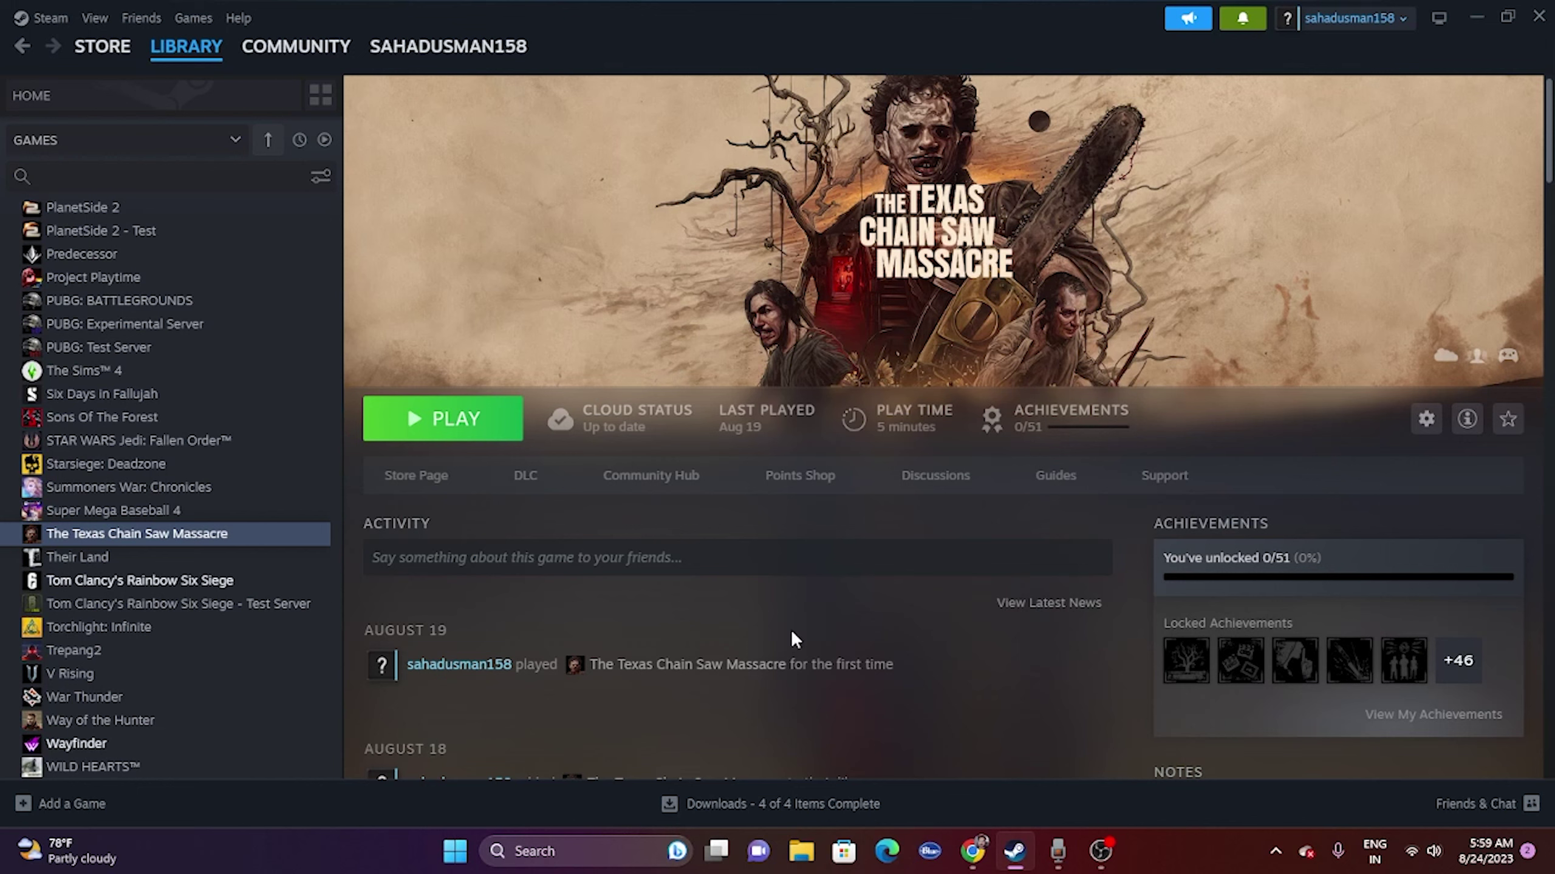
Show the computer's power options, including Restart, and dismiss them without choosing one
{"action": "left_click", "coordinate": [454, 855]}
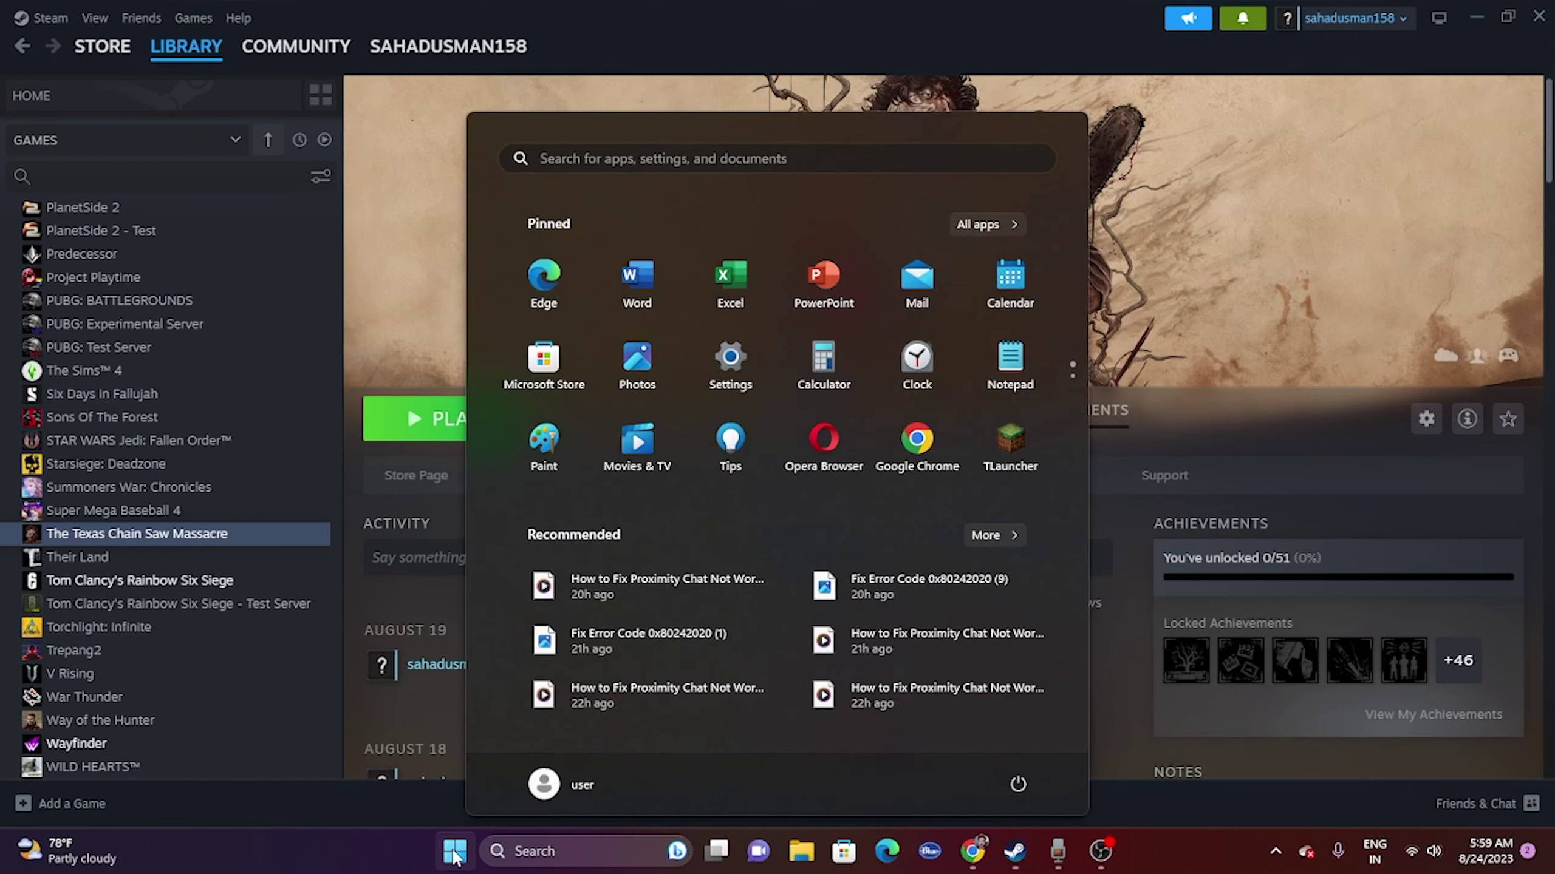
{"action": "left_click", "coordinate": [453, 855]}
{"action": "left_click", "coordinate": [454, 855]}
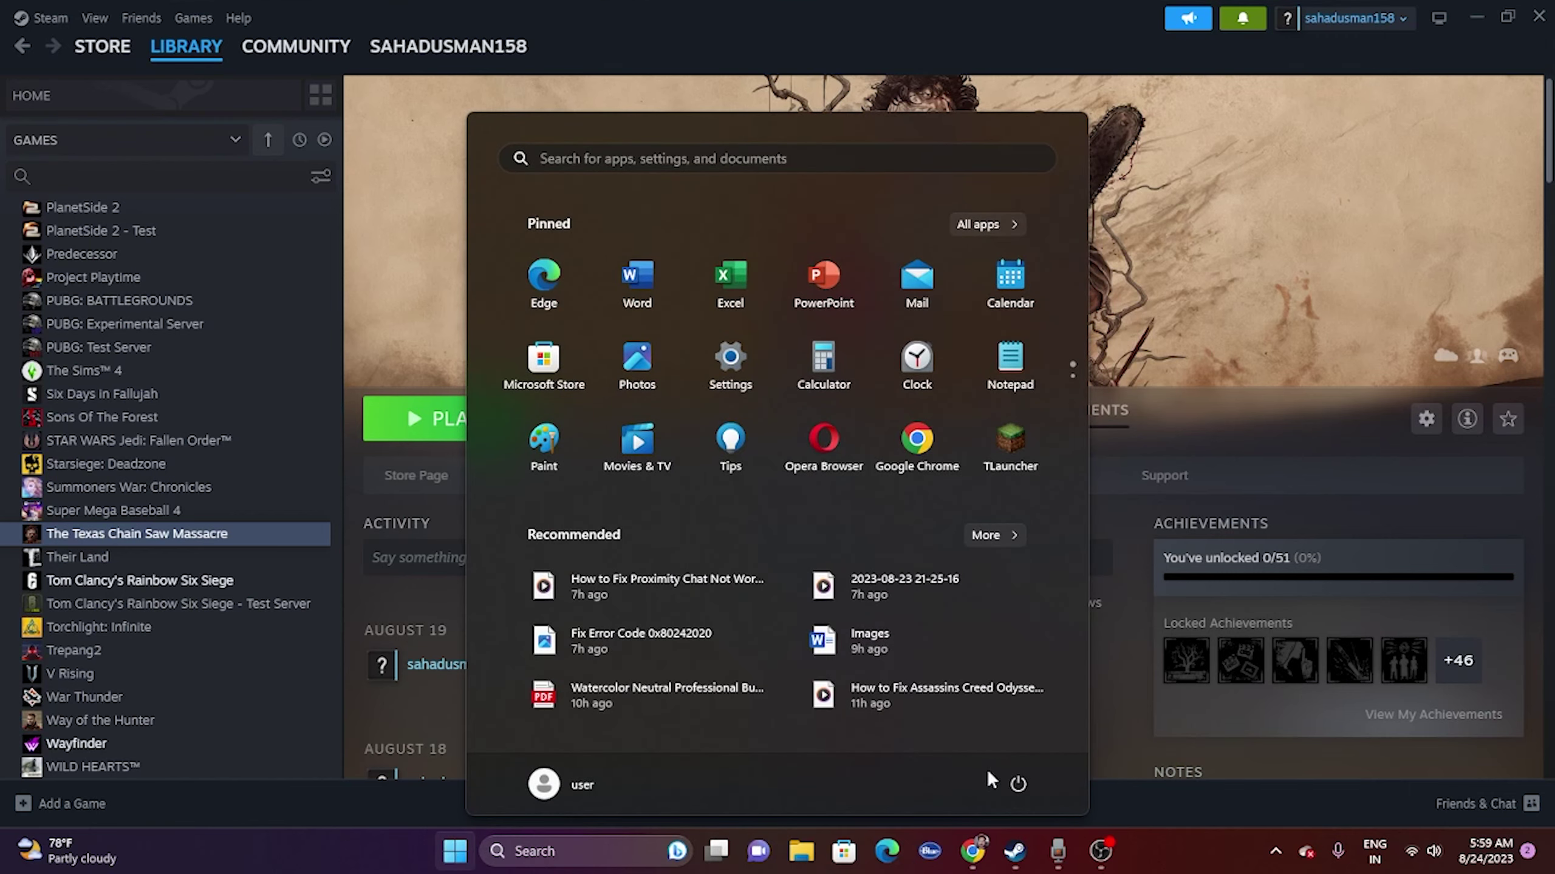
{"action": "left_click", "coordinate": [1018, 784]}
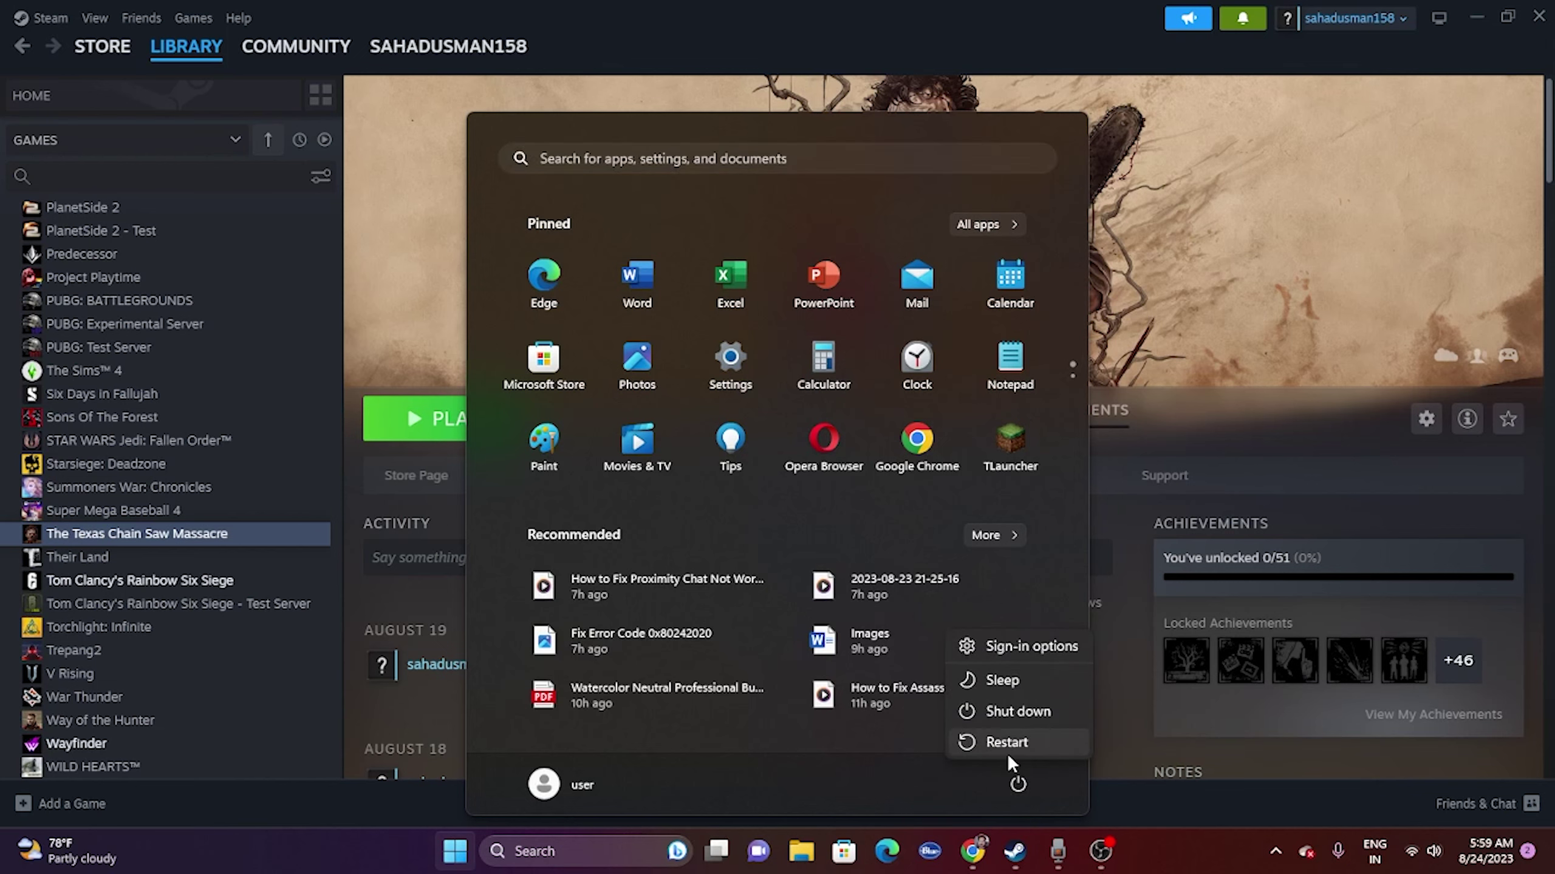
{"action": "left_click", "coordinate": [1174, 838]}
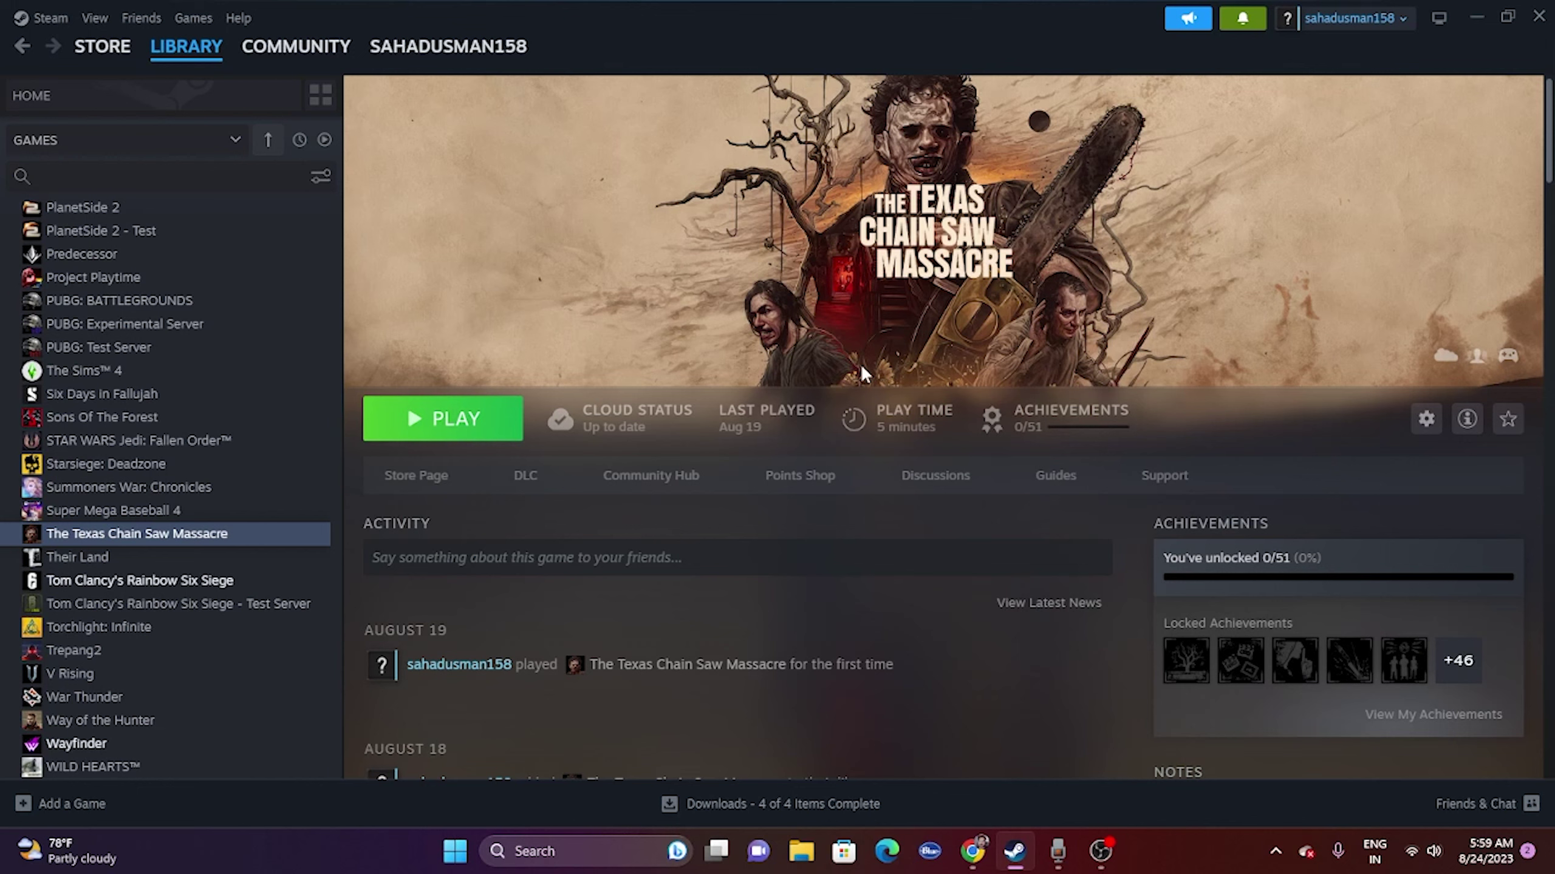
Minimize Steam, open Task Manager and maximize its window
{"action": "left_click", "coordinate": [1485, 19]}
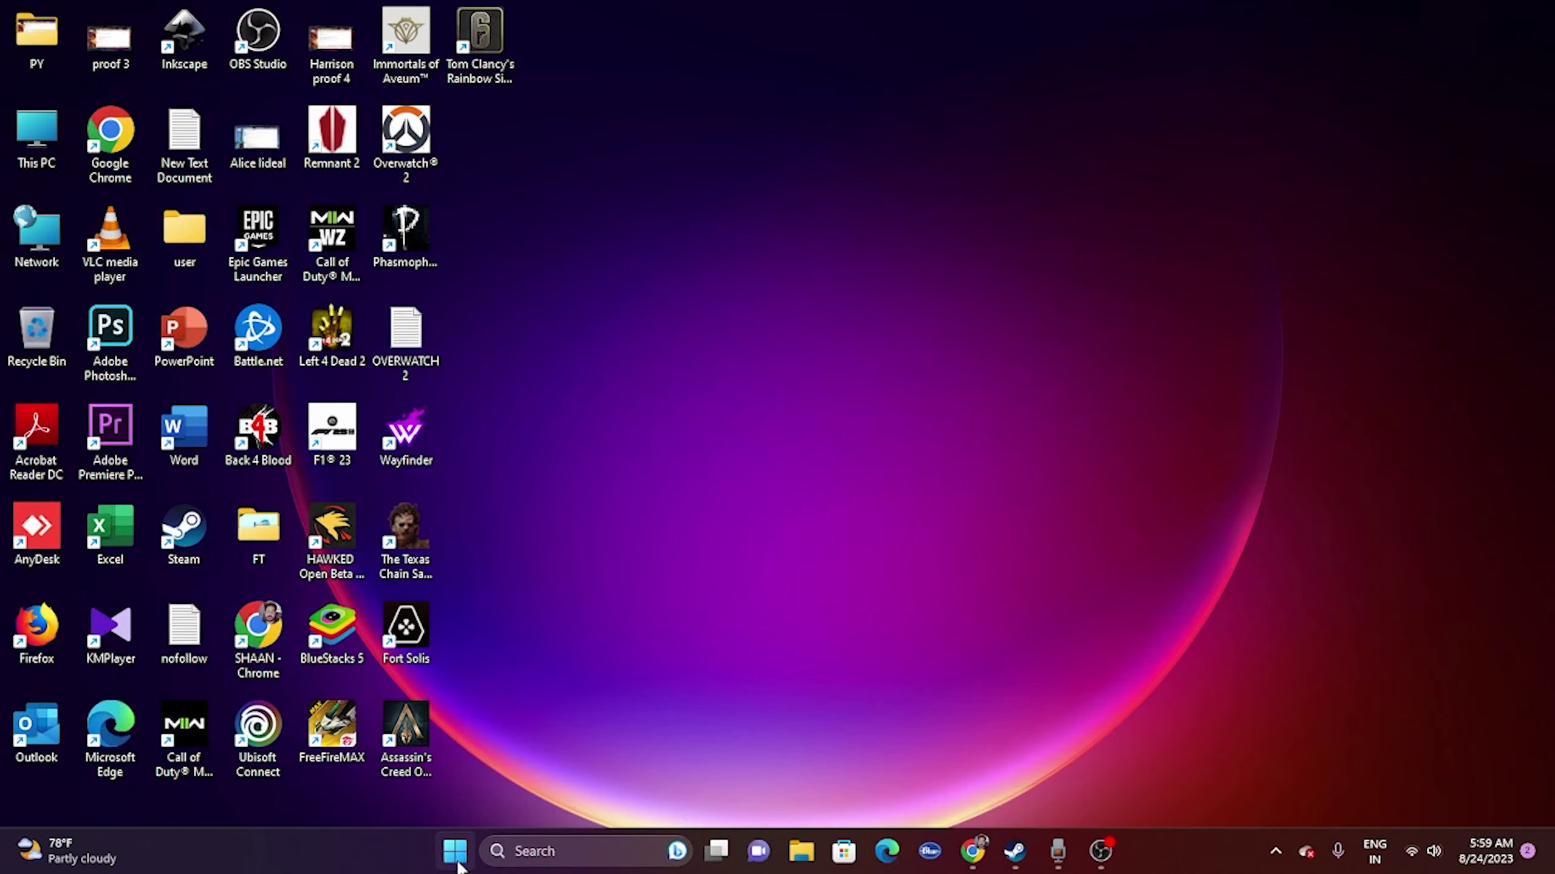
{"action": "right_click", "coordinate": [456, 858]}
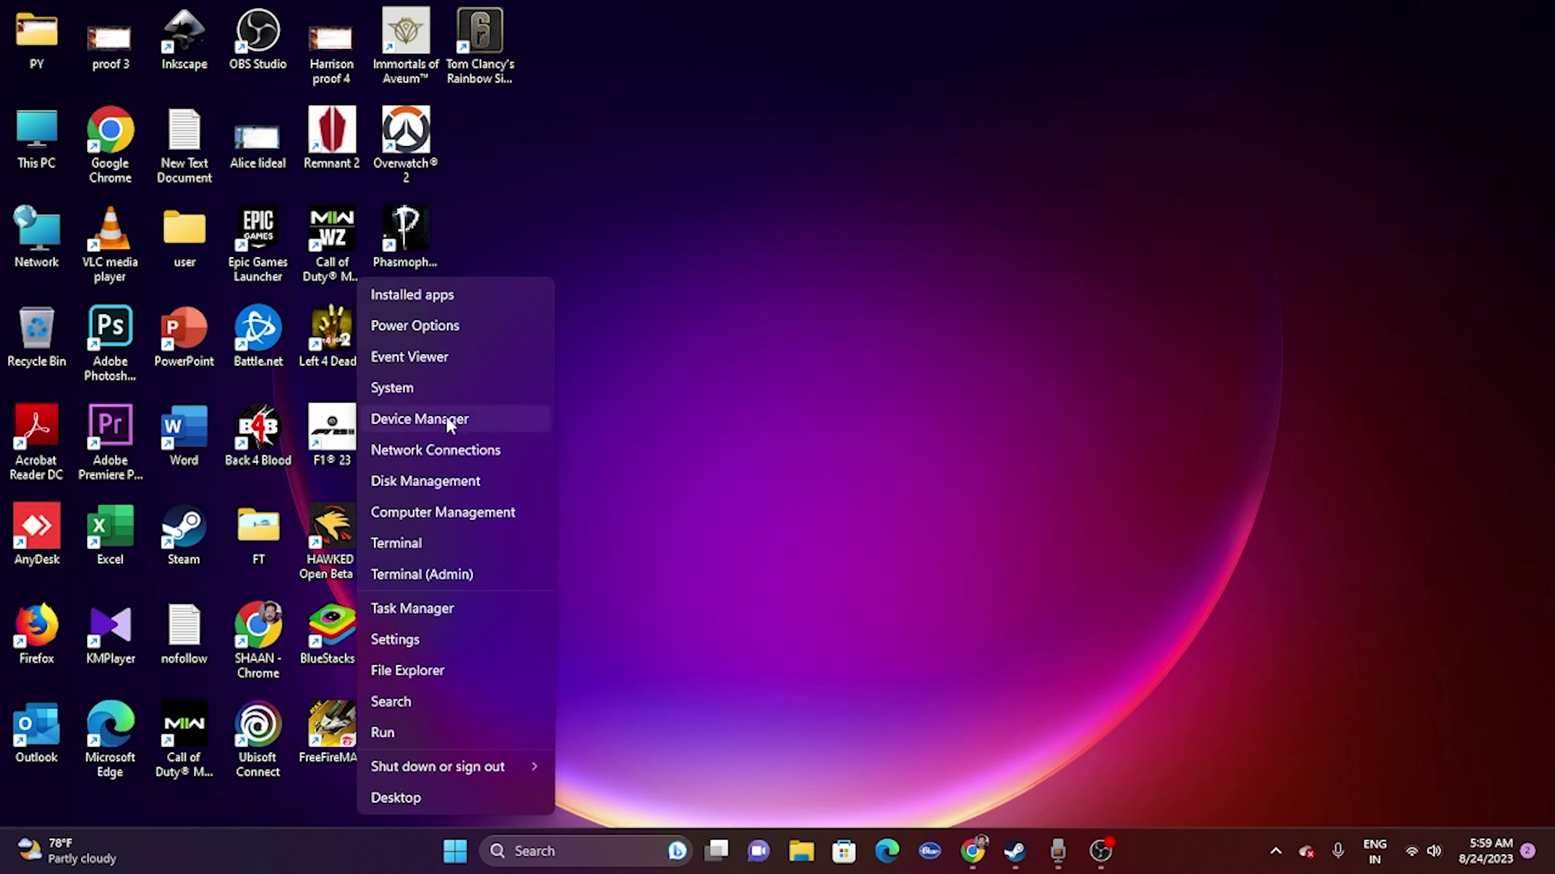
{"action": "left_click", "coordinate": [445, 606]}
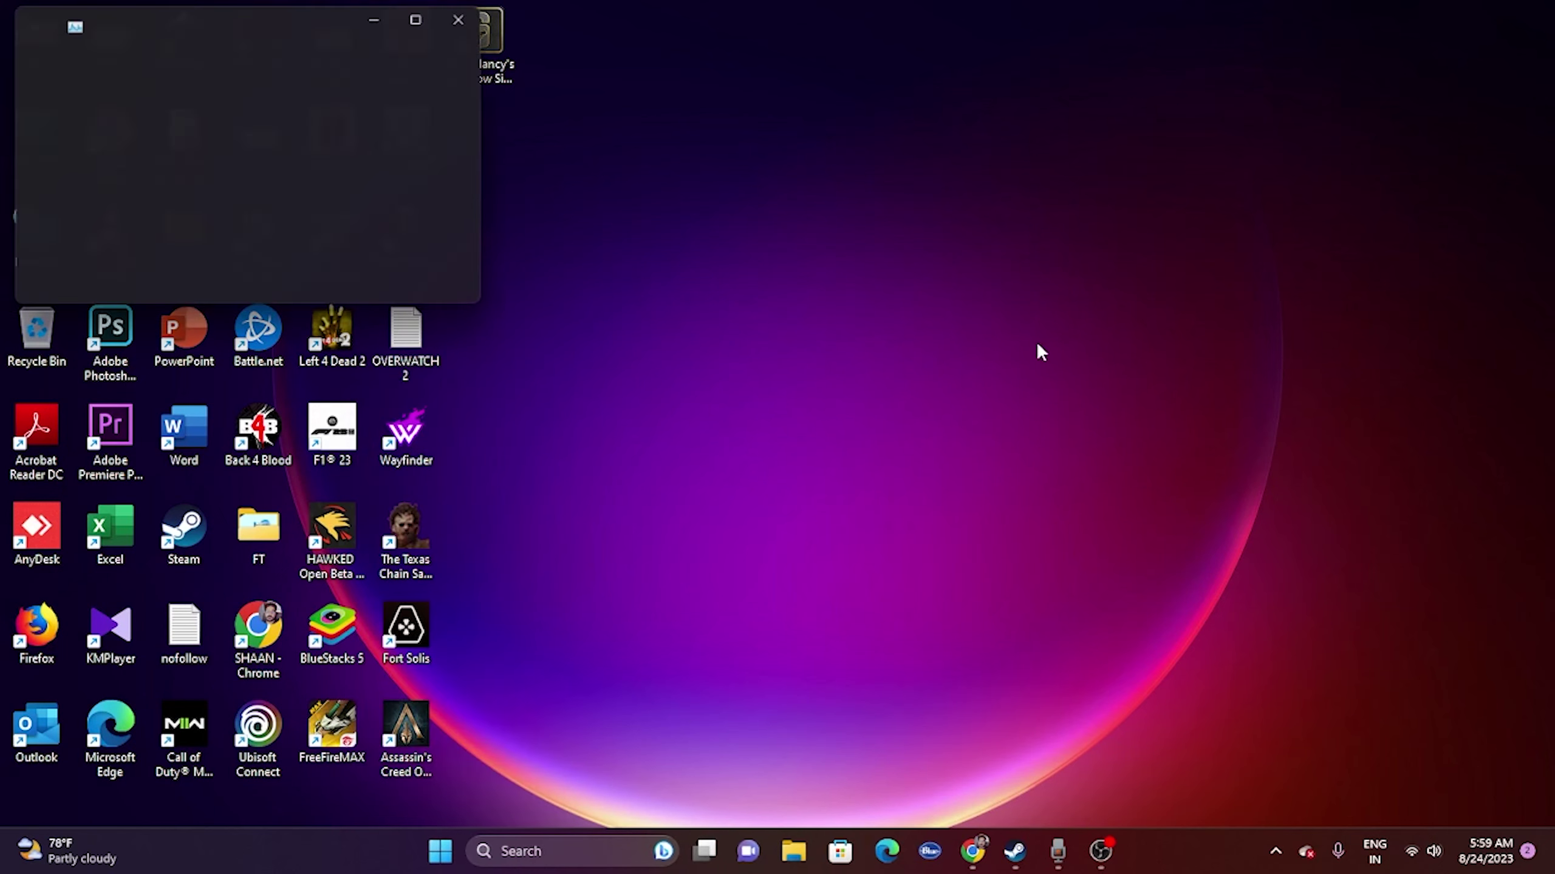
{"action": "left_click", "coordinate": [427, 19]}
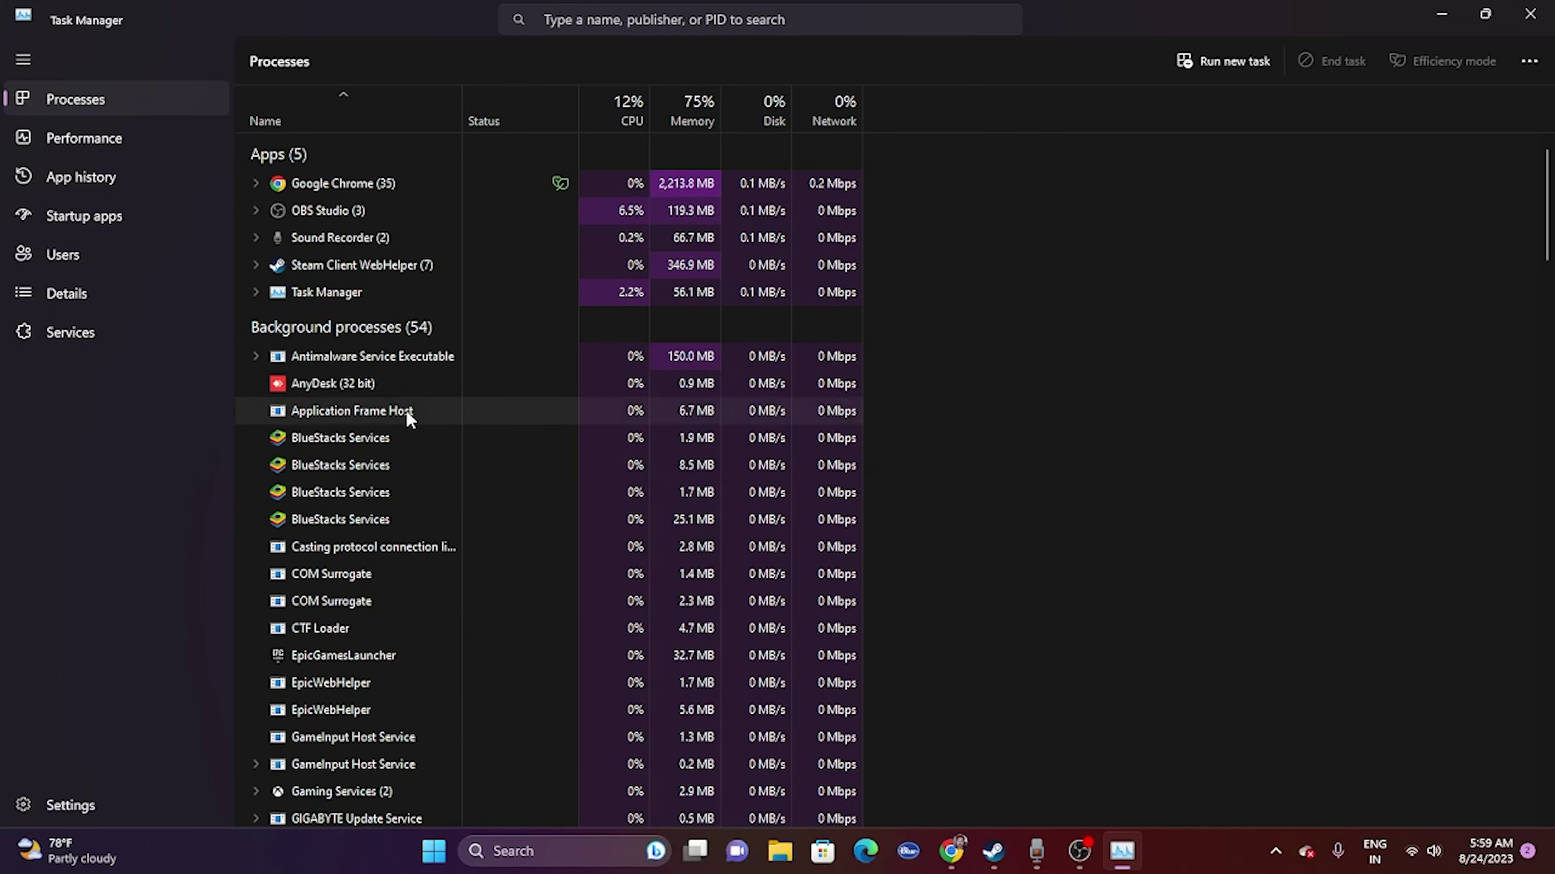
Review the running apps and background processes in Task Manager, and close it
{"action": "scroll", "coordinate": [363, 467], "scroll_direction": "down", "scroll_amount": 1}
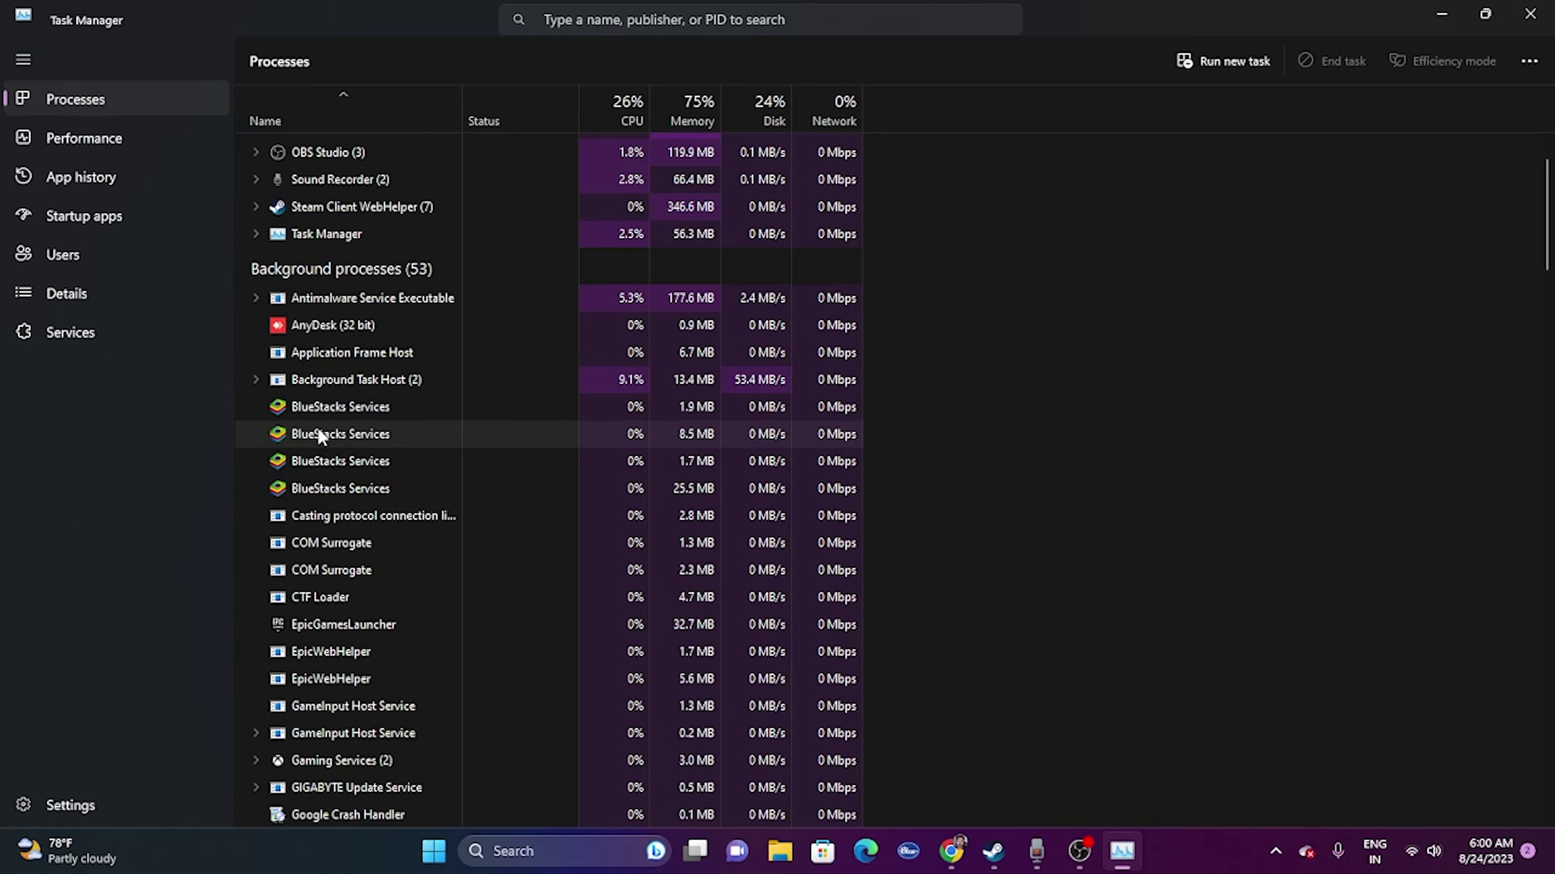
{"action": "scroll", "coordinate": [392, 478], "scroll_direction": "down", "scroll_amount": 1}
{"action": "scroll", "coordinate": [390, 462], "scroll_direction": "down", "scroll_amount": 3}
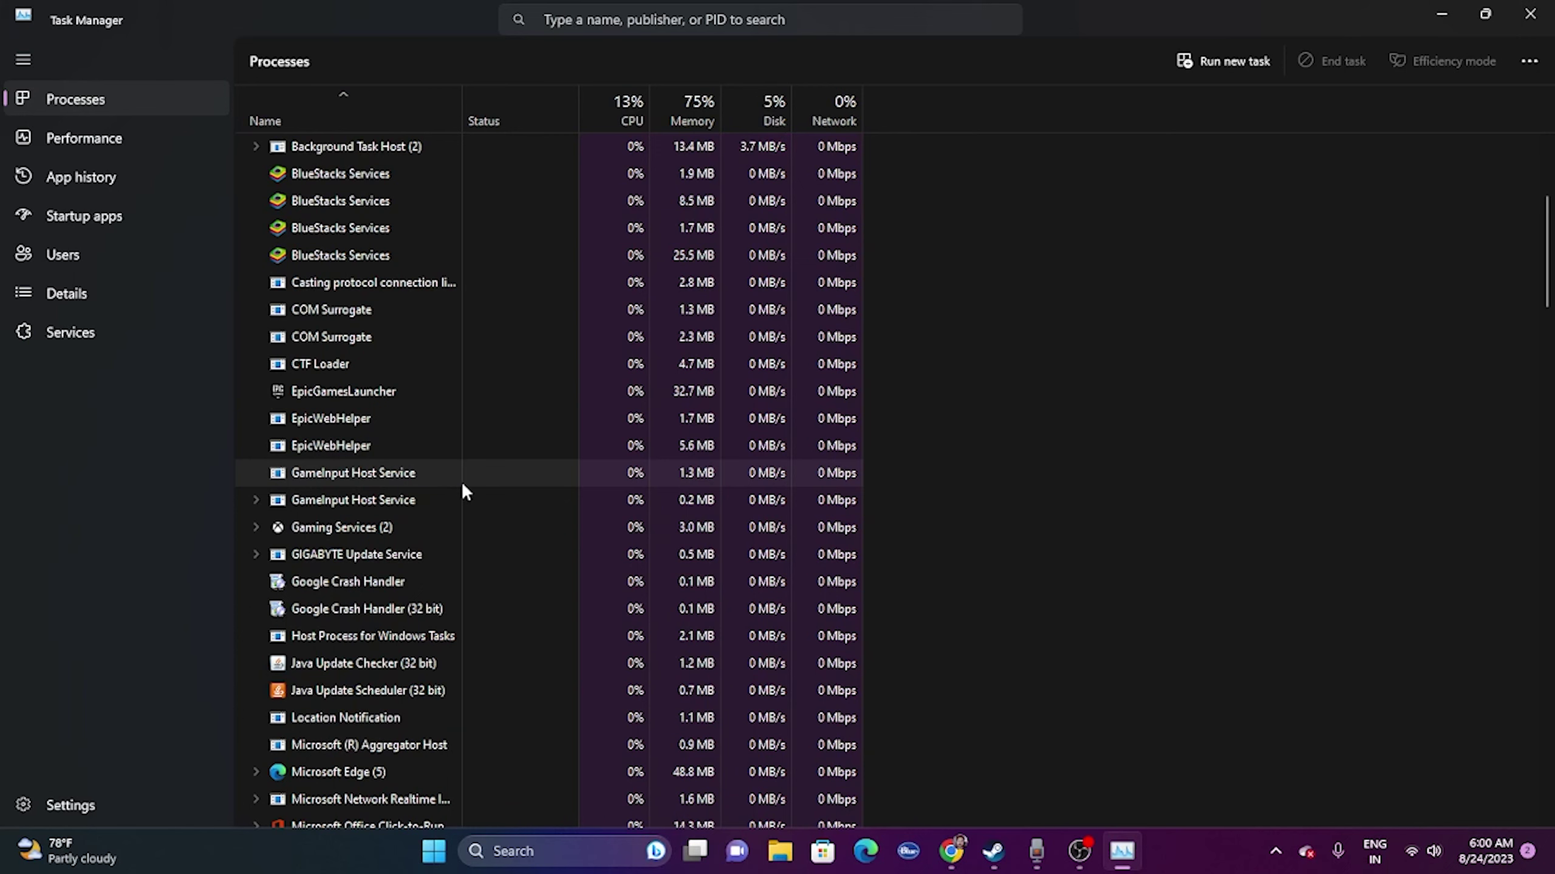
{"action": "scroll", "coordinate": [464, 490], "scroll_direction": "up", "scroll_amount": 5}
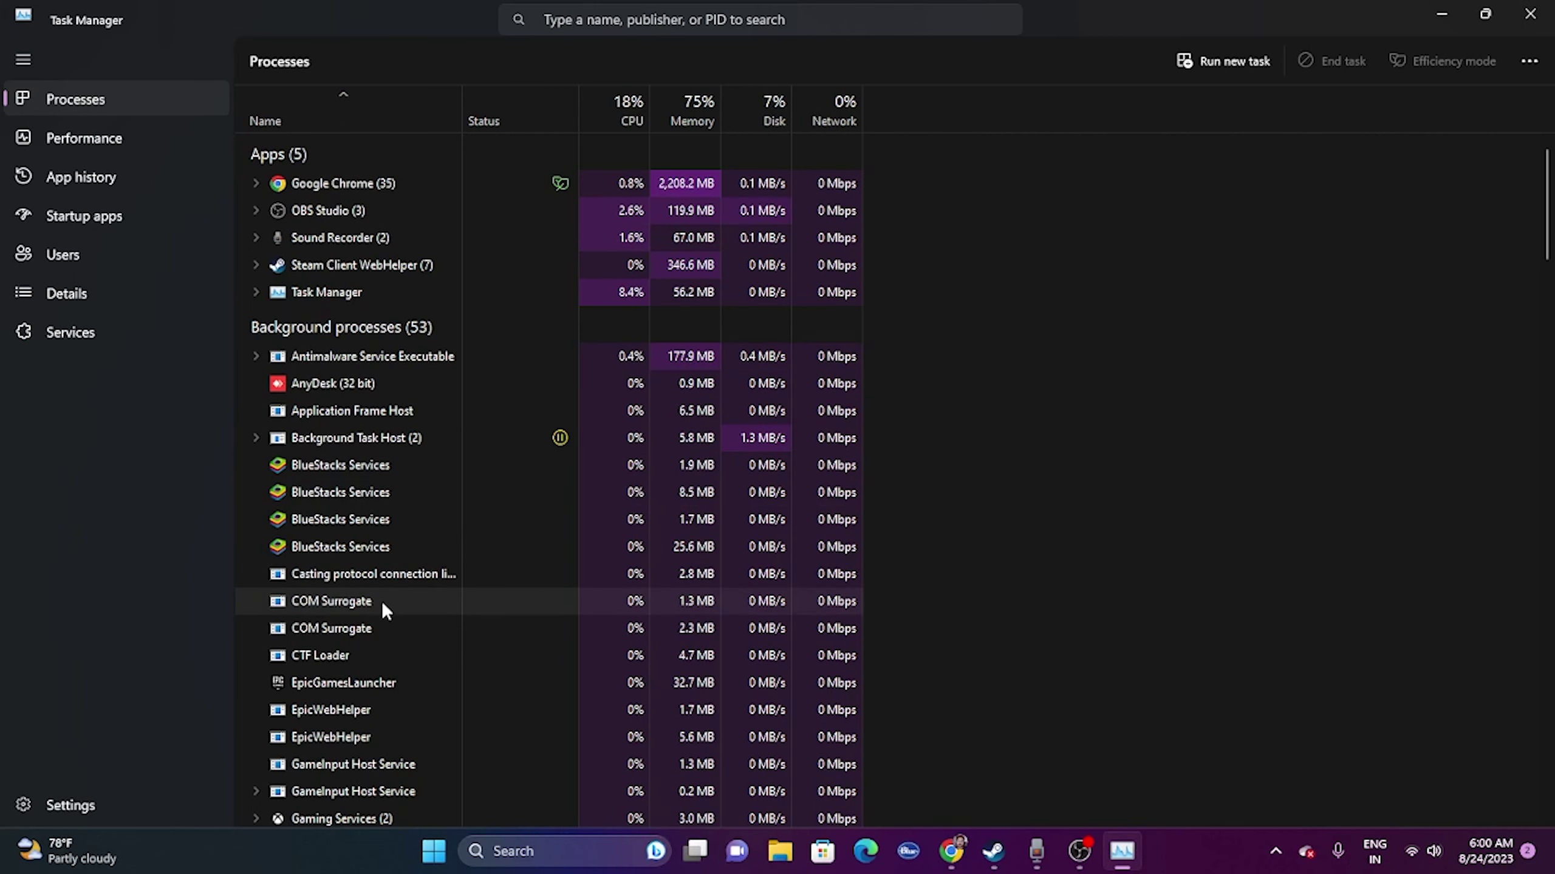
{"action": "left_click", "coordinate": [1530, 13]}
Switch to Steam and check the in-game overlay setting in The Texas Chain Saw Massacre's properties, closing them without changes
{"action": "left_click", "coordinate": [1009, 861]}
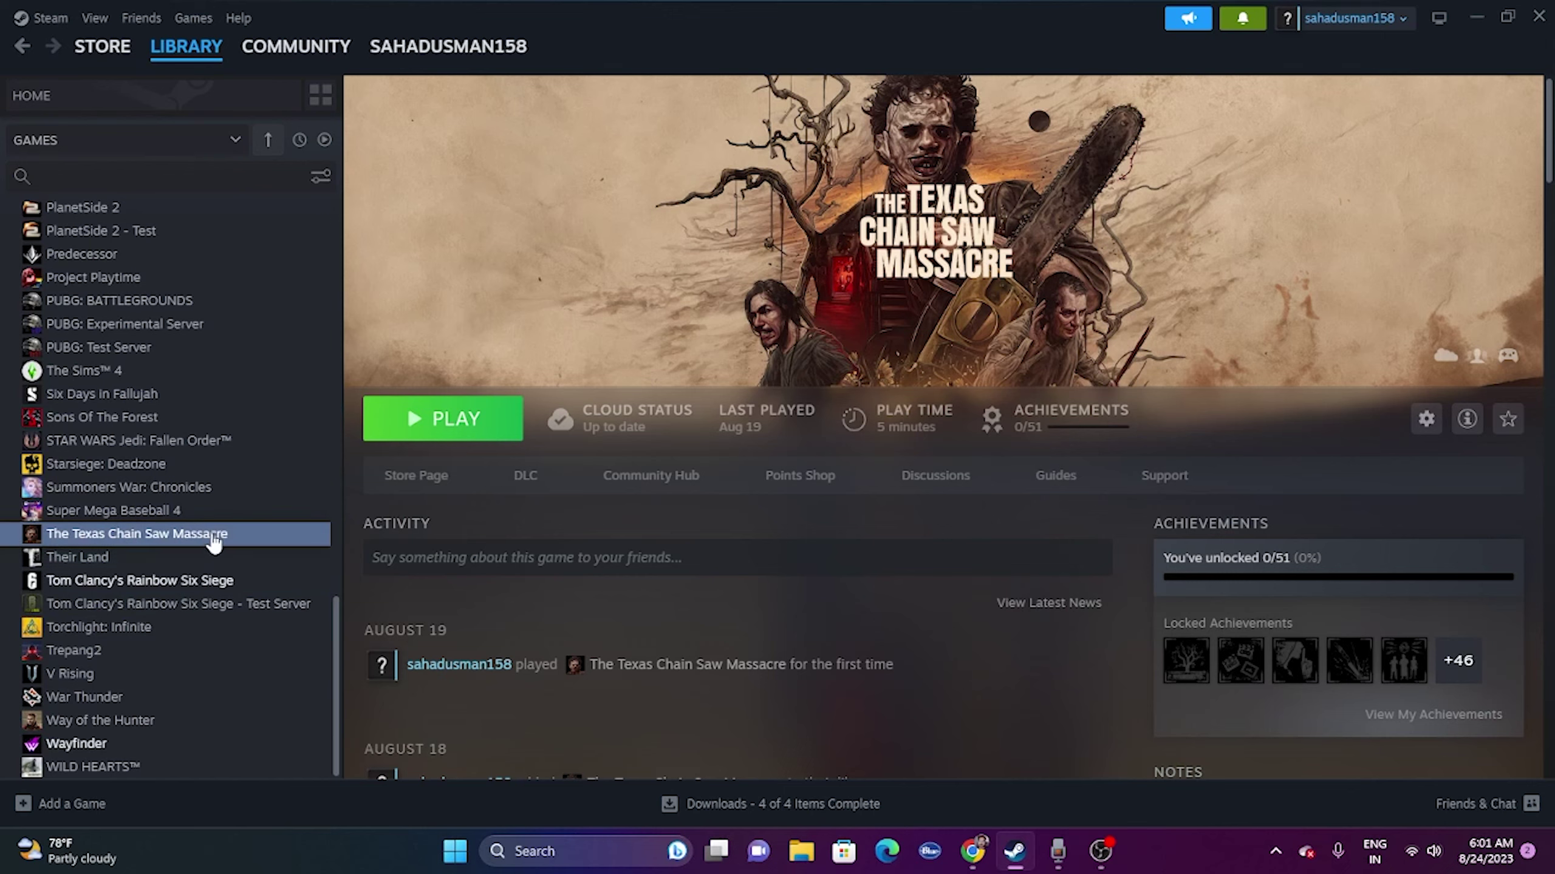
{"action": "right_click", "coordinate": [195, 548]}
{"action": "left_click", "coordinate": [236, 684]}
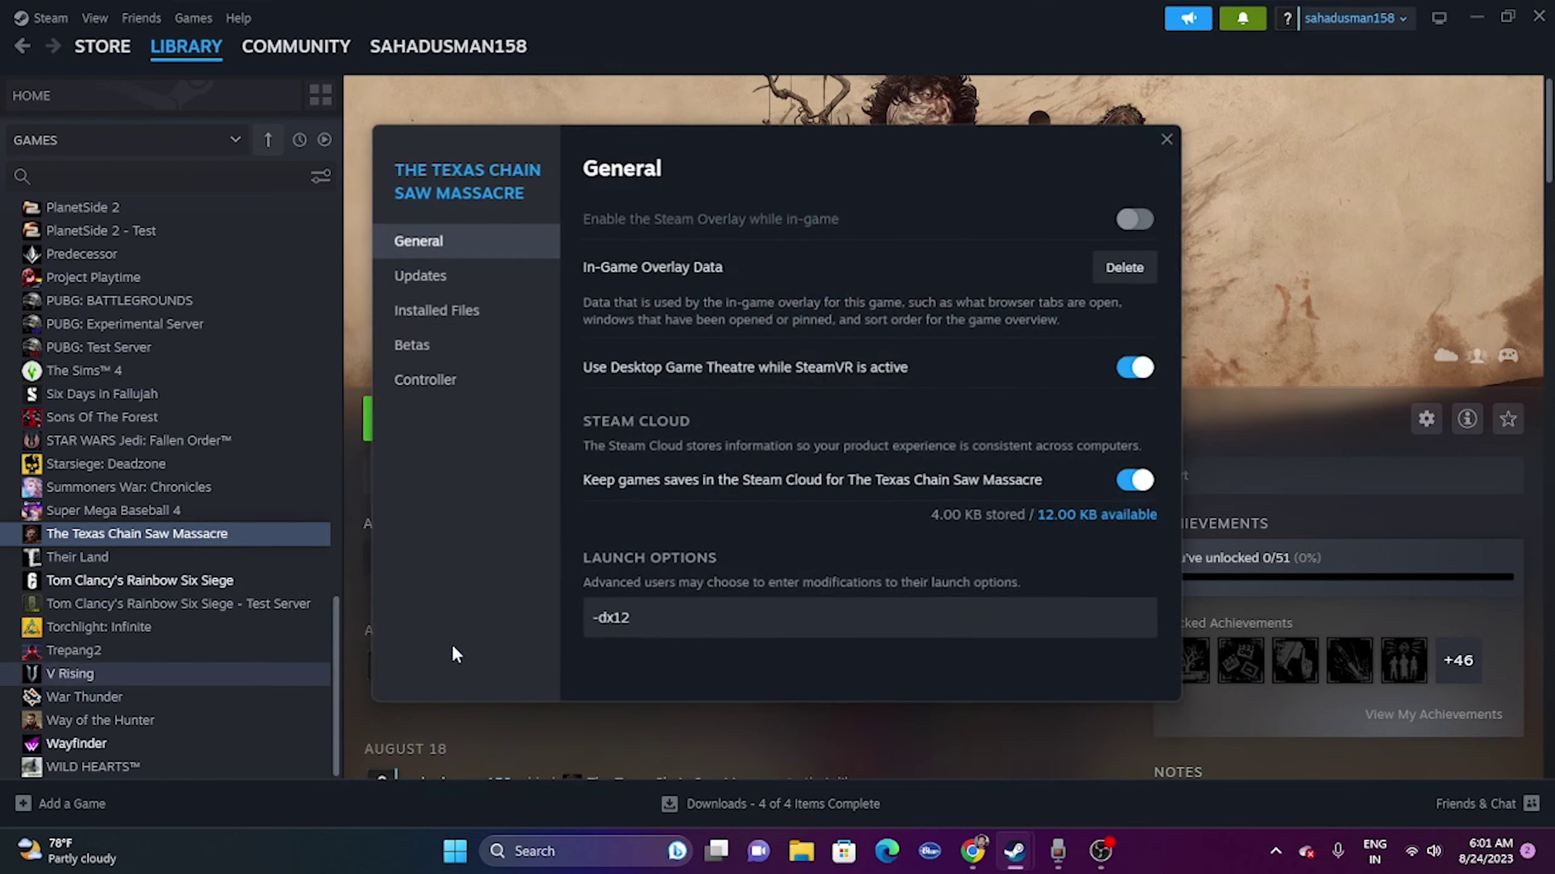
{"action": "left_click_drag", "start_coordinate": [1079, 195], "coordinate": [1277, 188]}
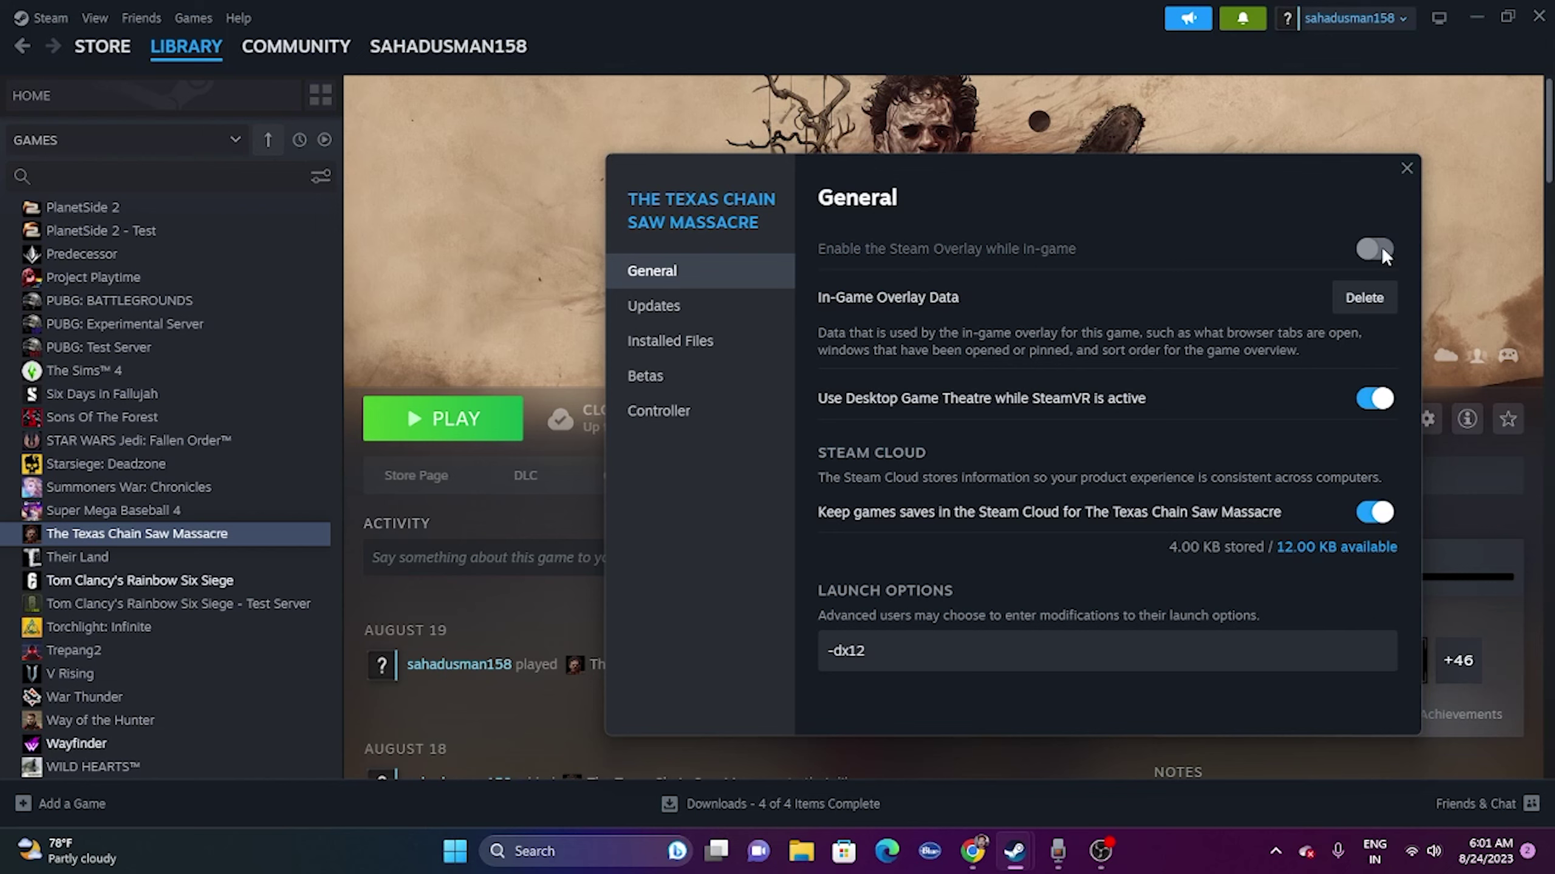
{"action": "left_click", "coordinate": [1406, 168]}
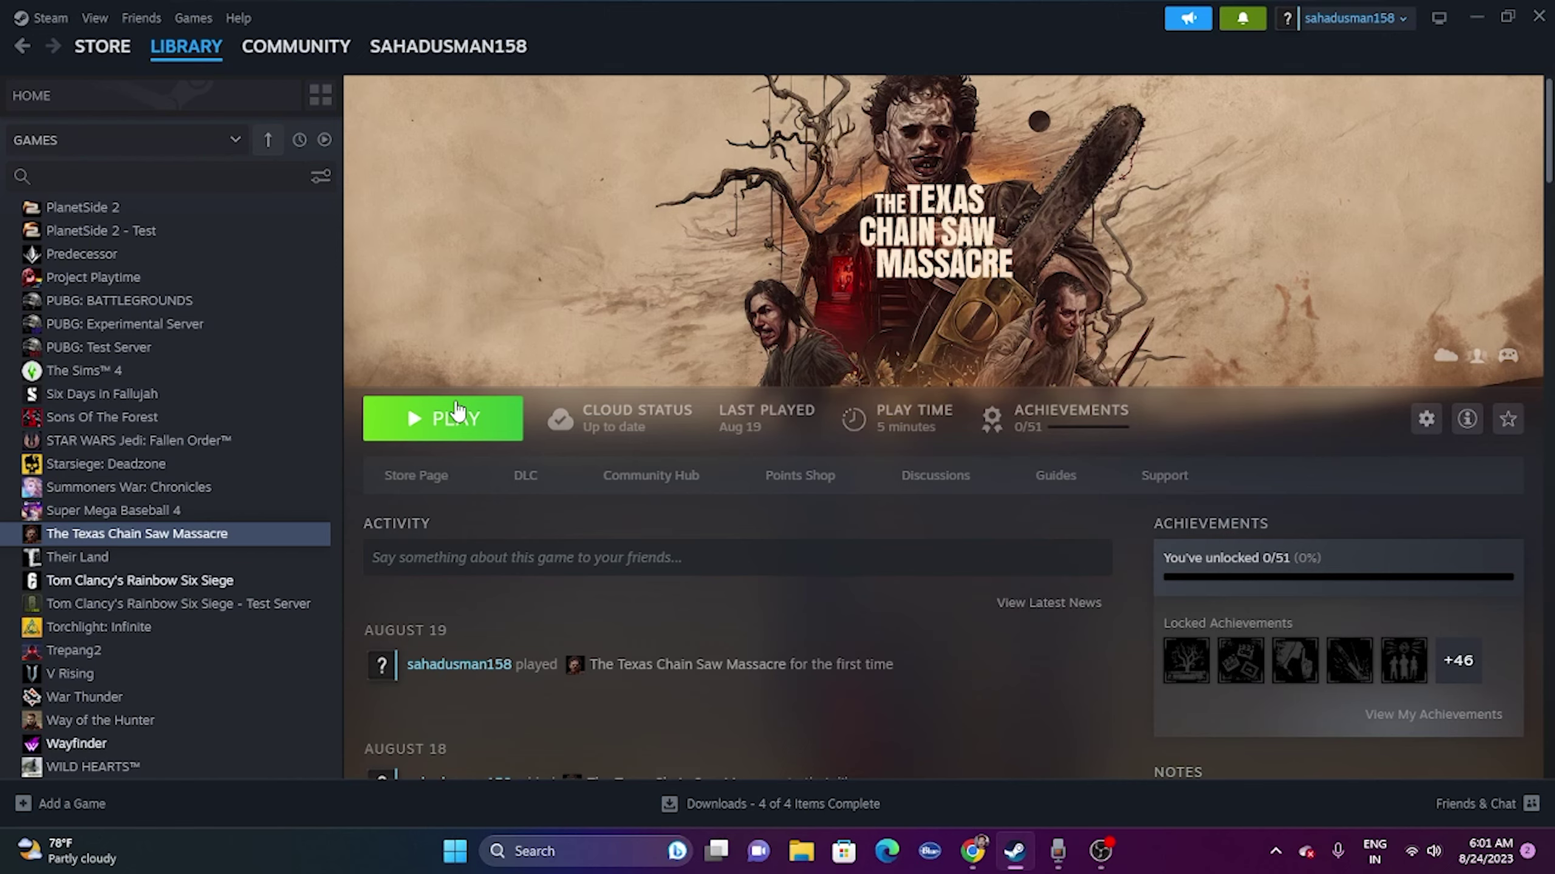
Minimize Steam and open the list of services in System Configuration
{"action": "left_click", "coordinate": [1476, 17]}
{"action": "left_click", "coordinate": [585, 842]}
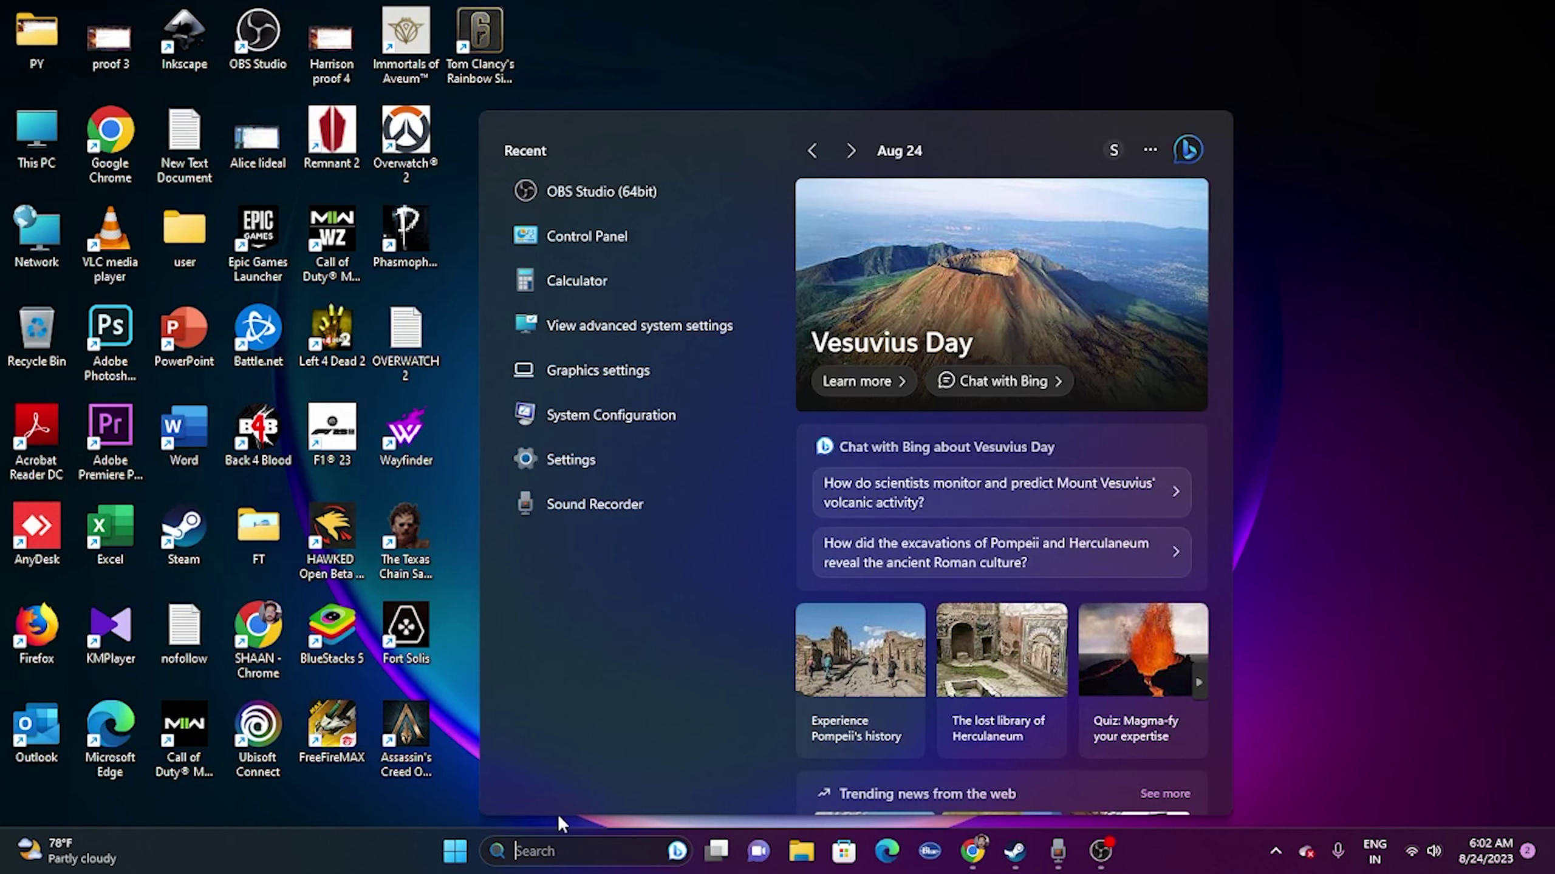
{"action": "left_click", "coordinate": [632, 417]}
{"action": "left_click", "coordinate": [628, 272]}
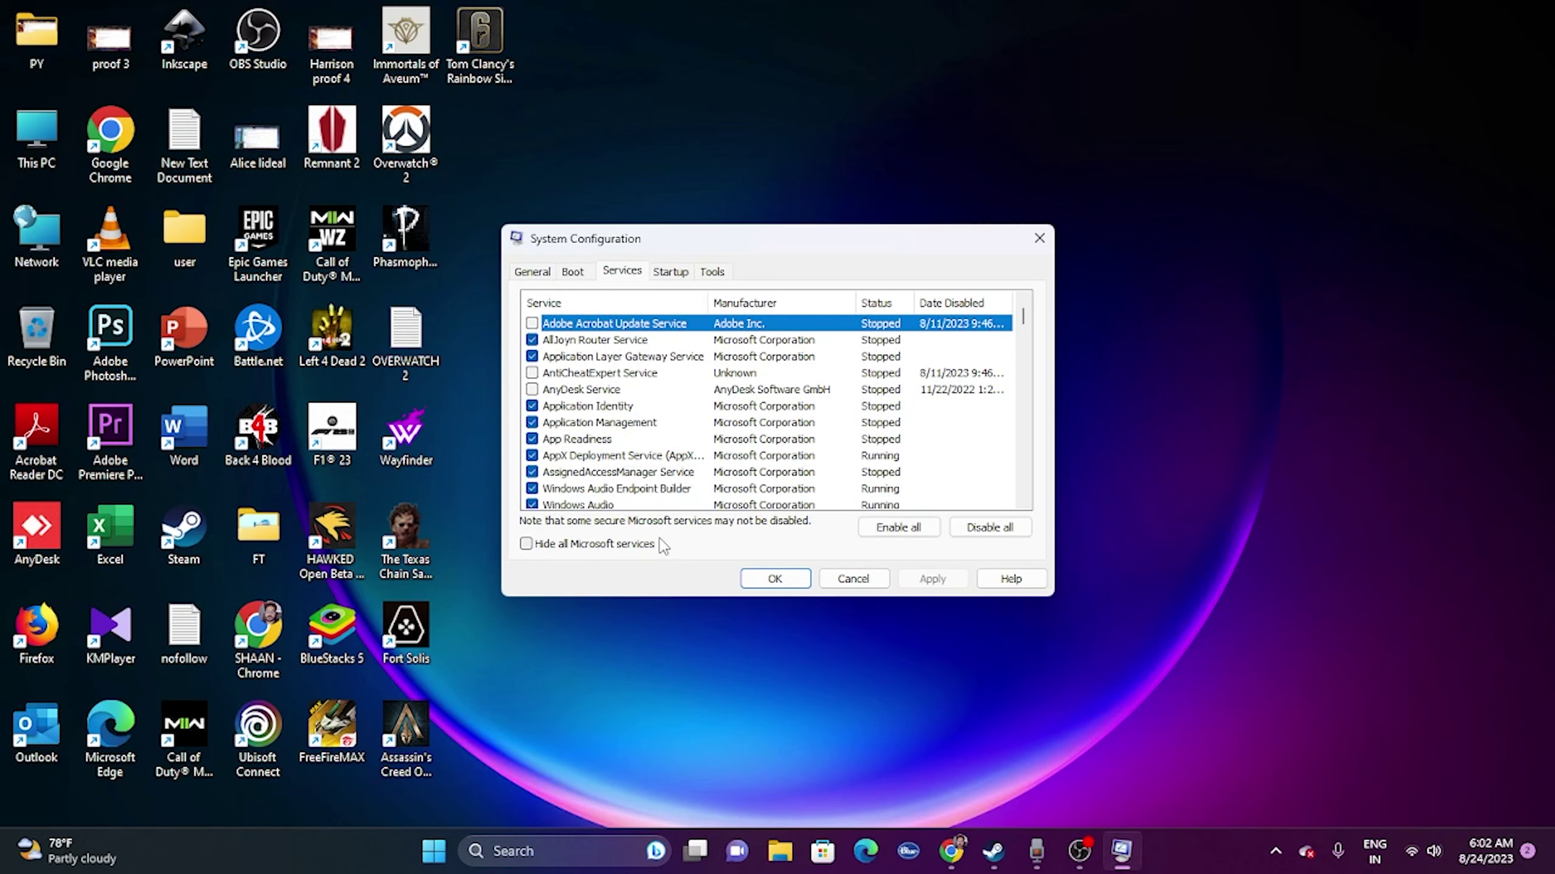
Disable all services in the list and switch on hiding of all Microsoft services
{"action": "left_click", "coordinate": [526, 545]}
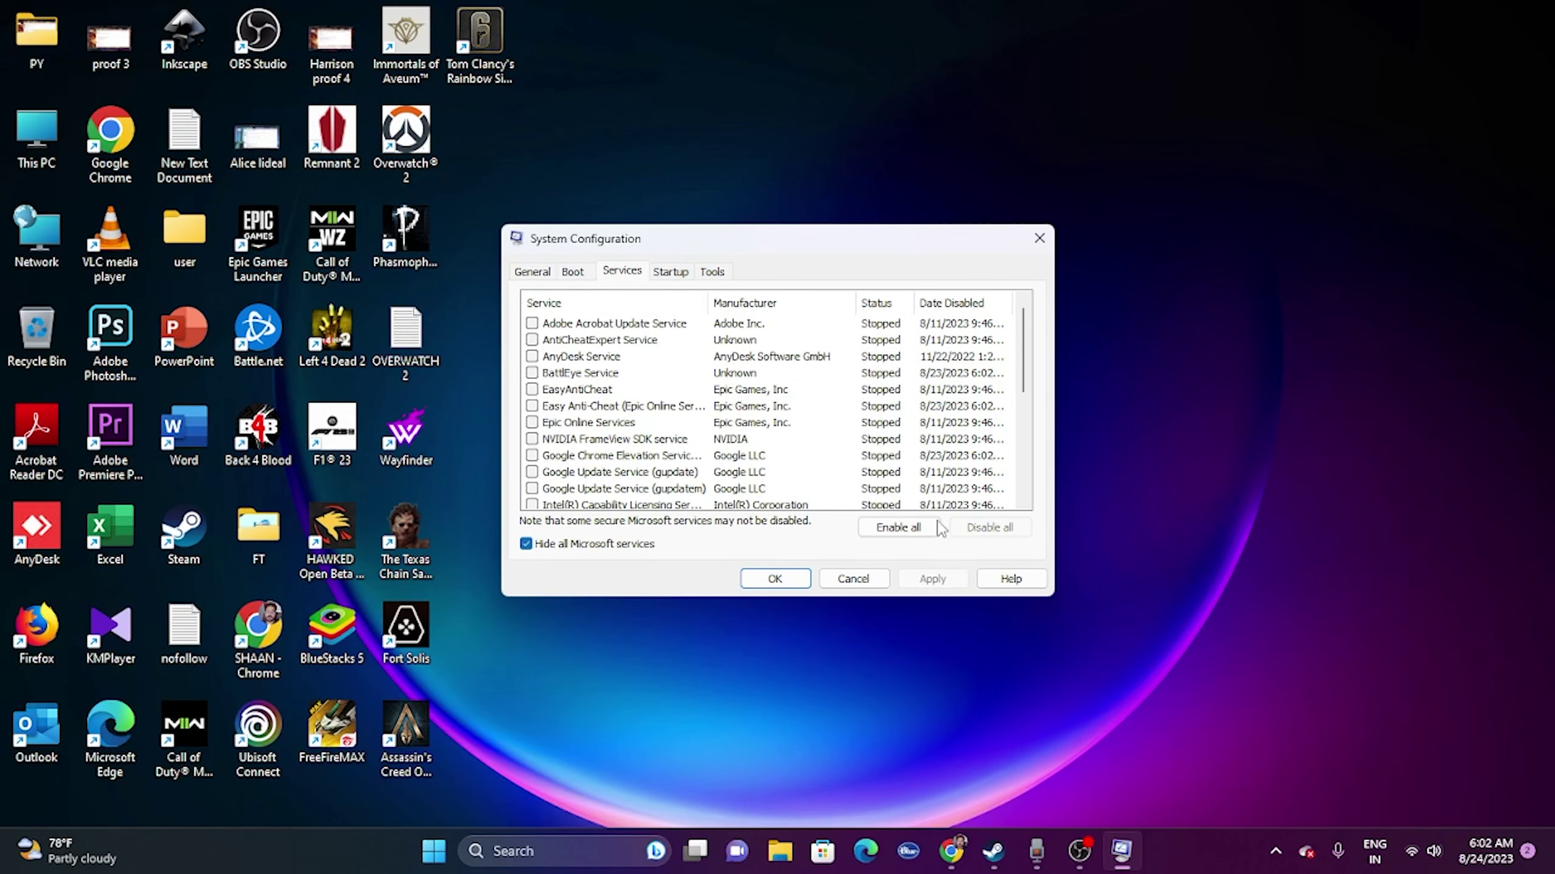
{"action": "left_click", "coordinate": [526, 543]}
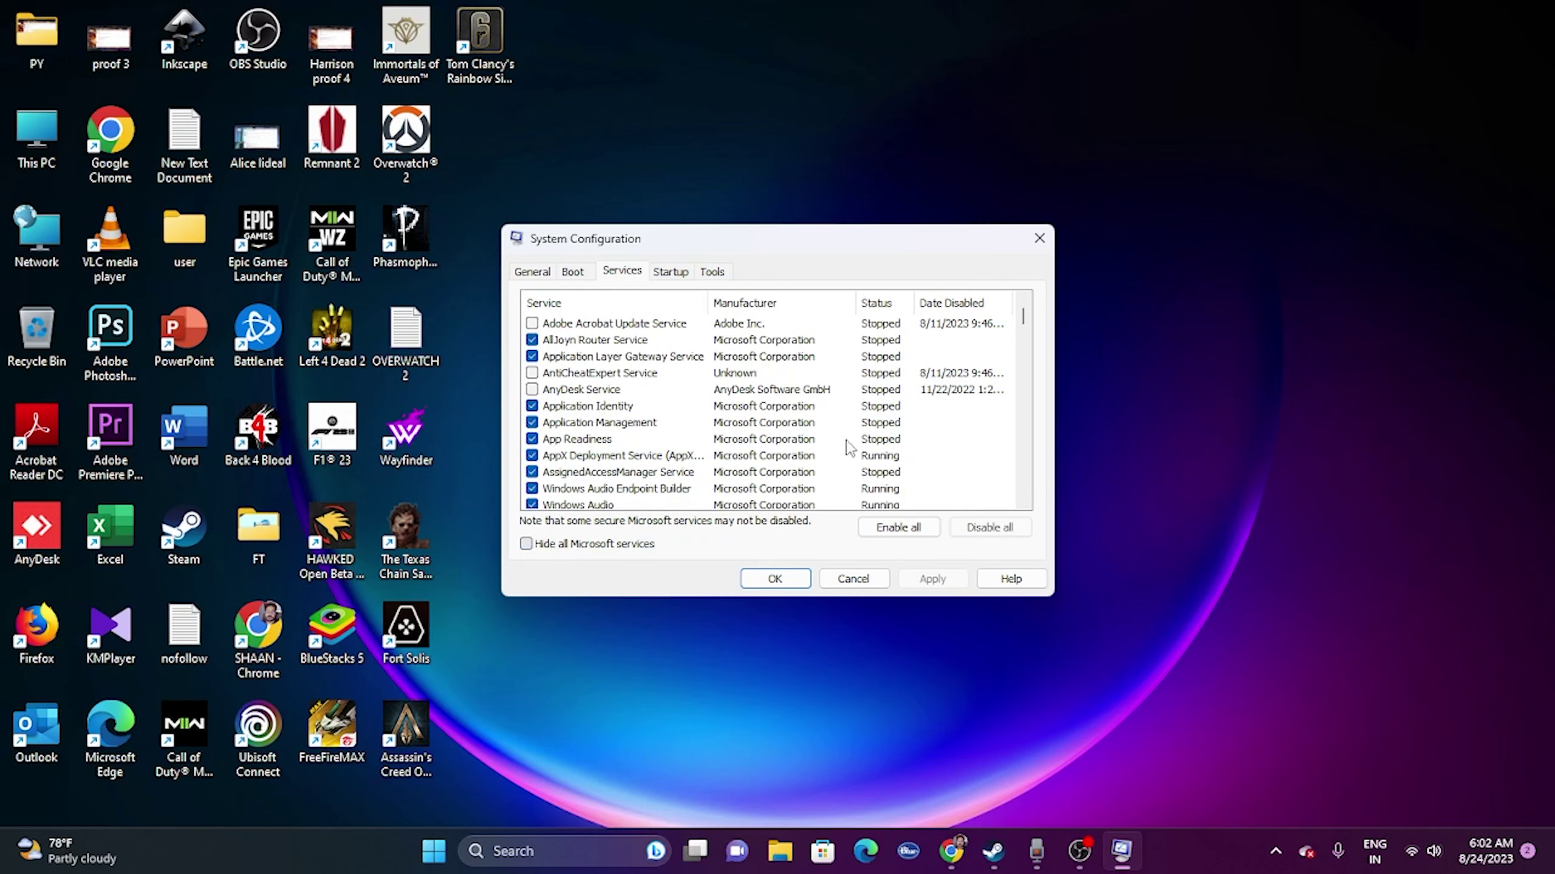
{"action": "left_click", "coordinate": [978, 528]}
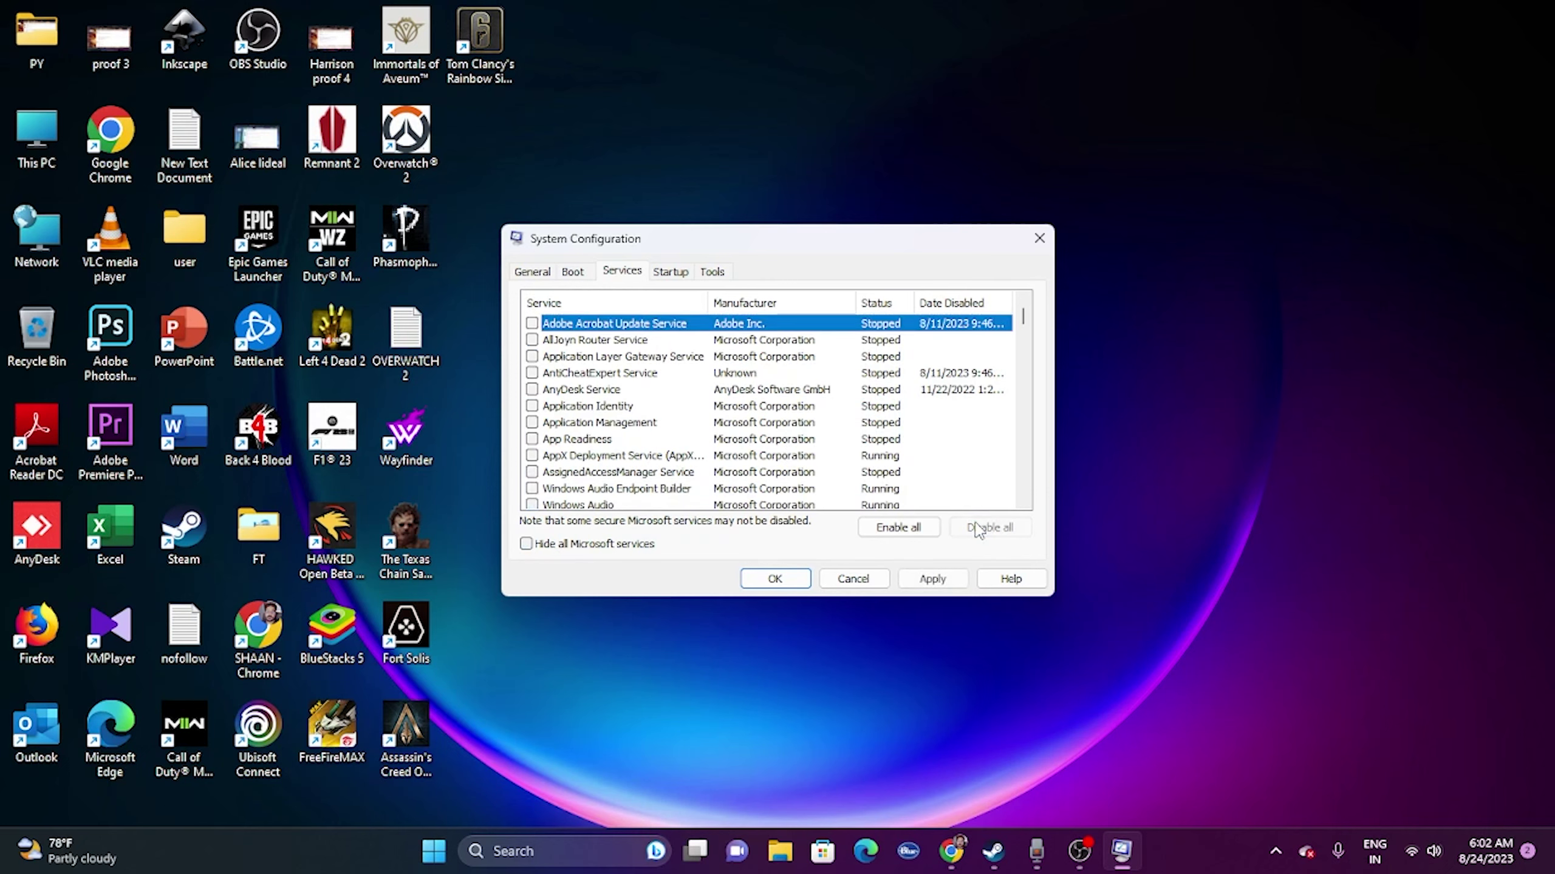
{"action": "left_click", "coordinate": [564, 546]}
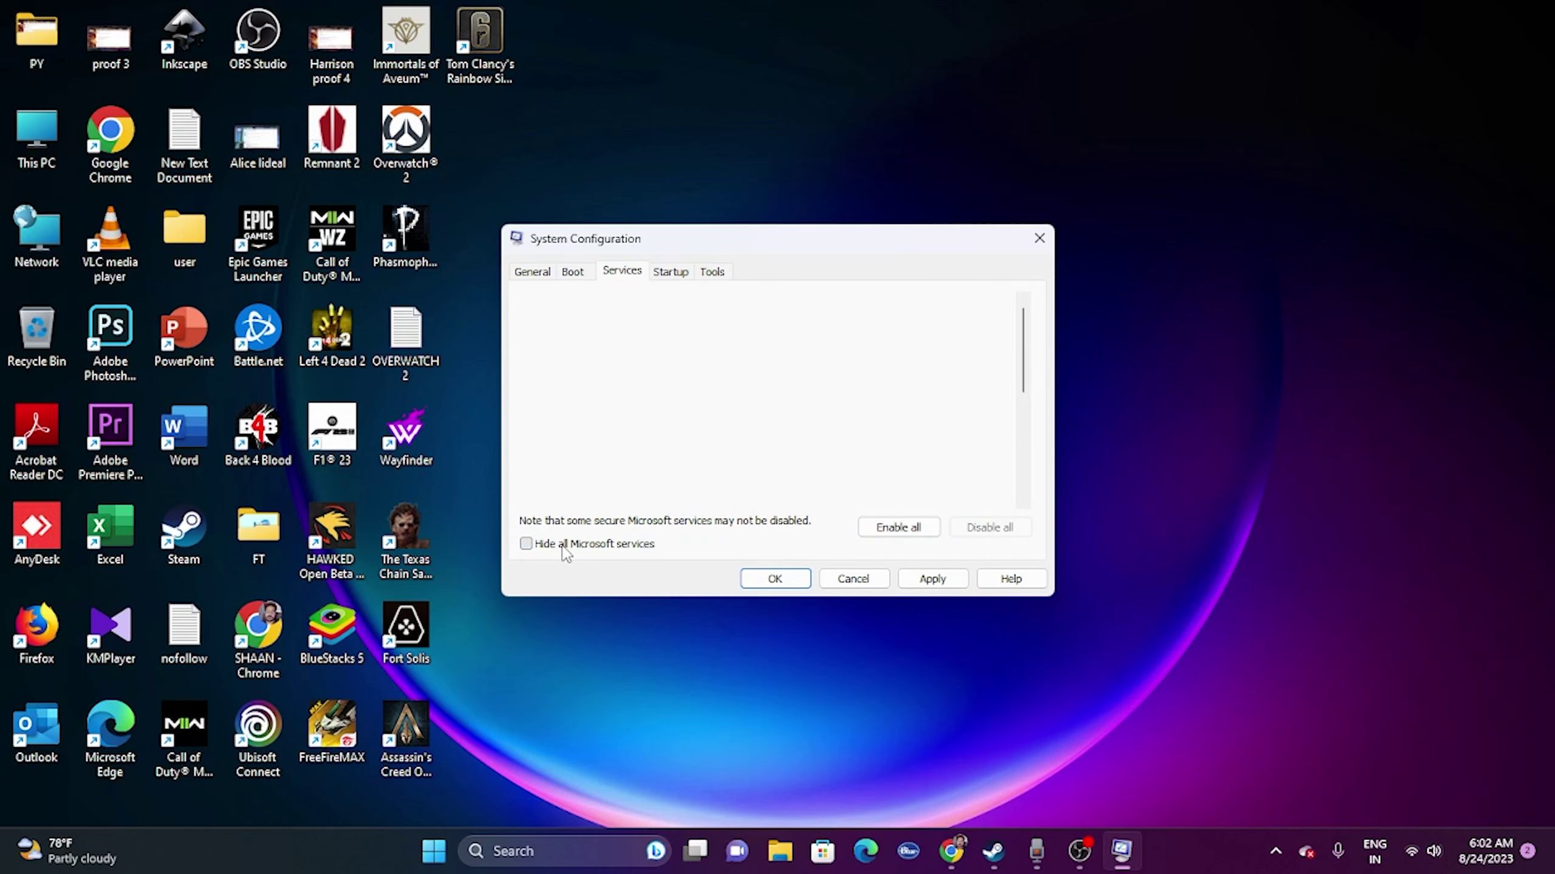
Apply the service changes and exit System Configuration without restarting the computer
{"action": "left_click", "coordinate": [931, 579]}
{"action": "left_click", "coordinate": [797, 581]}
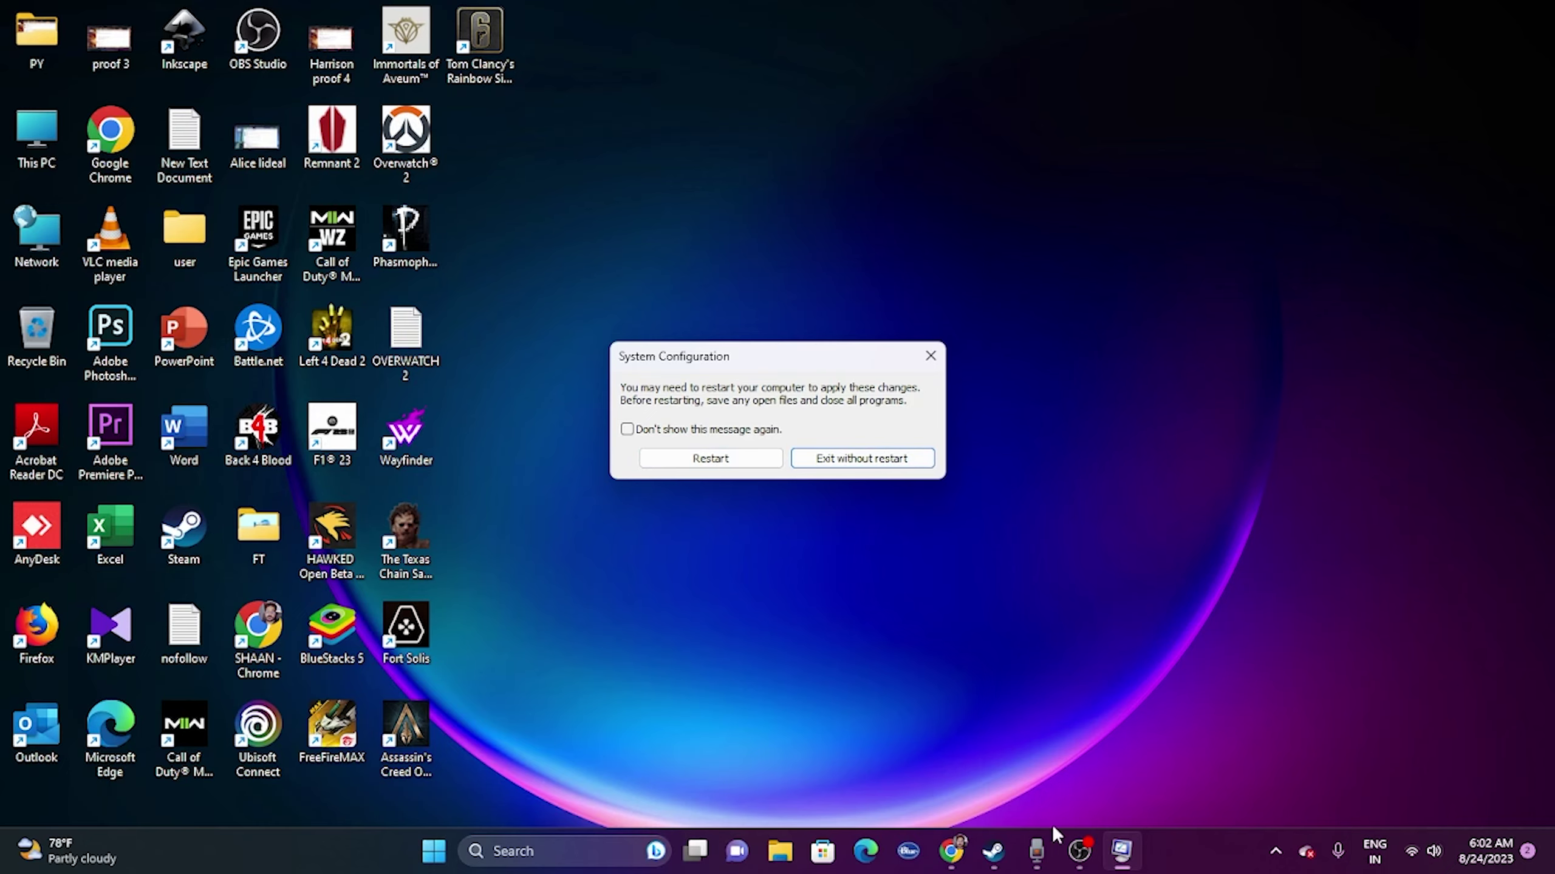
{"action": "left_click", "coordinate": [1081, 851]}
{"action": "left_click", "coordinate": [1081, 852]}
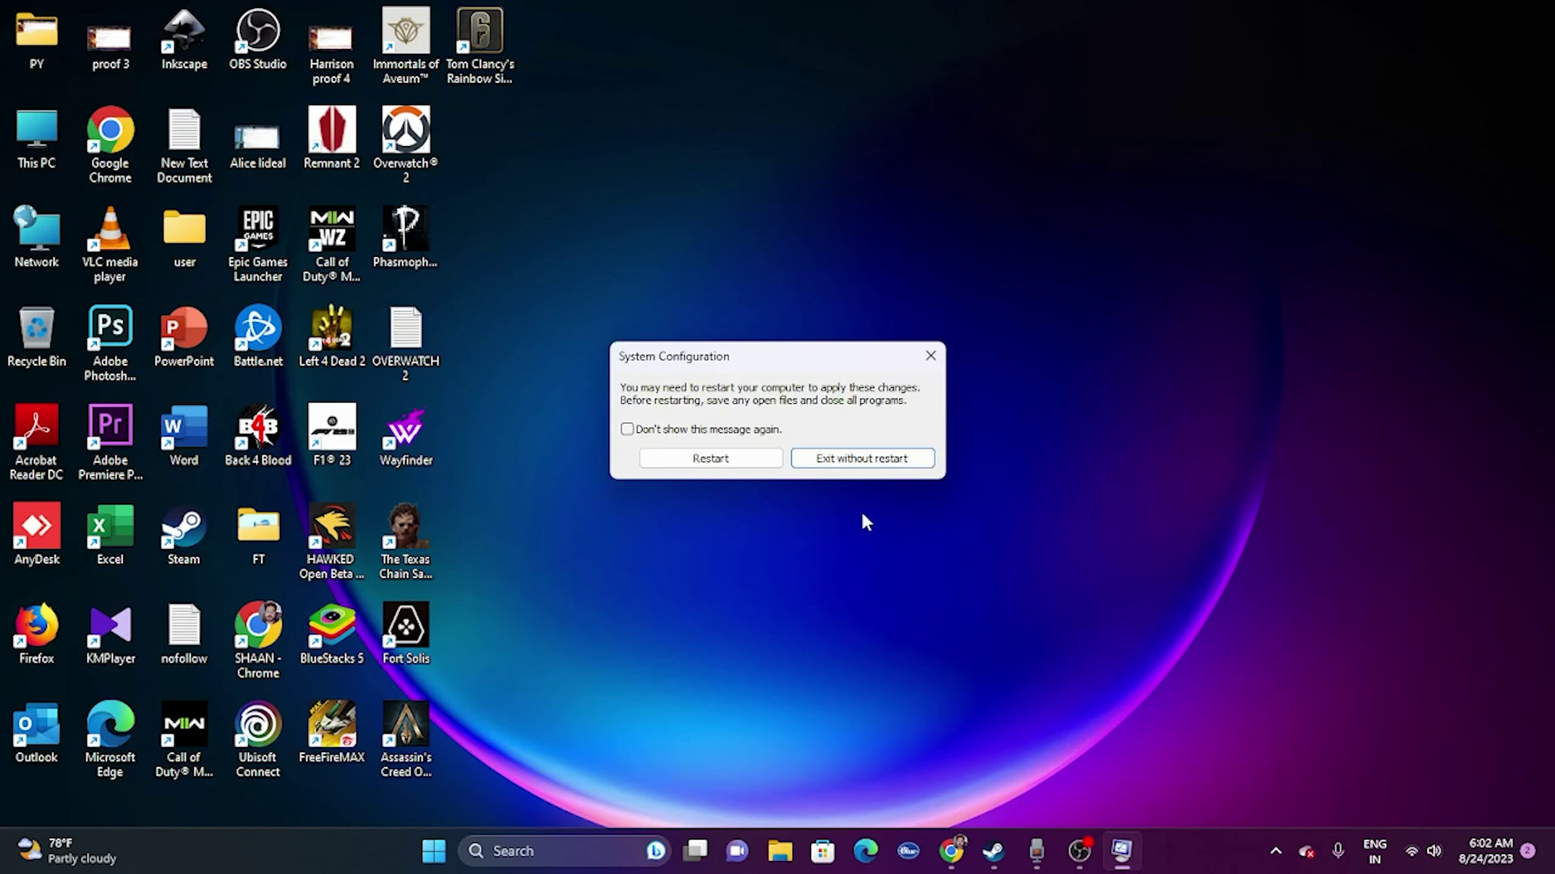
{"action": "left_click", "coordinate": [857, 457]}
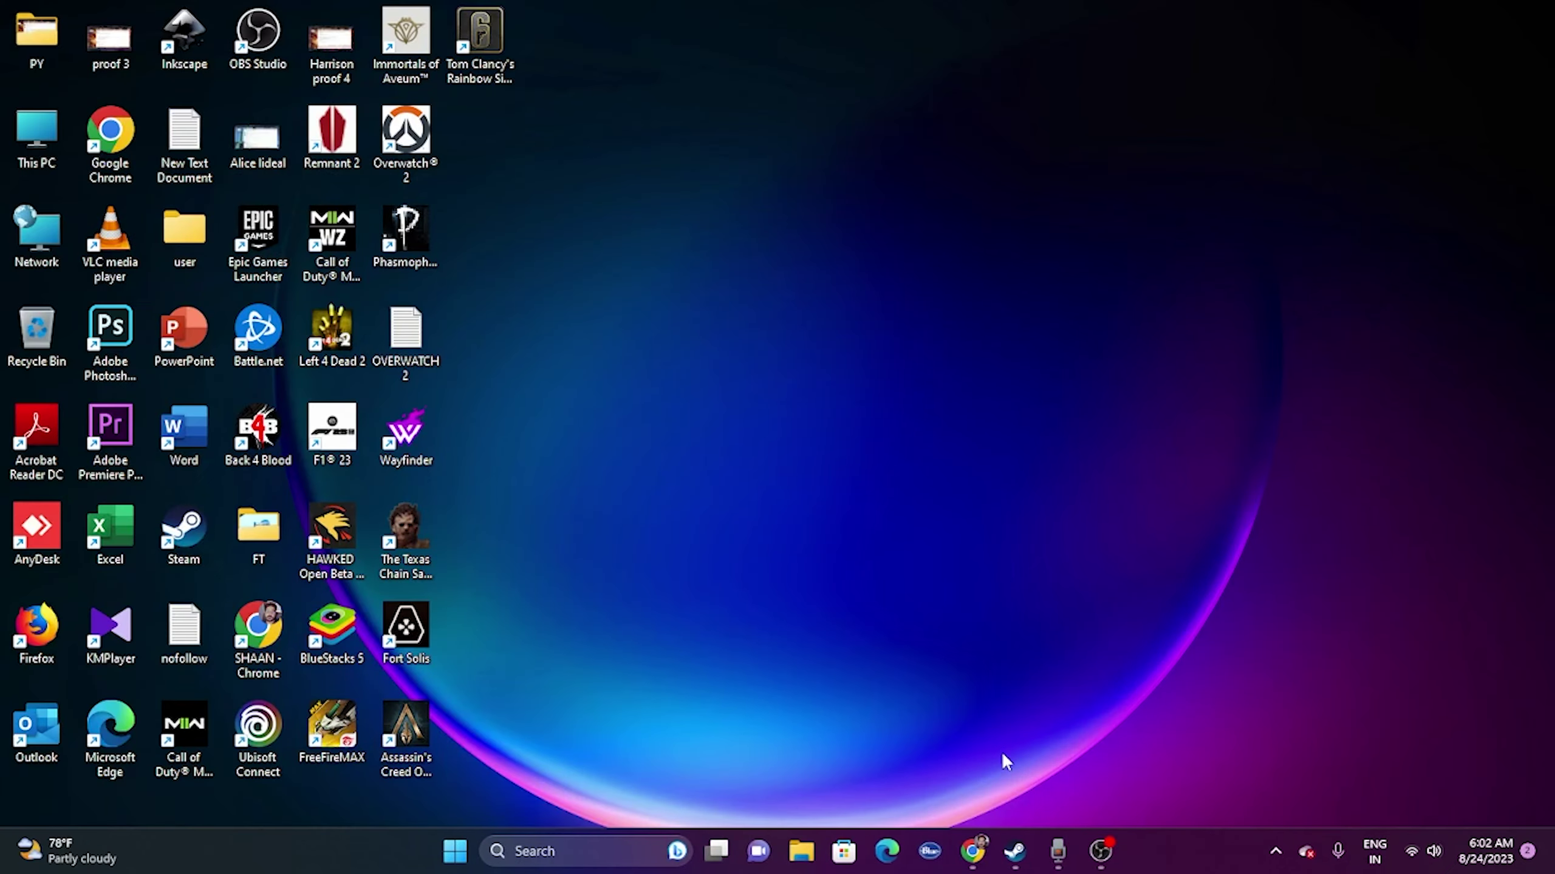
Switch to Steam and open the properties of The Texas Chain Saw Massacre
{"action": "left_click", "coordinate": [1014, 852]}
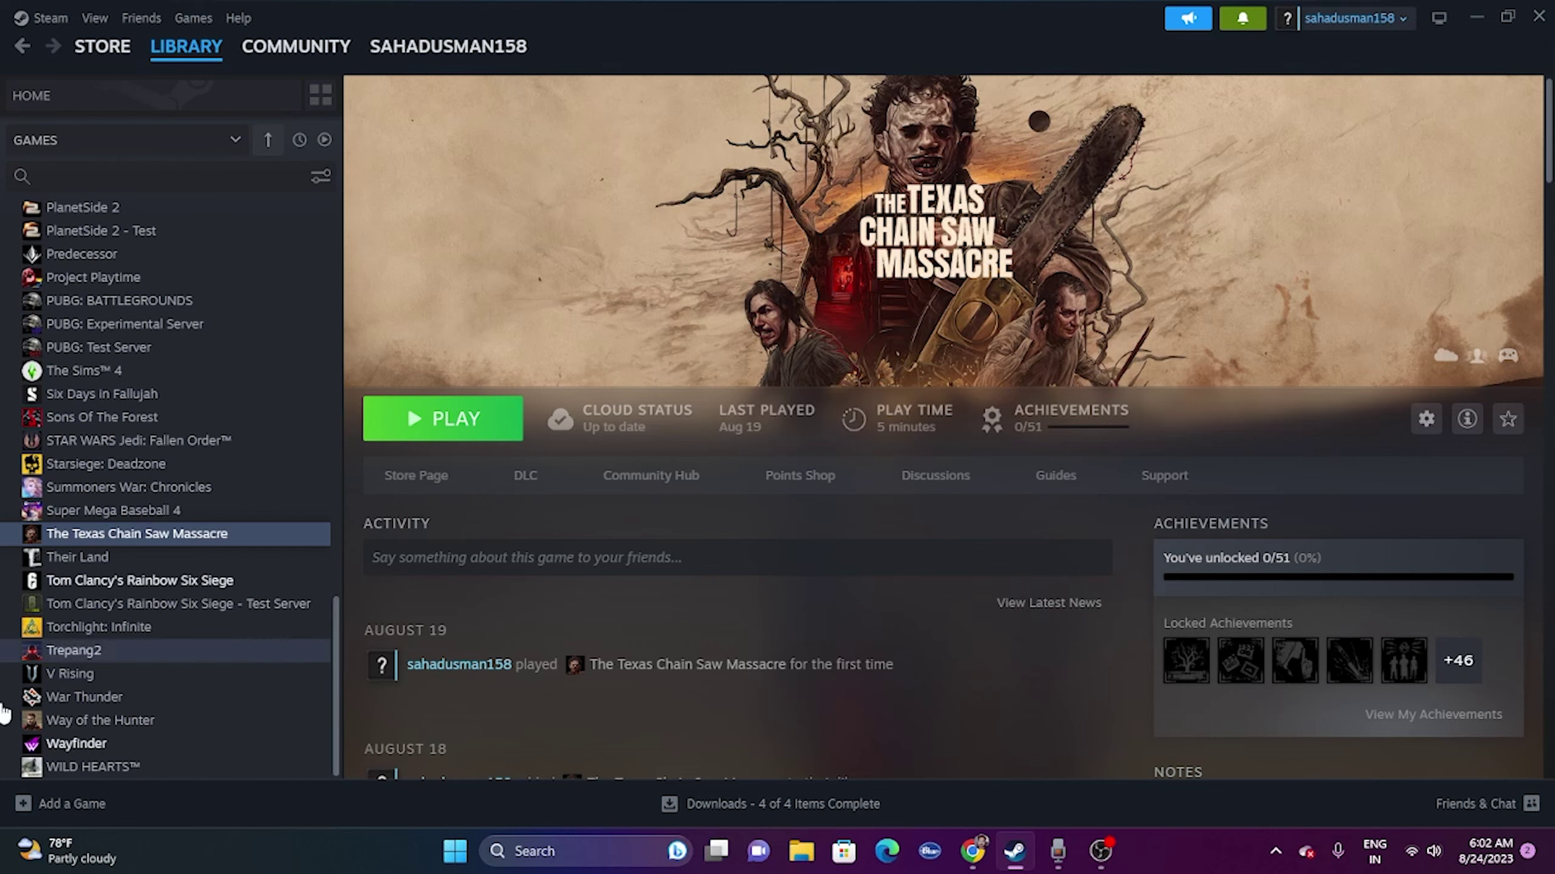
{"action": "right_click", "coordinate": [217, 539]}
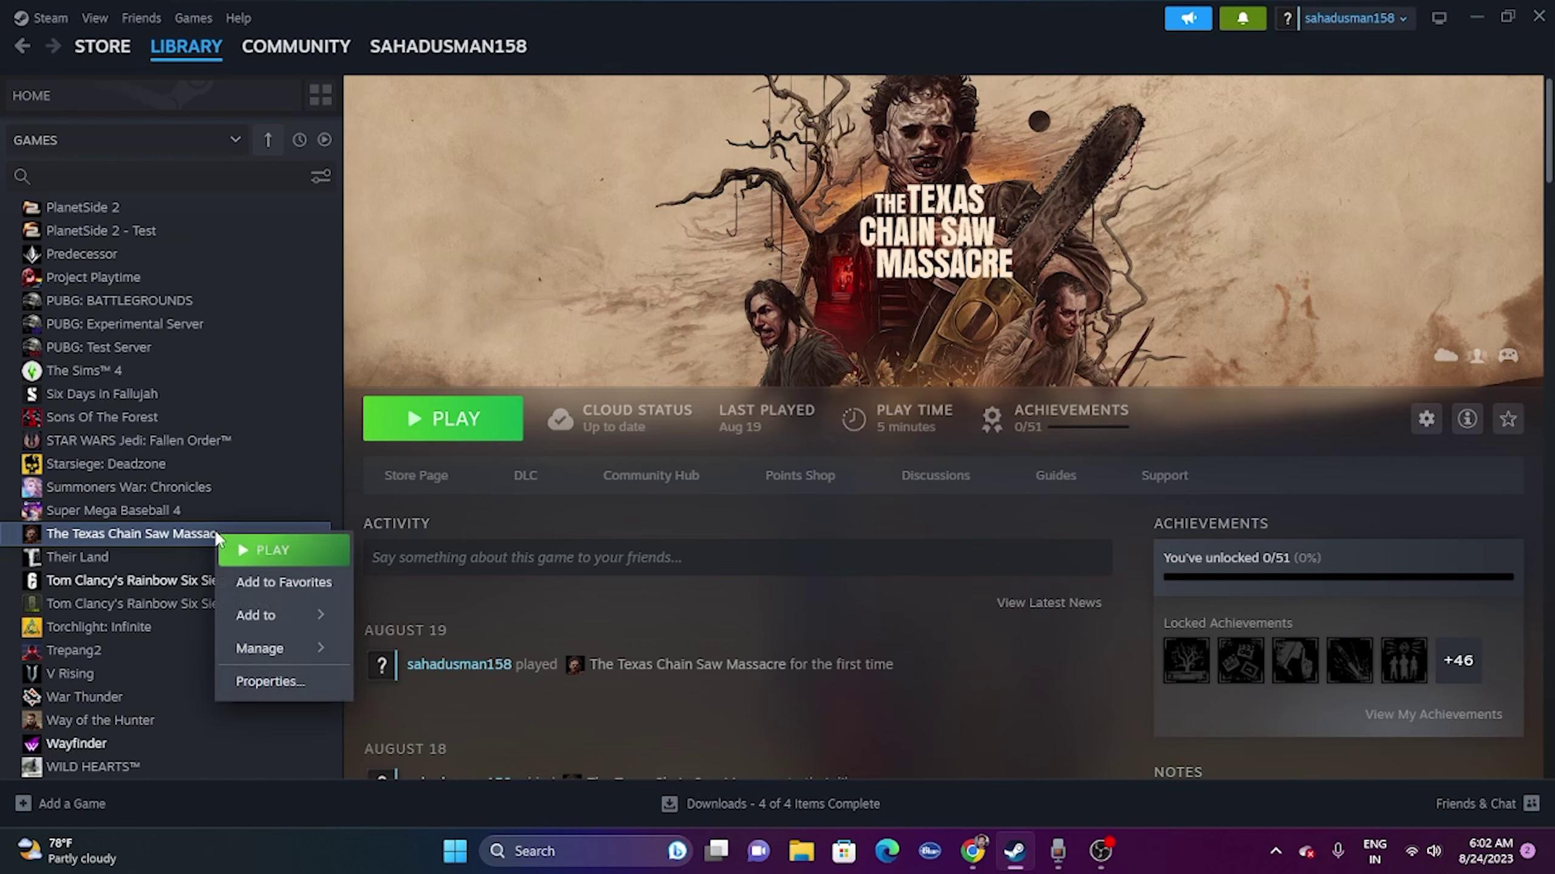
{"action": "left_click", "coordinate": [260, 680]}
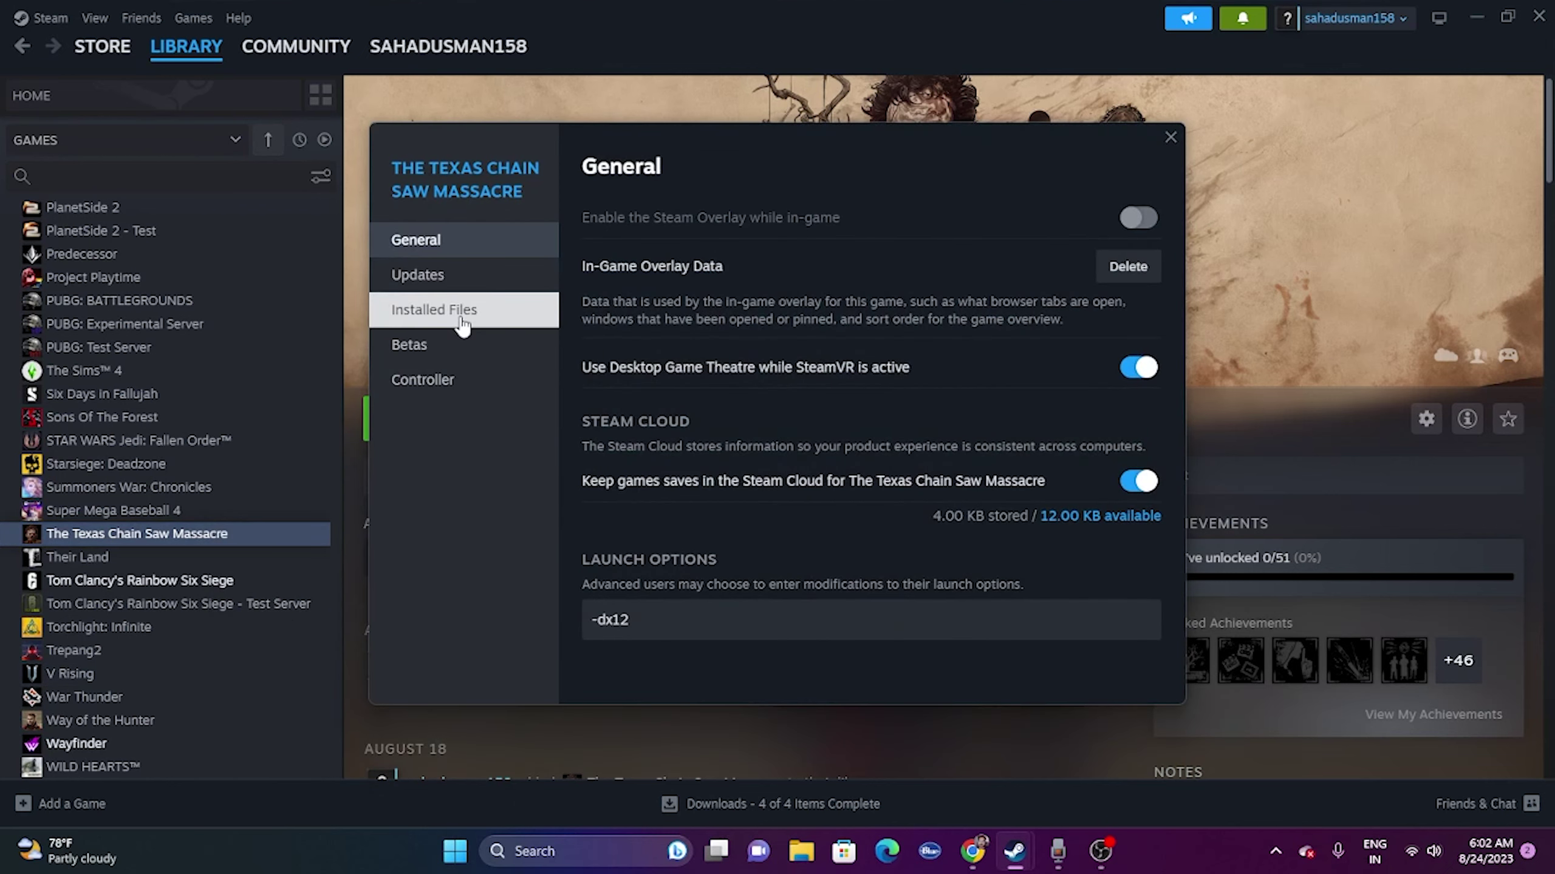
Set the game's launch option to -dx11
{"action": "left_click", "coordinate": [640, 625]}
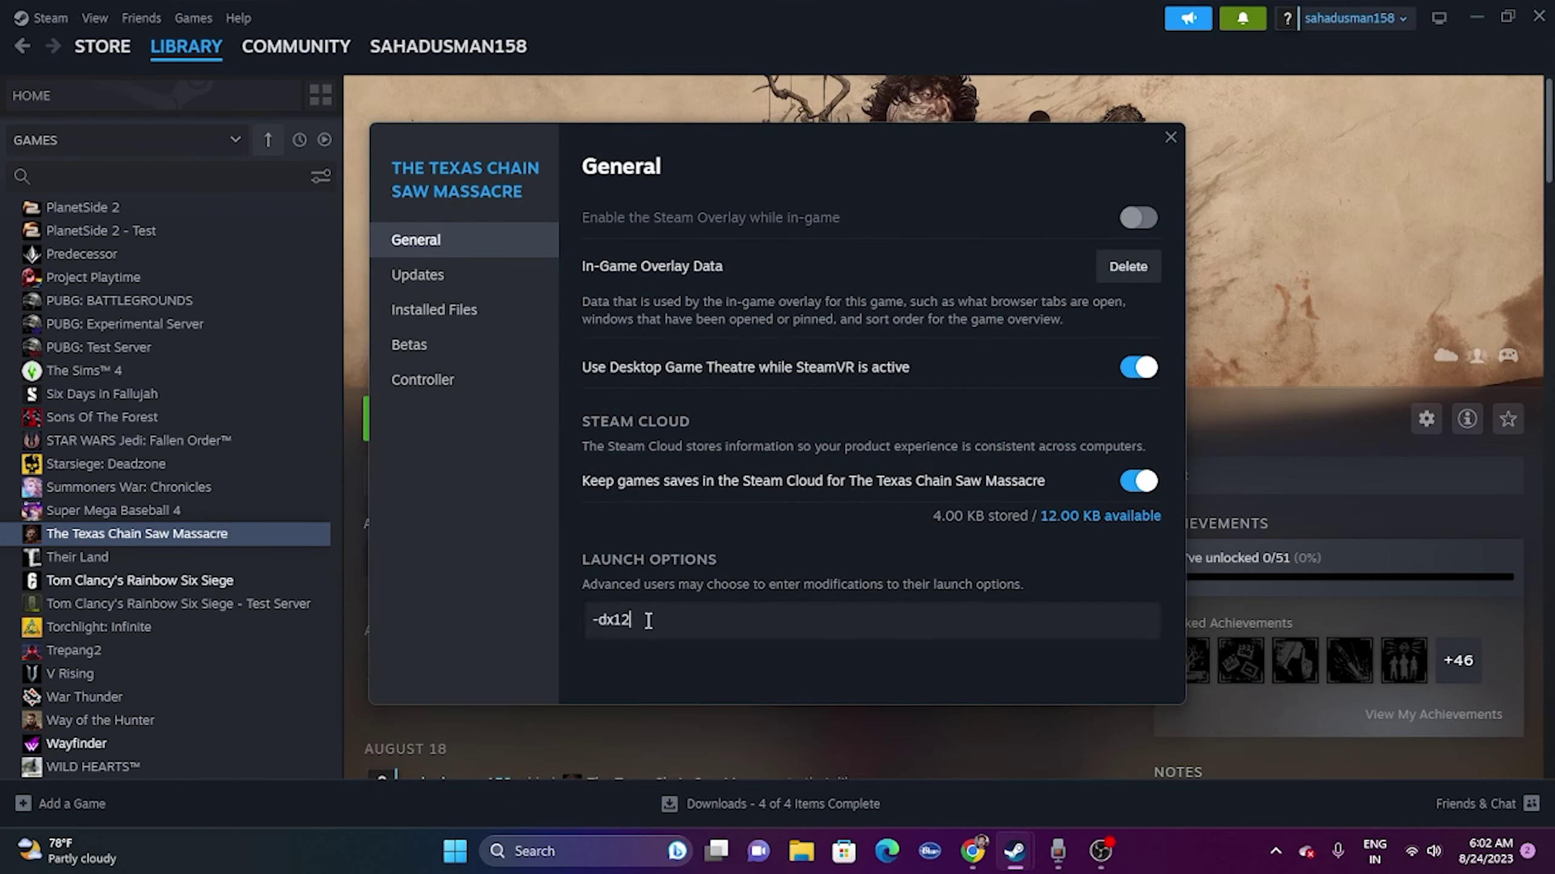
{"action": "key", "text": "BackSpace"}
{"action": "key", "text": "BackSpace"}
{"action": "key", "text": "BackSpace"}
{"action": "type", "text": "x11"}
{"action": "left_click_drag", "start_coordinate": [804, 148], "coordinate": [989, 122]}
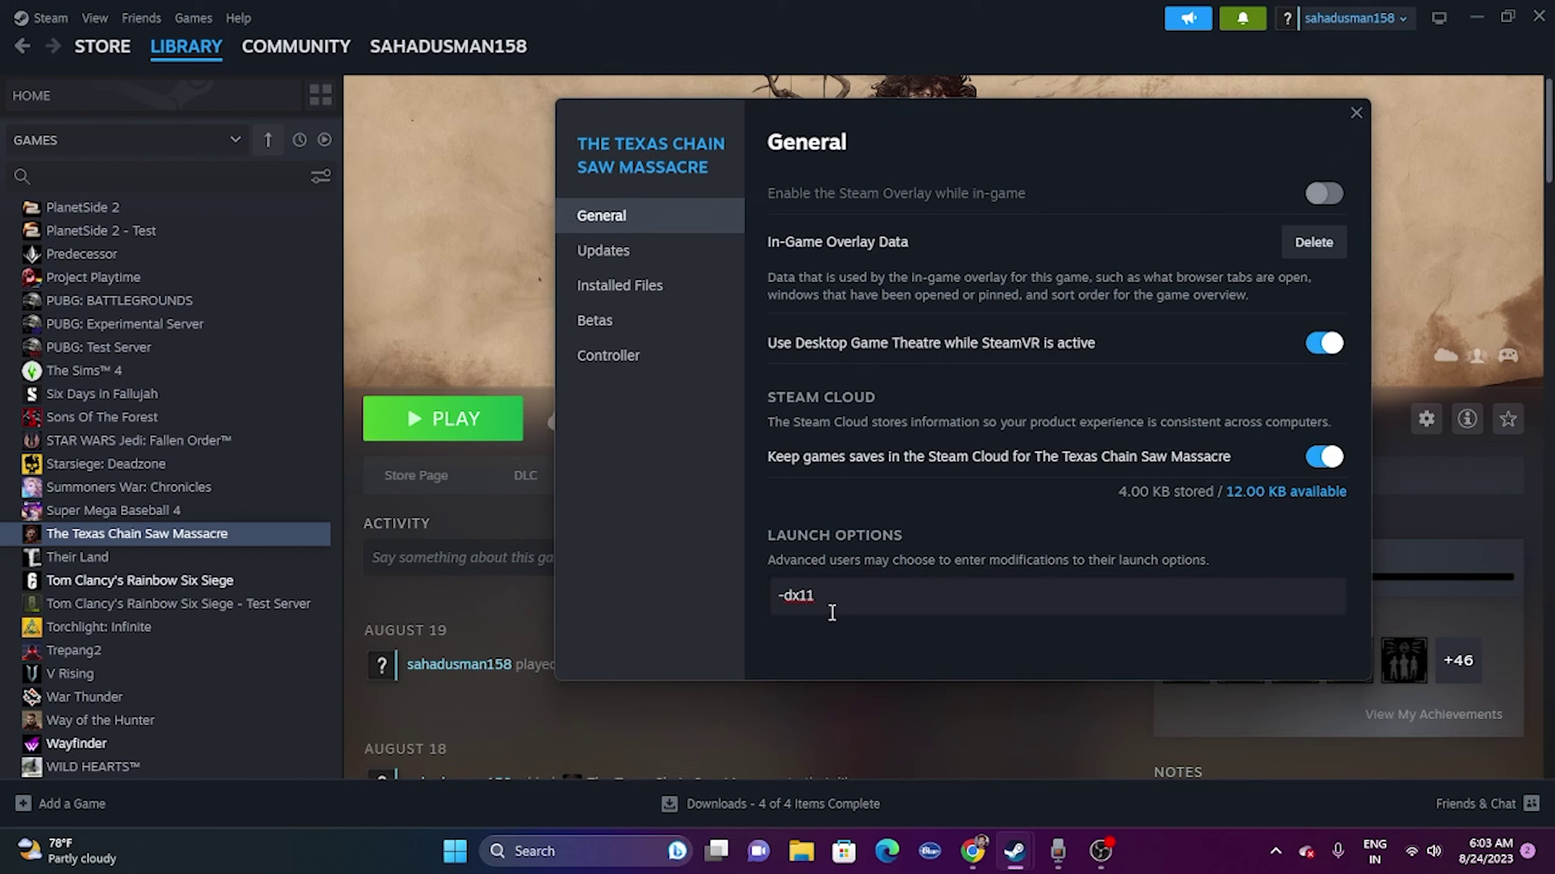
Set the game's launch option to -dx12 and close its properties
{"action": "key", "text": "BackSpace"}
{"action": "type", "text": "2"}
{"action": "left_click", "coordinate": [1353, 115]}
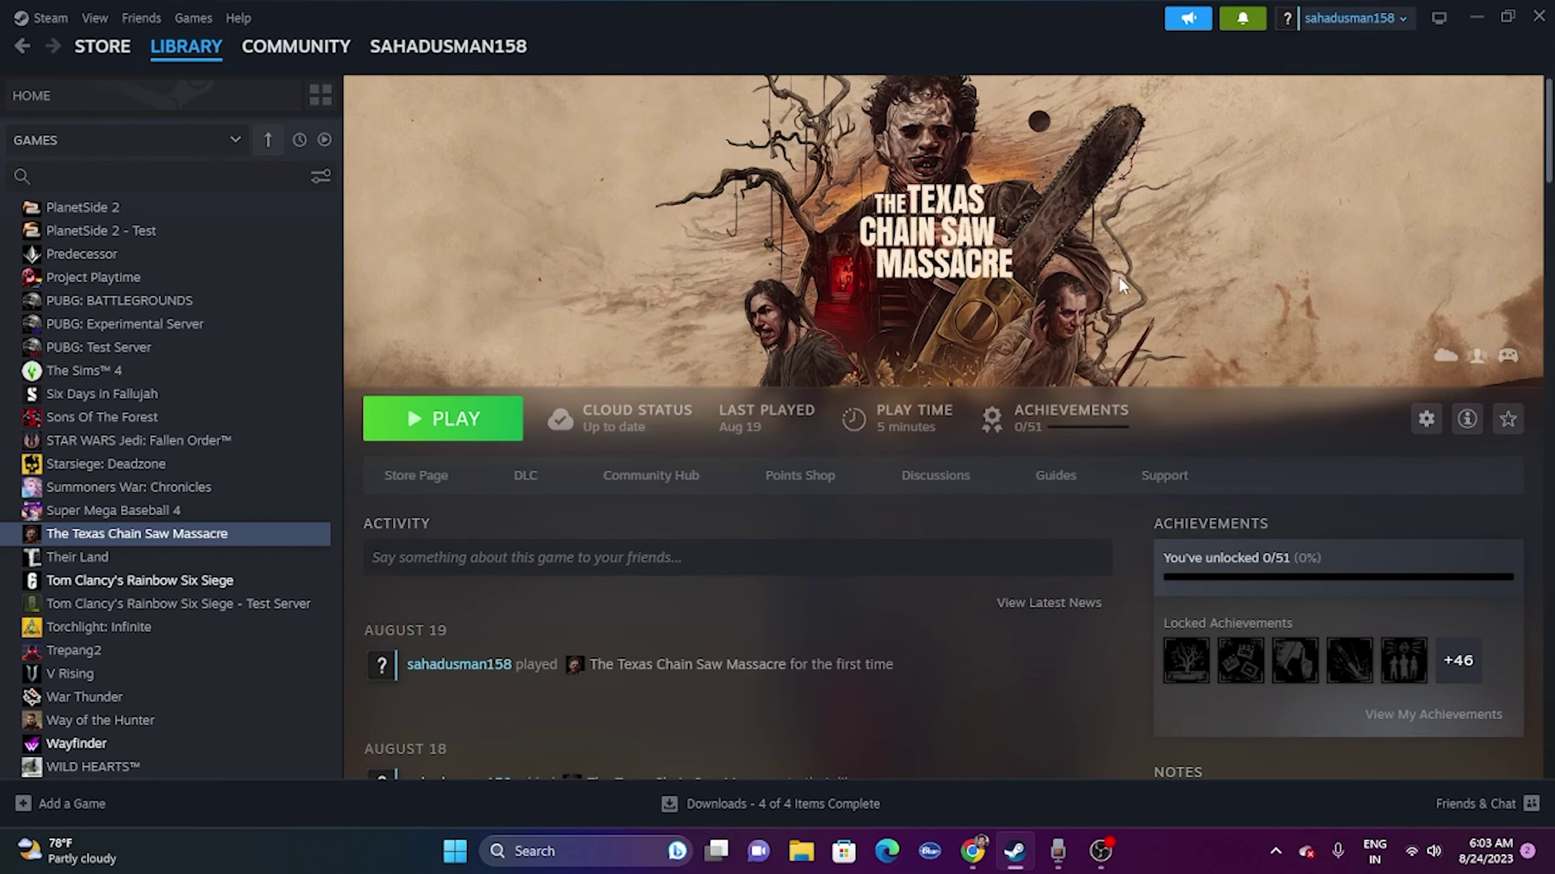
Minimize Steam, open the Windows graphics settings and look through the list of apps with custom options
{"action": "left_click", "coordinate": [1475, 19]}
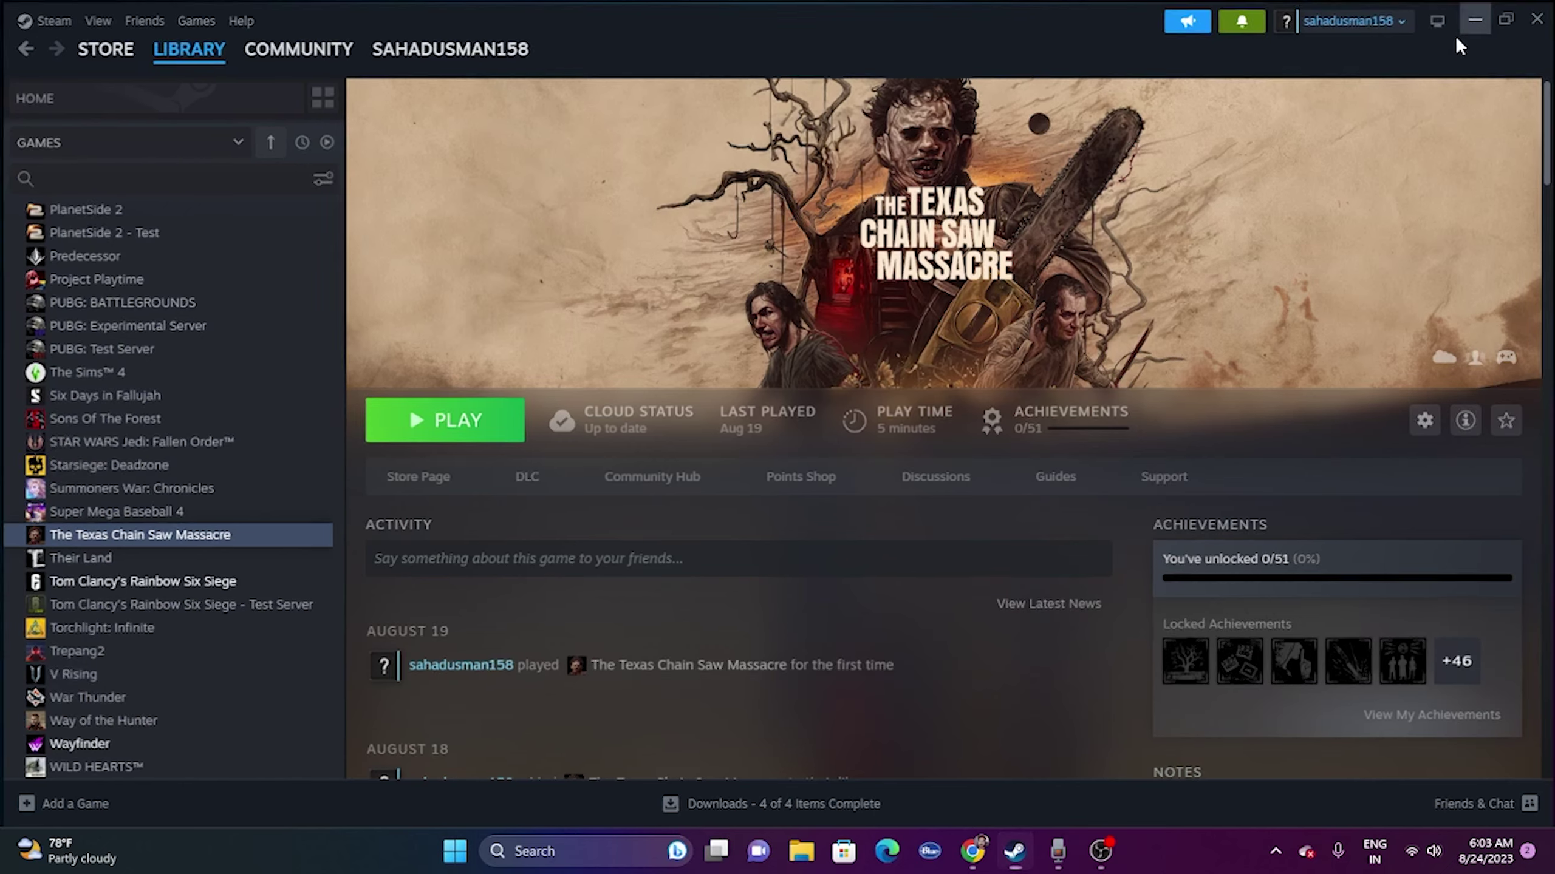
{"action": "left_click", "coordinate": [532, 850]}
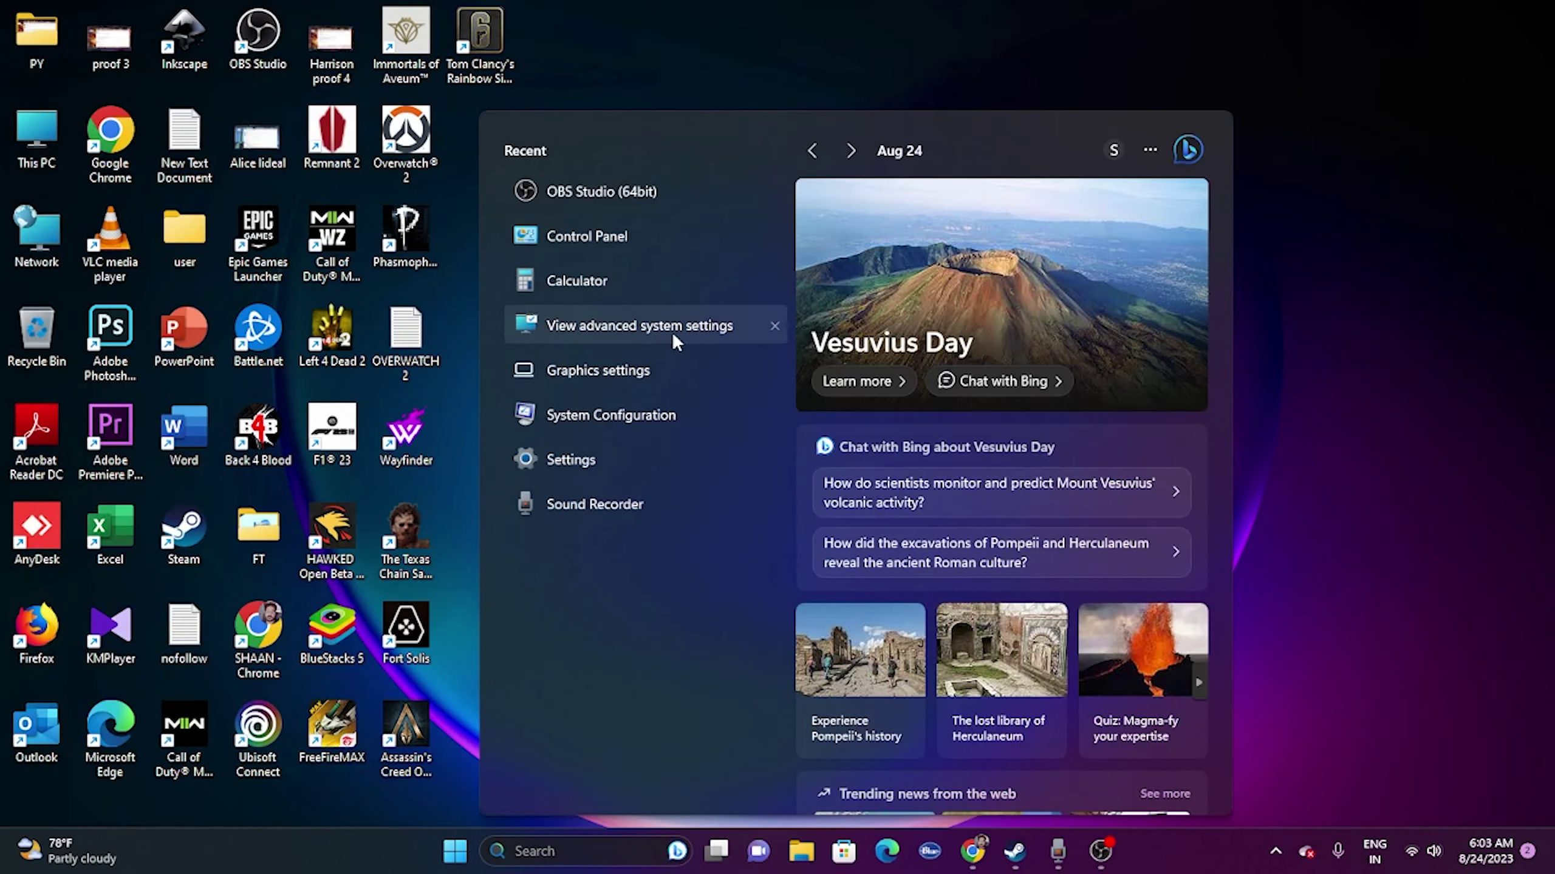
{"action": "left_click", "coordinate": [596, 371]}
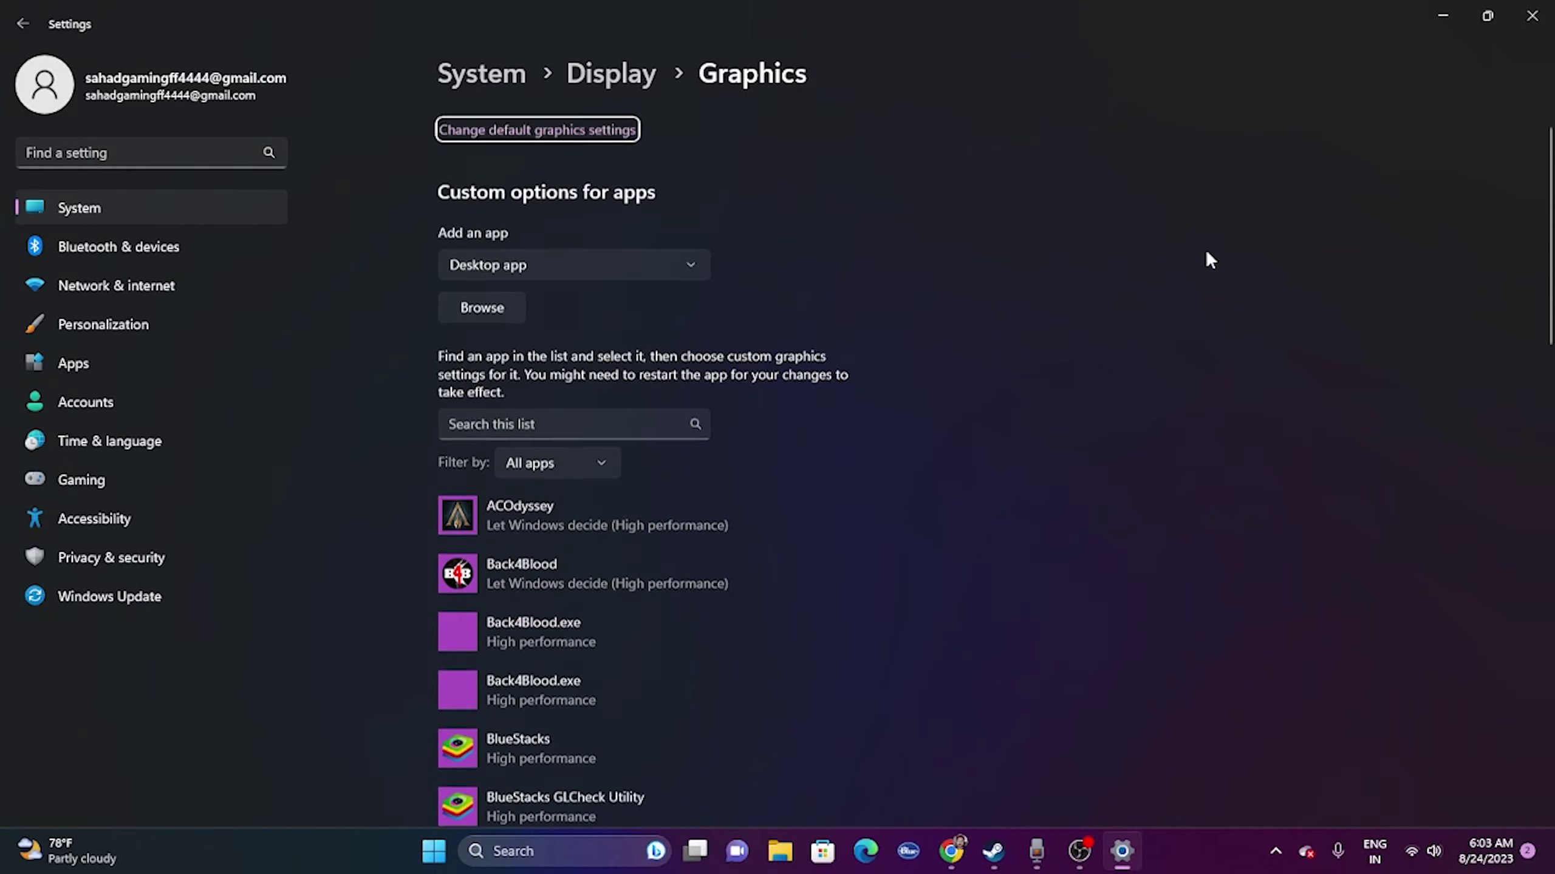
{"action": "scroll", "coordinate": [1255, 263], "scroll_direction": "down", "scroll_amount": 10}
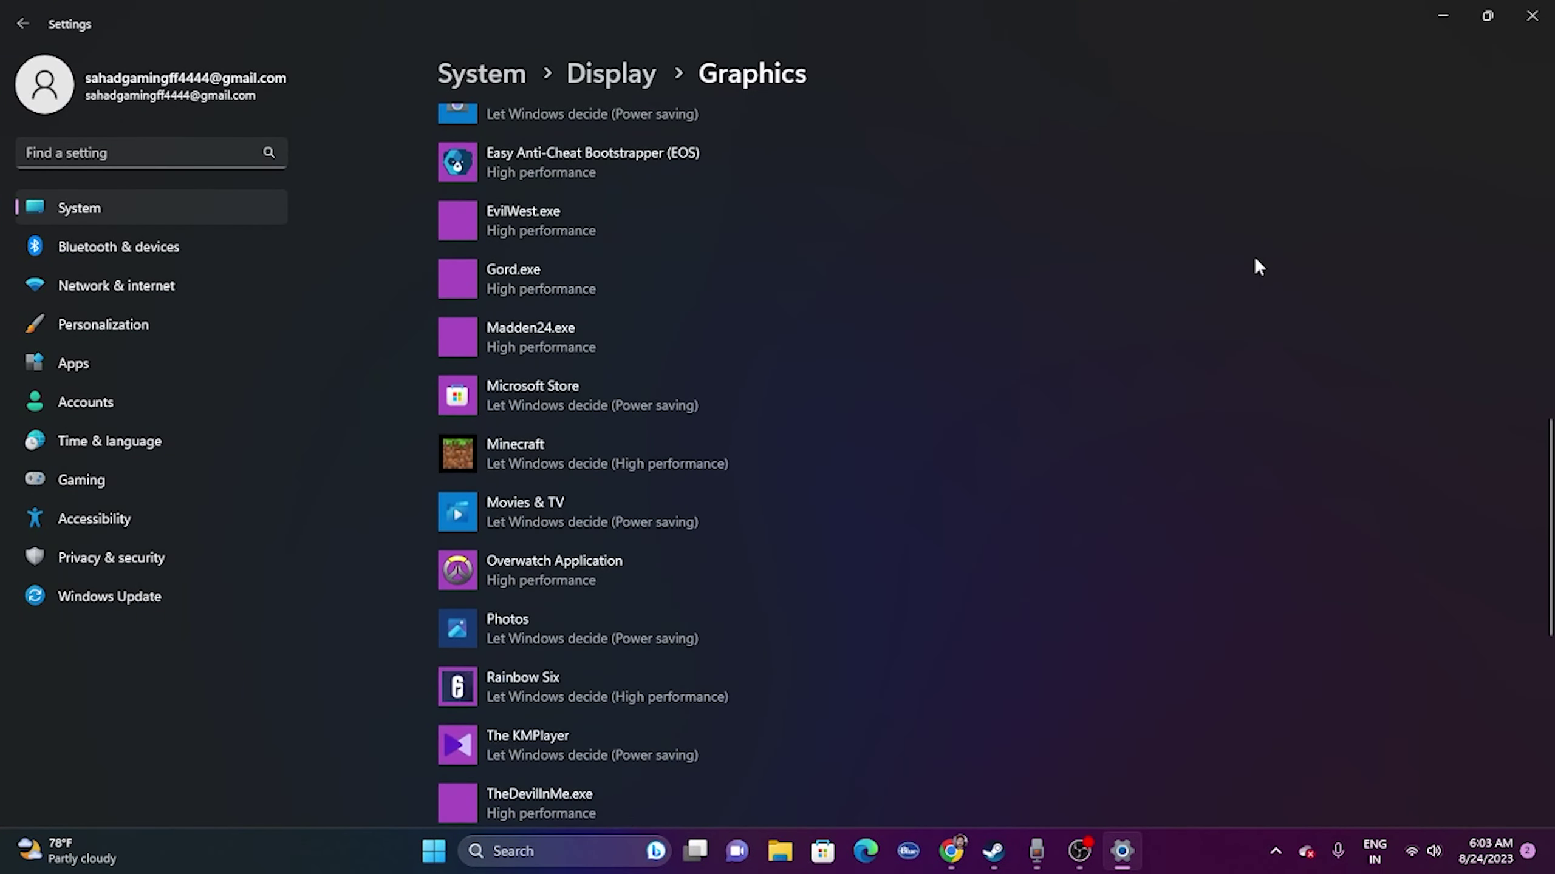
{"action": "scroll", "coordinate": [1255, 261], "scroll_direction": "up", "scroll_amount": 15}
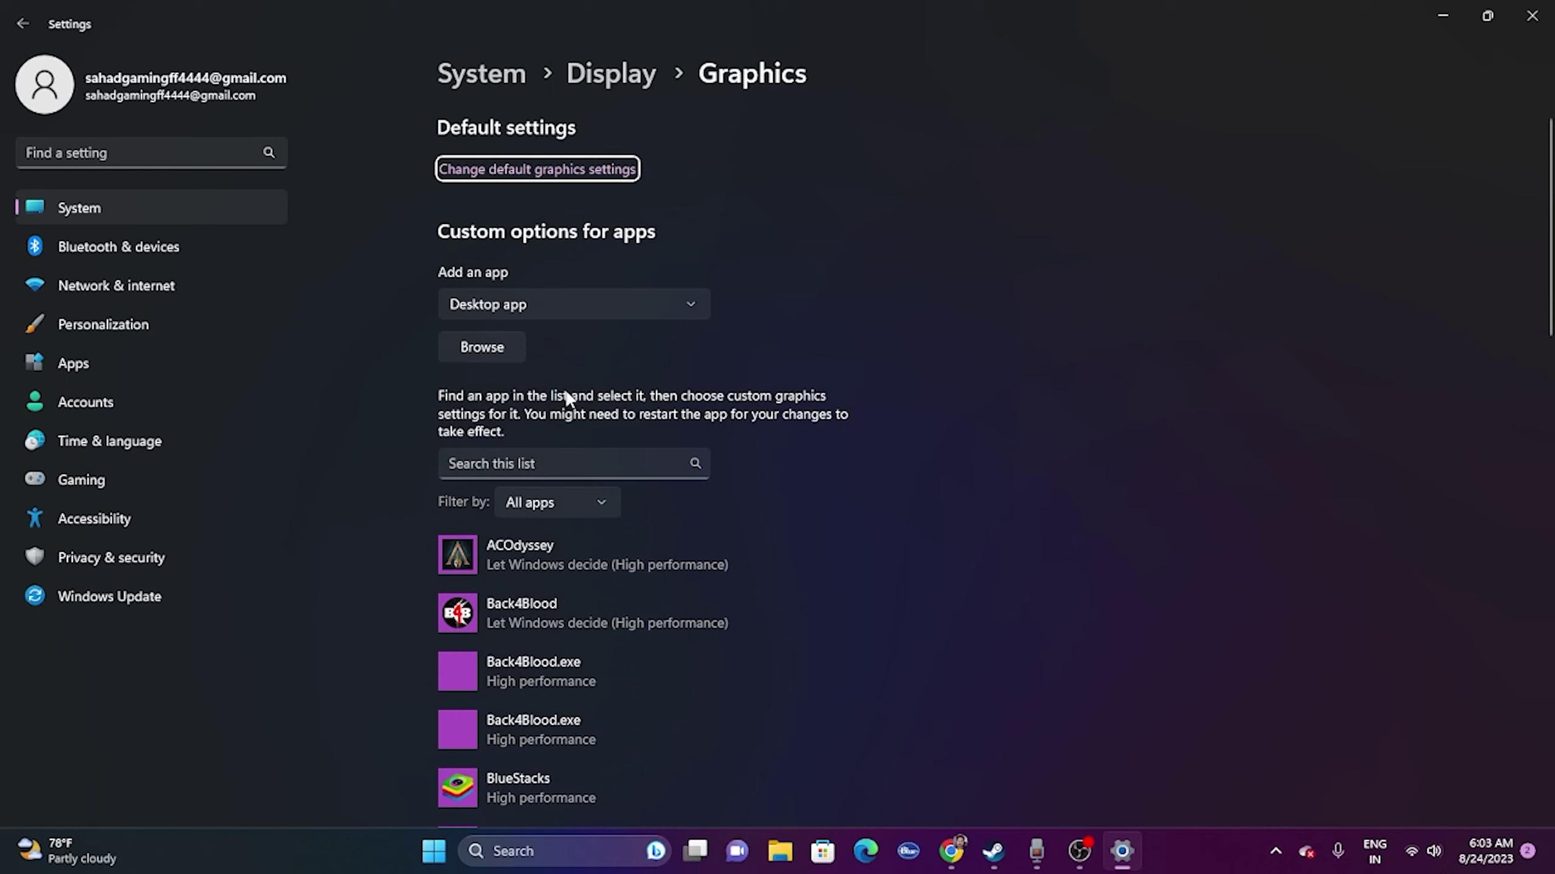
Add BBQClient from D:\SteamLibrary\steamapps\common\TCSM to the apps with custom graphics options
{"action": "left_click", "coordinate": [477, 346]}
{"action": "left_click", "coordinate": [121, 348]}
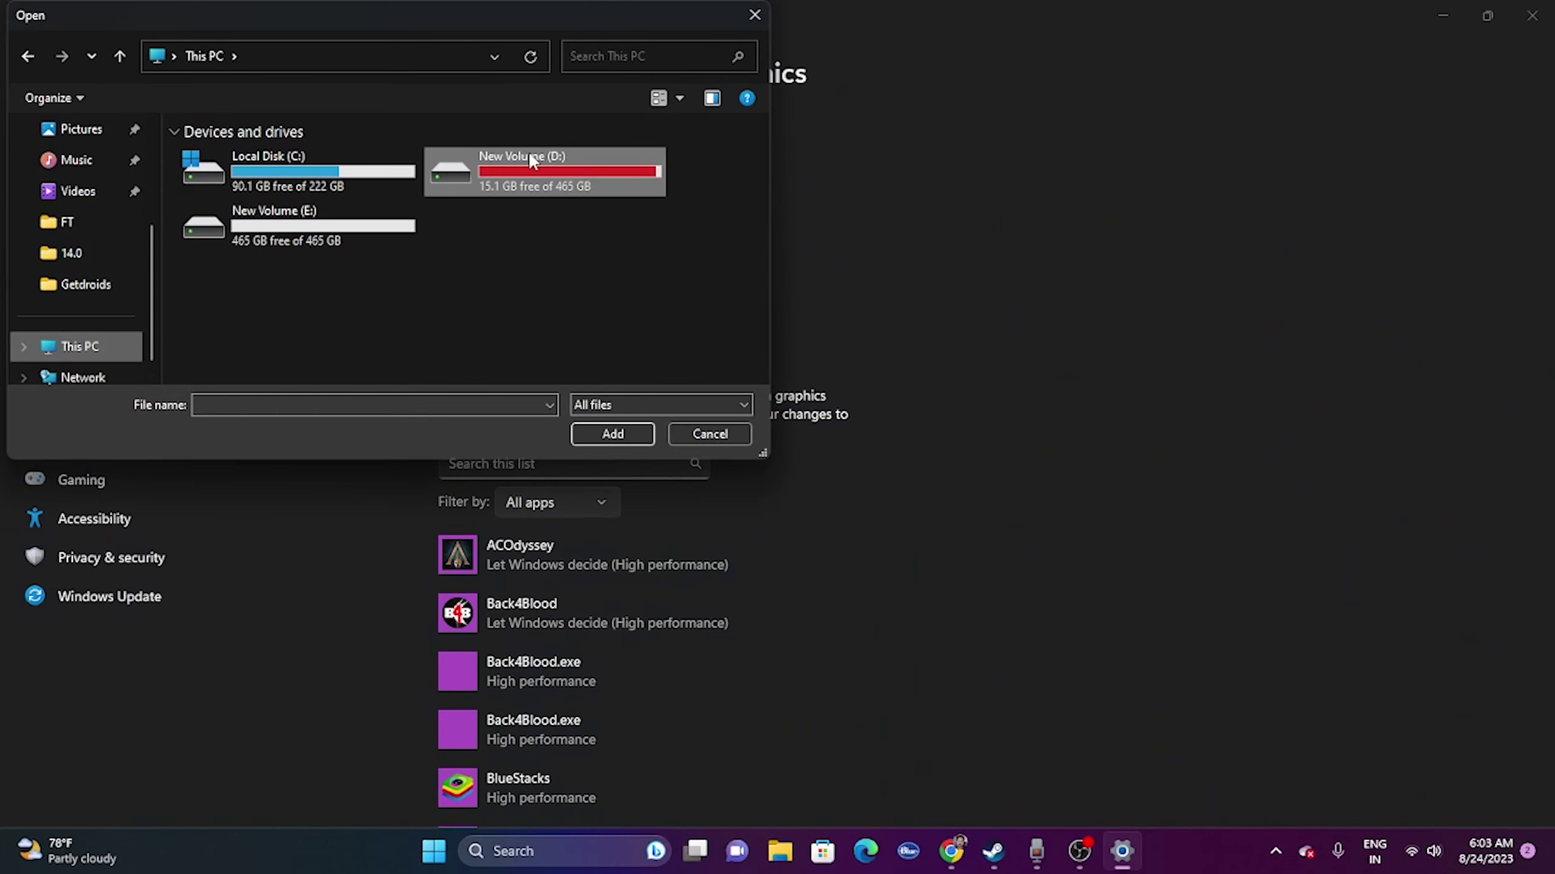
{"action": "double_click", "coordinate": [501, 173]}
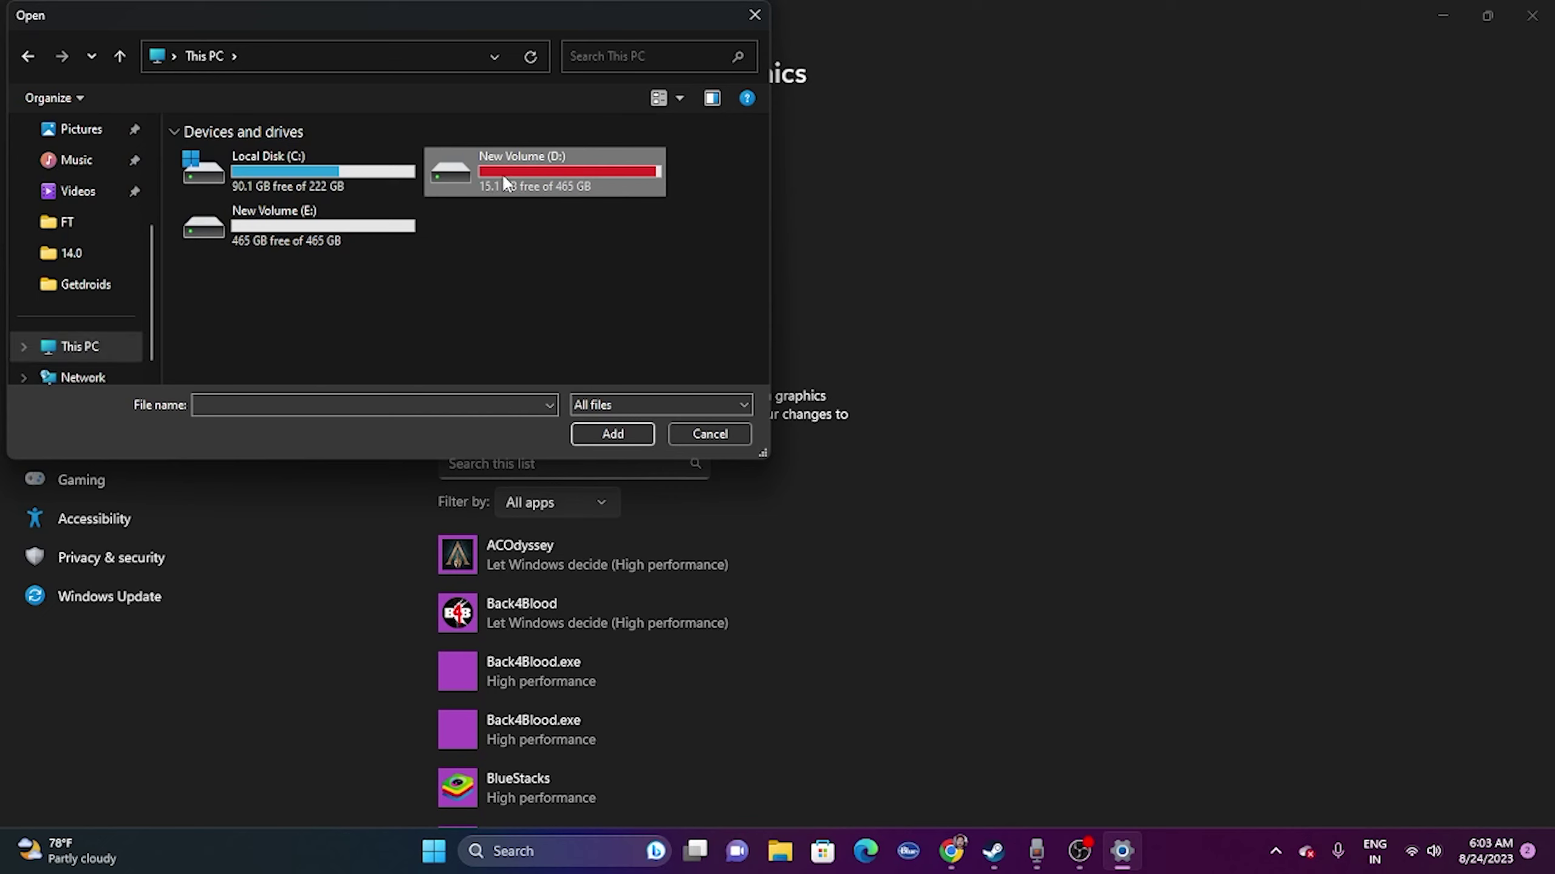
{"action": "double_click", "coordinate": [263, 190]}
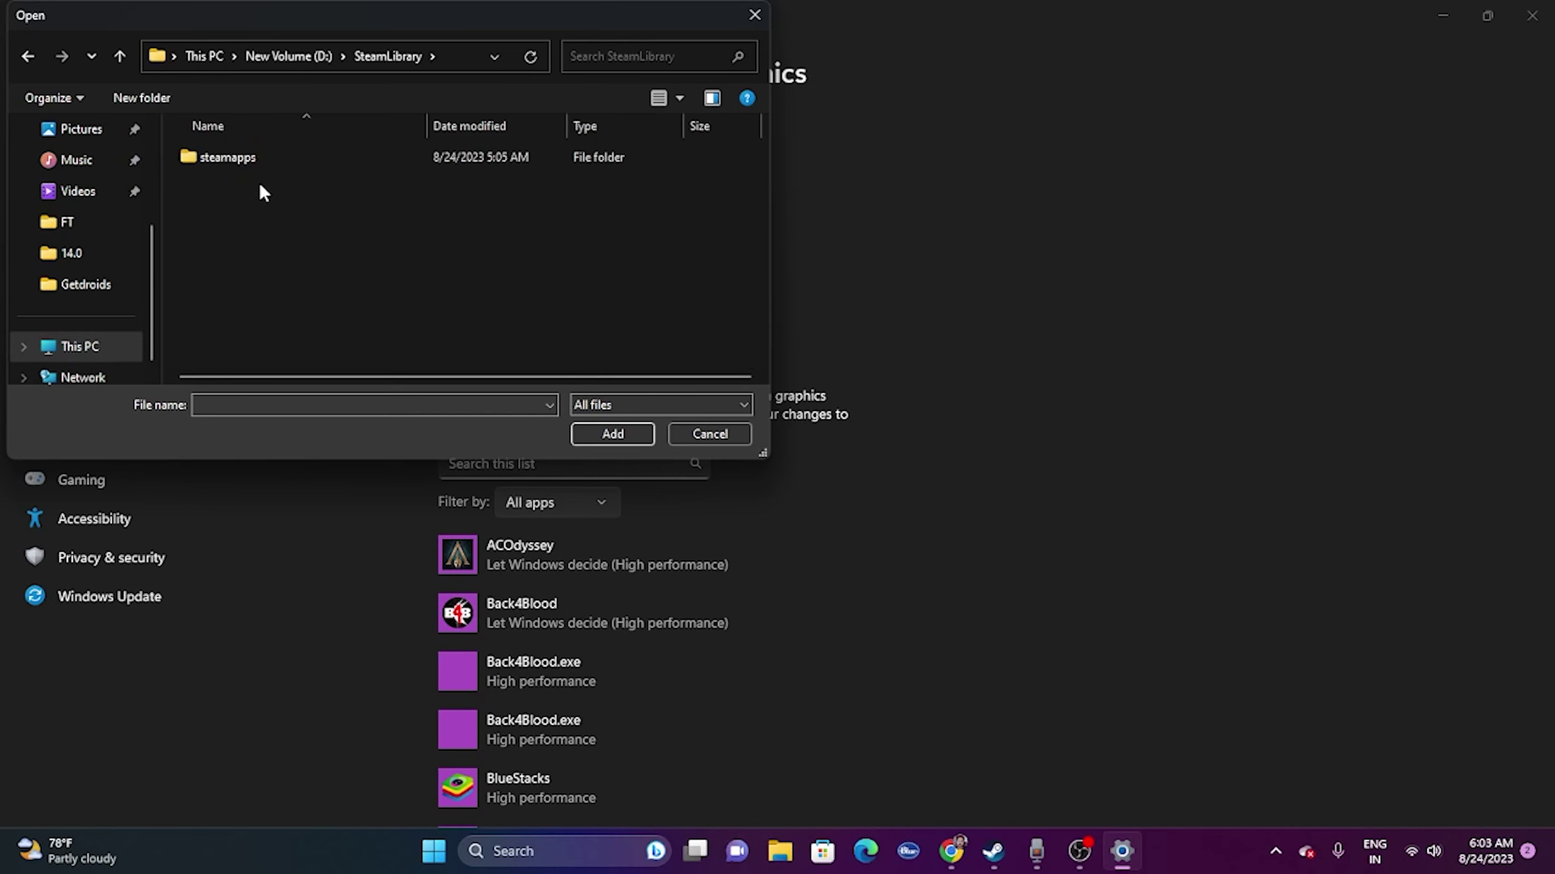
{"action": "double_click", "coordinate": [257, 156]}
{"action": "double_click", "coordinate": [251, 158]}
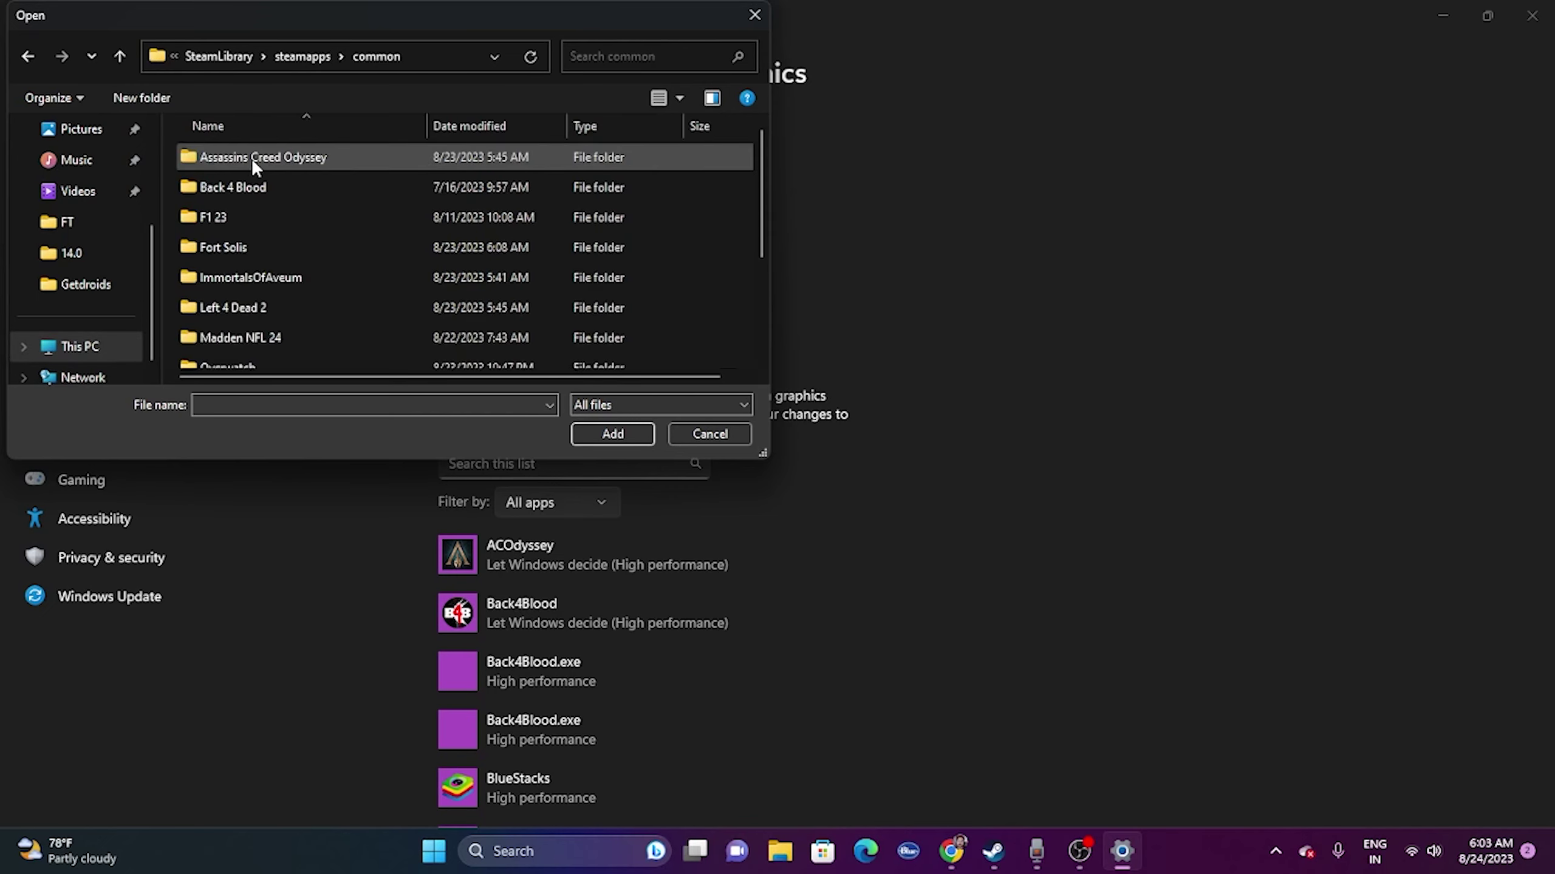
{"action": "scroll", "coordinate": [300, 217], "scroll_direction": "down", "scroll_amount": 3}
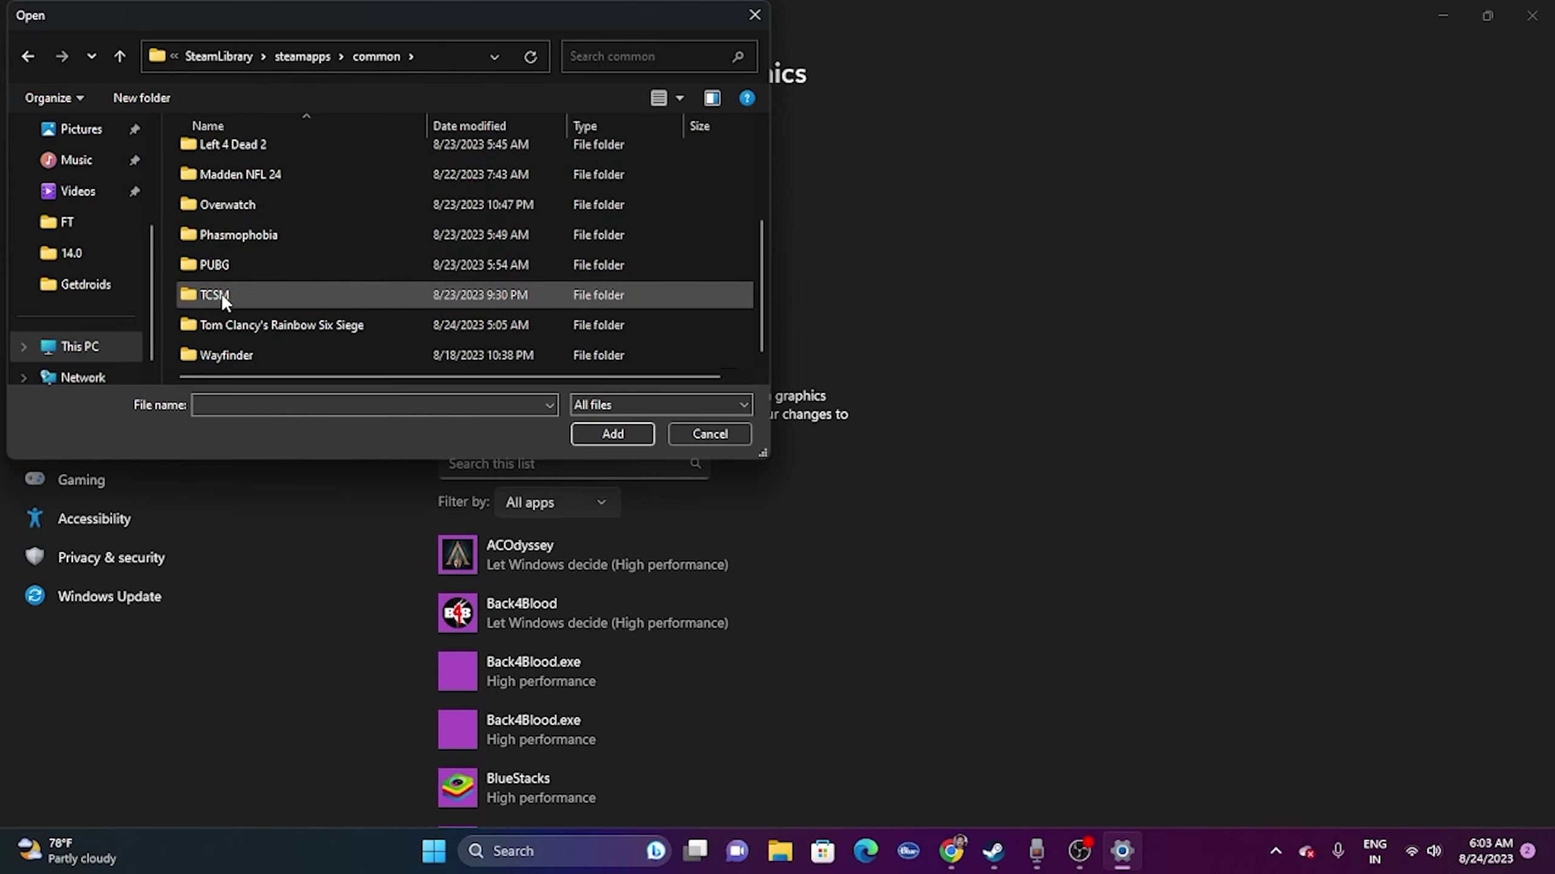
{"action": "double_click", "coordinate": [221, 293]}
{"action": "left_click", "coordinate": [245, 251]}
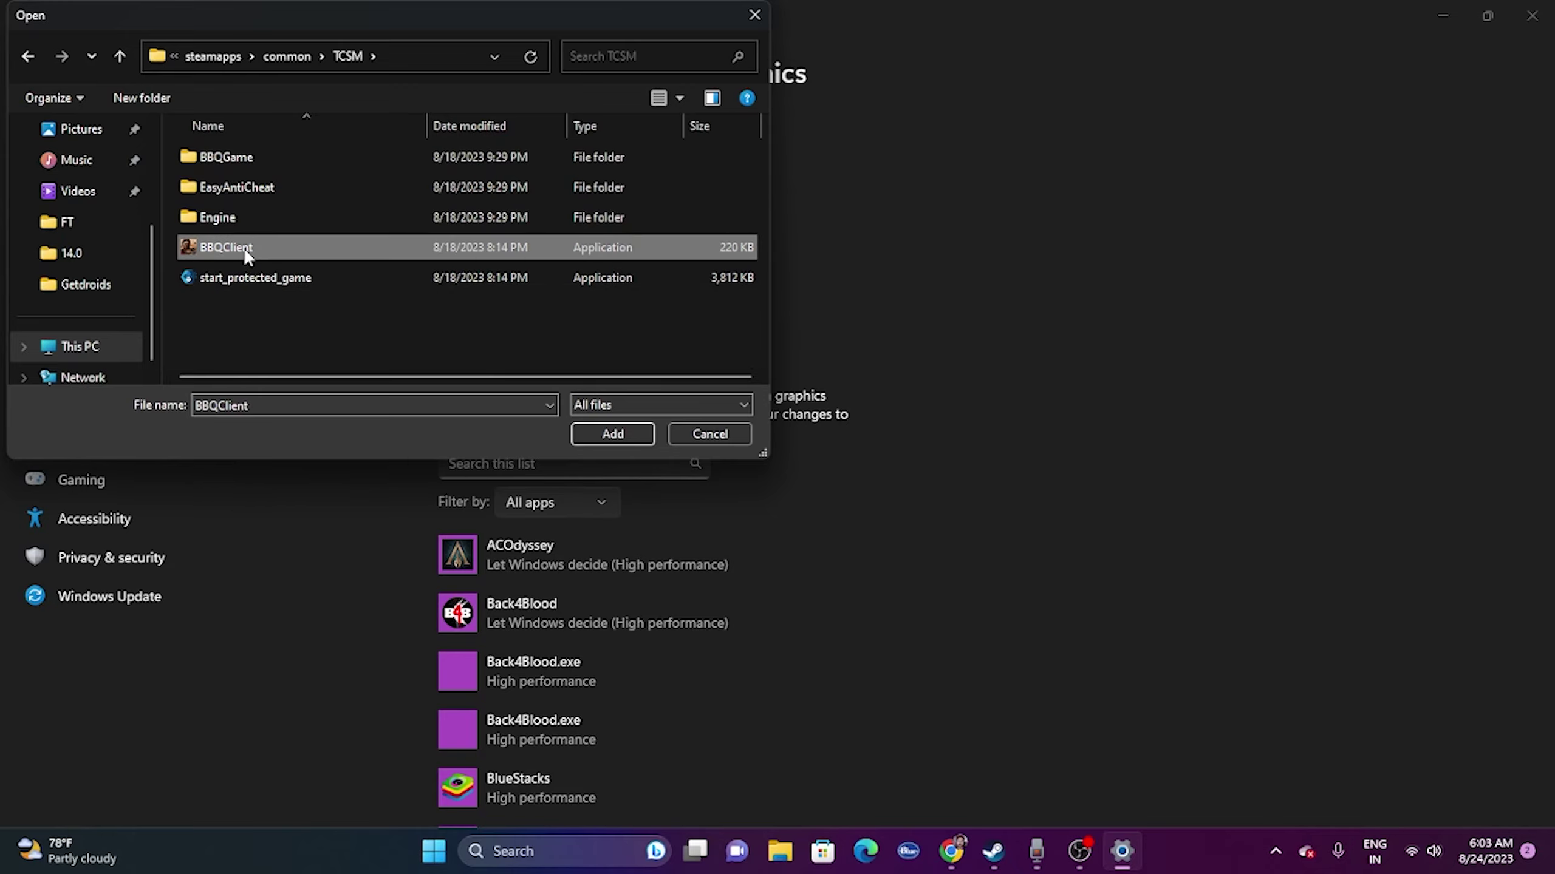
{"action": "left_click", "coordinate": [648, 429]}
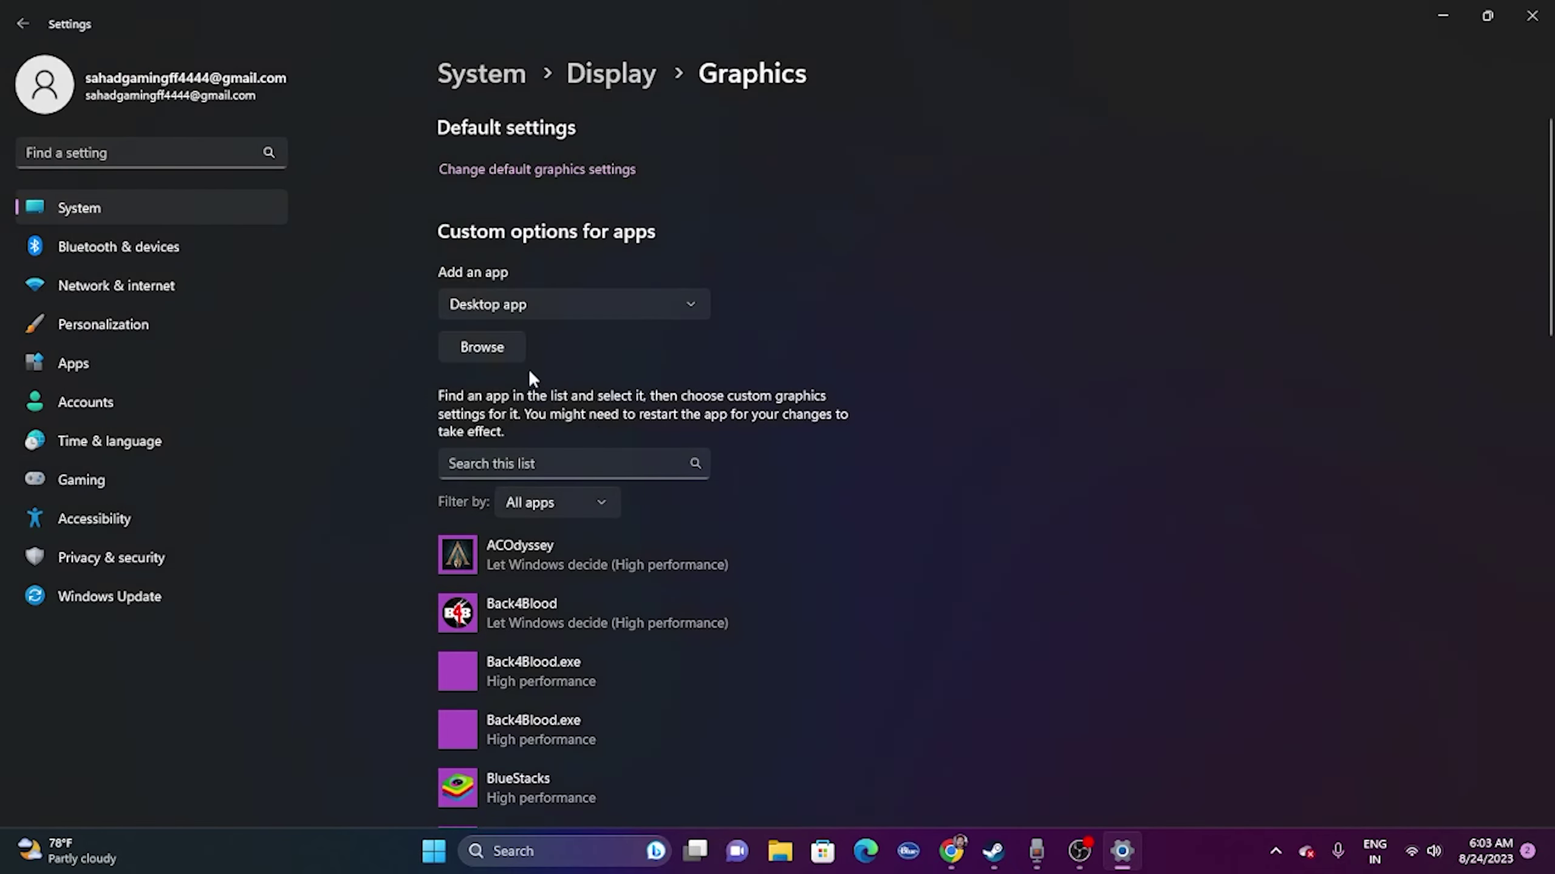
Set the graphics preference of the TCSM BootstrapPackagedGame entry to High performance, save it and close Settings
{"action": "scroll", "coordinate": [879, 349], "scroll_direction": "down", "scroll_amount": 10}
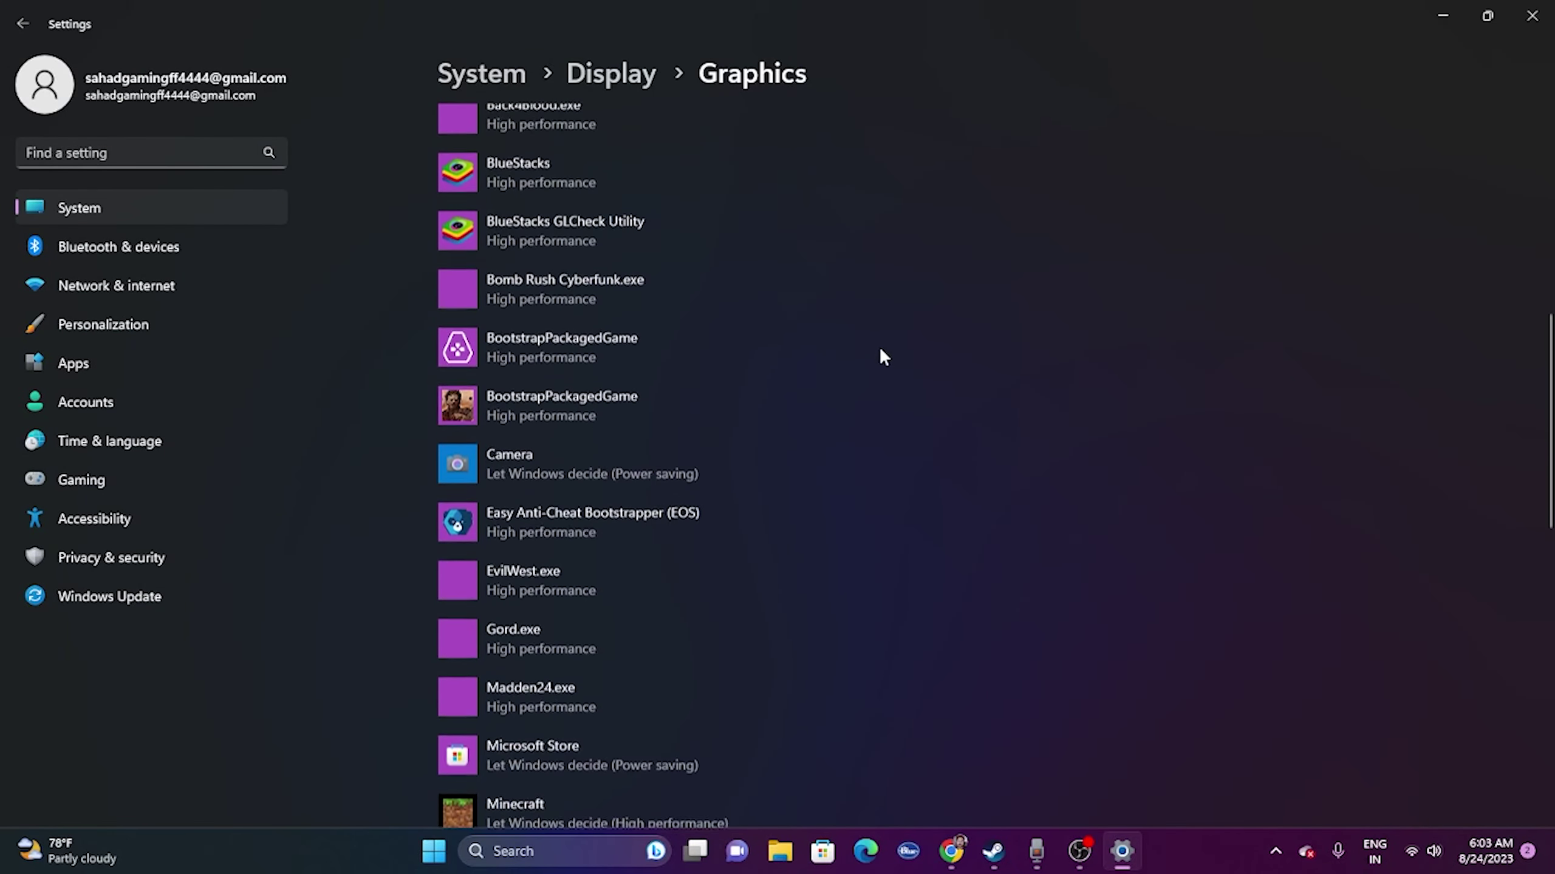
{"action": "left_click", "coordinate": [539, 401]}
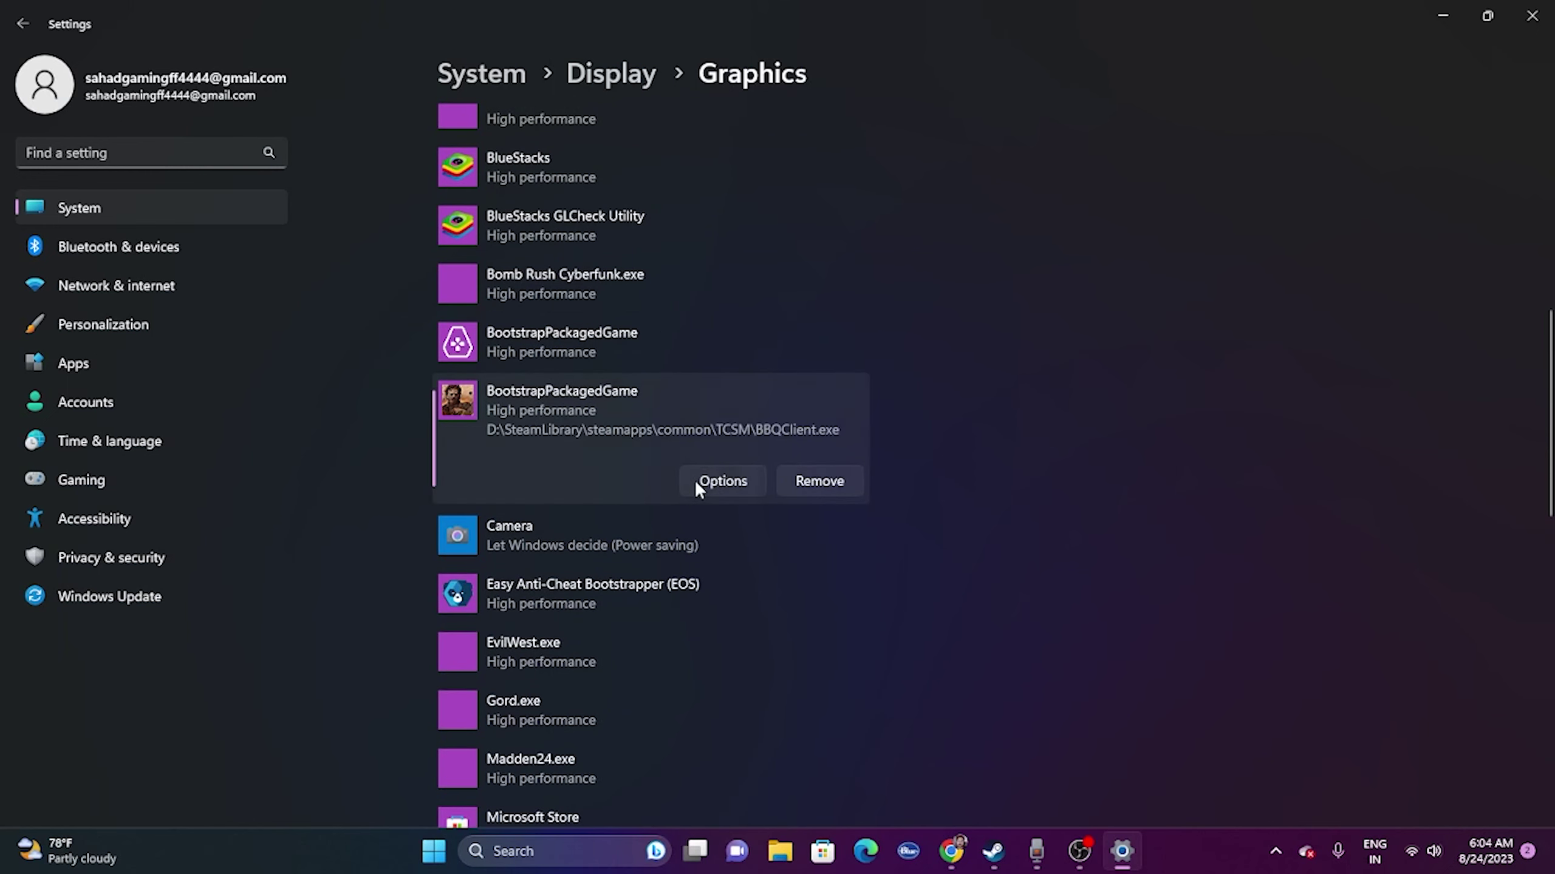
{"action": "left_click", "coordinate": [695, 481]}
{"action": "left_click", "coordinate": [611, 329]}
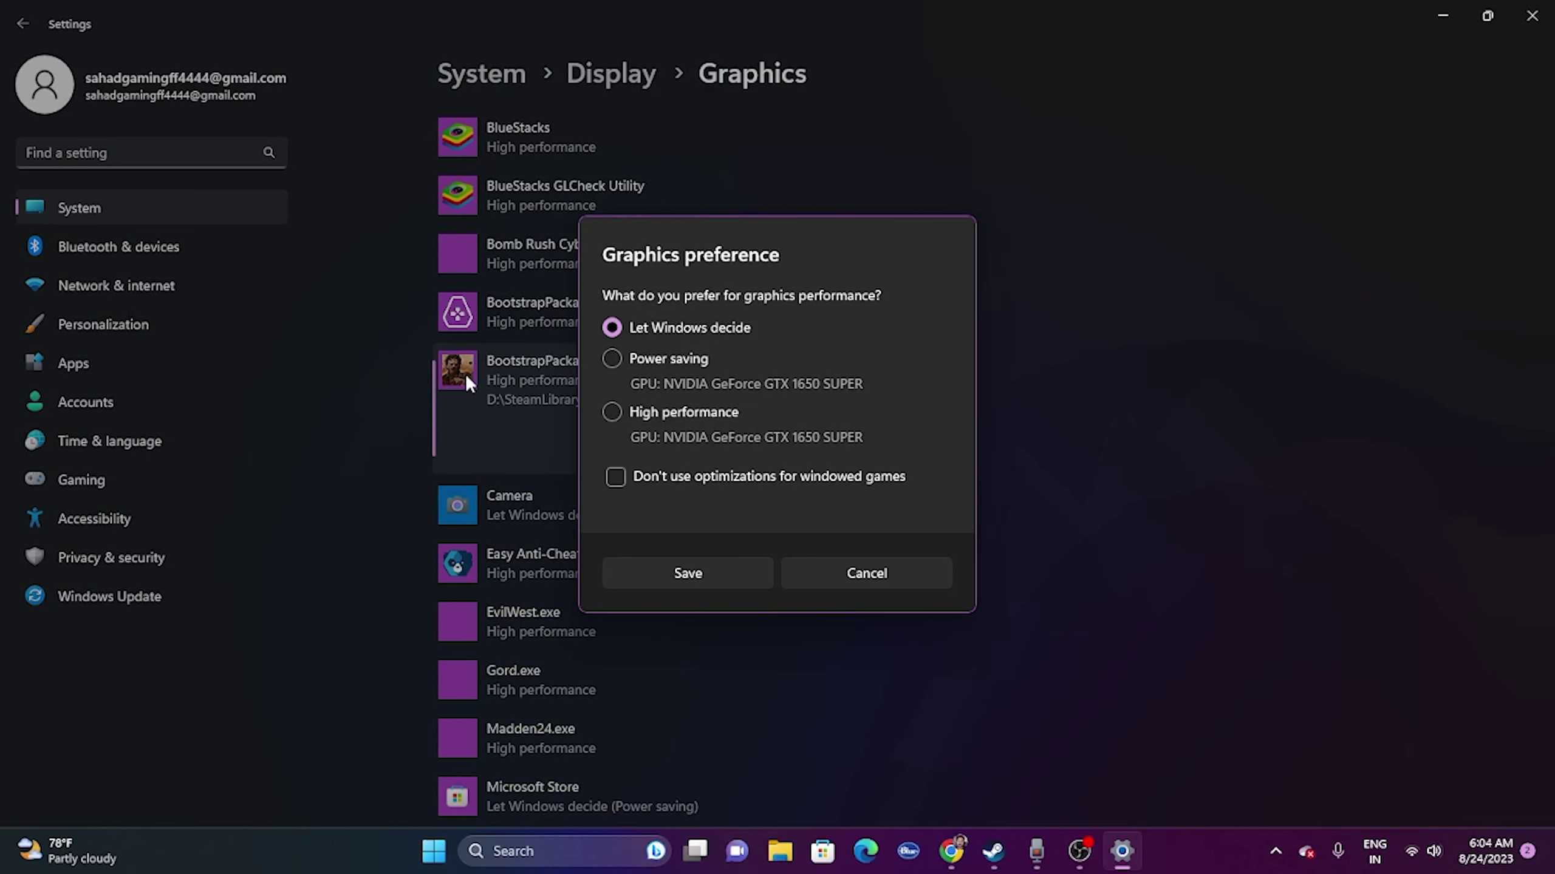
{"action": "left_click", "coordinate": [918, 585]}
{"action": "left_click", "coordinate": [720, 456]}
{"action": "left_click", "coordinate": [612, 327]}
{"action": "left_click", "coordinate": [615, 424]}
{"action": "left_click", "coordinate": [681, 559]}
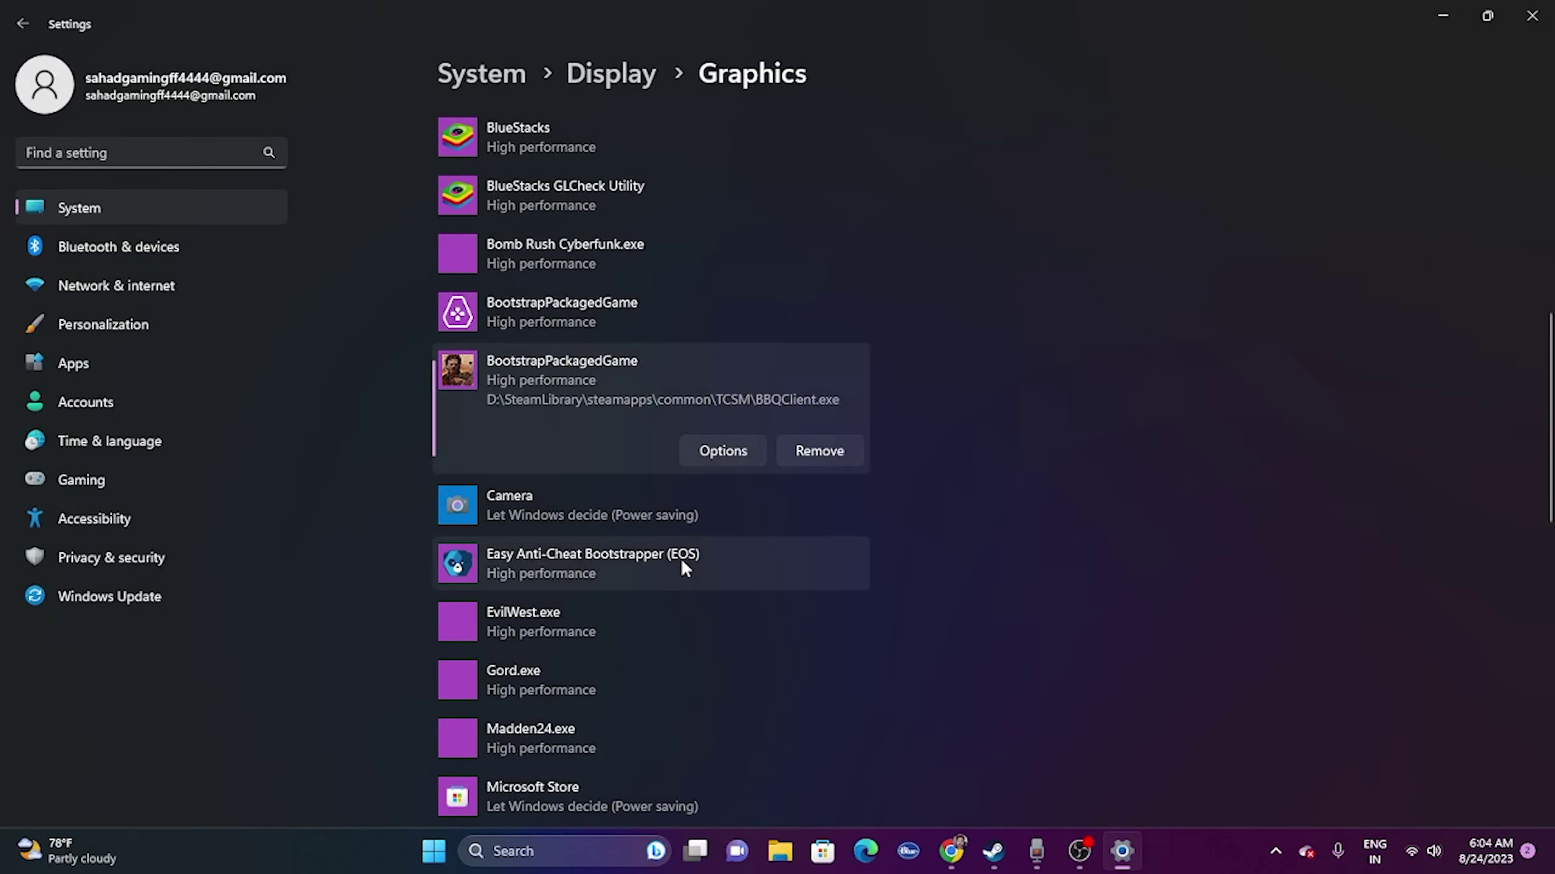
{"action": "left_click", "coordinate": [1532, 15]}
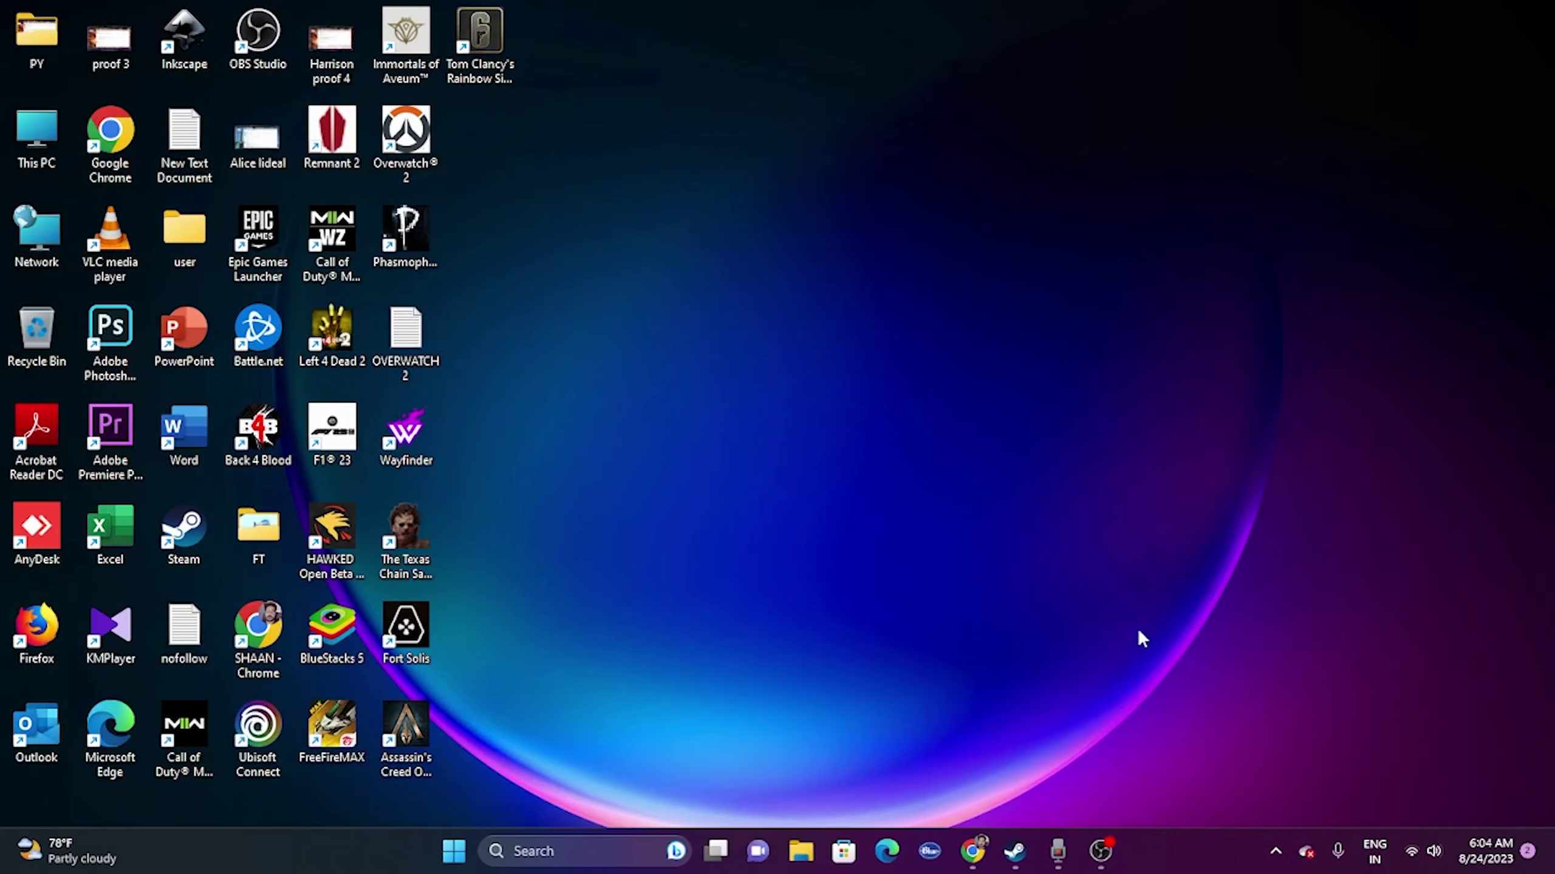
Switch to Steam and open The Texas Chain Saw Massacre's installation folder from its properties in a maximized window
{"action": "left_click", "coordinate": [1014, 850]}
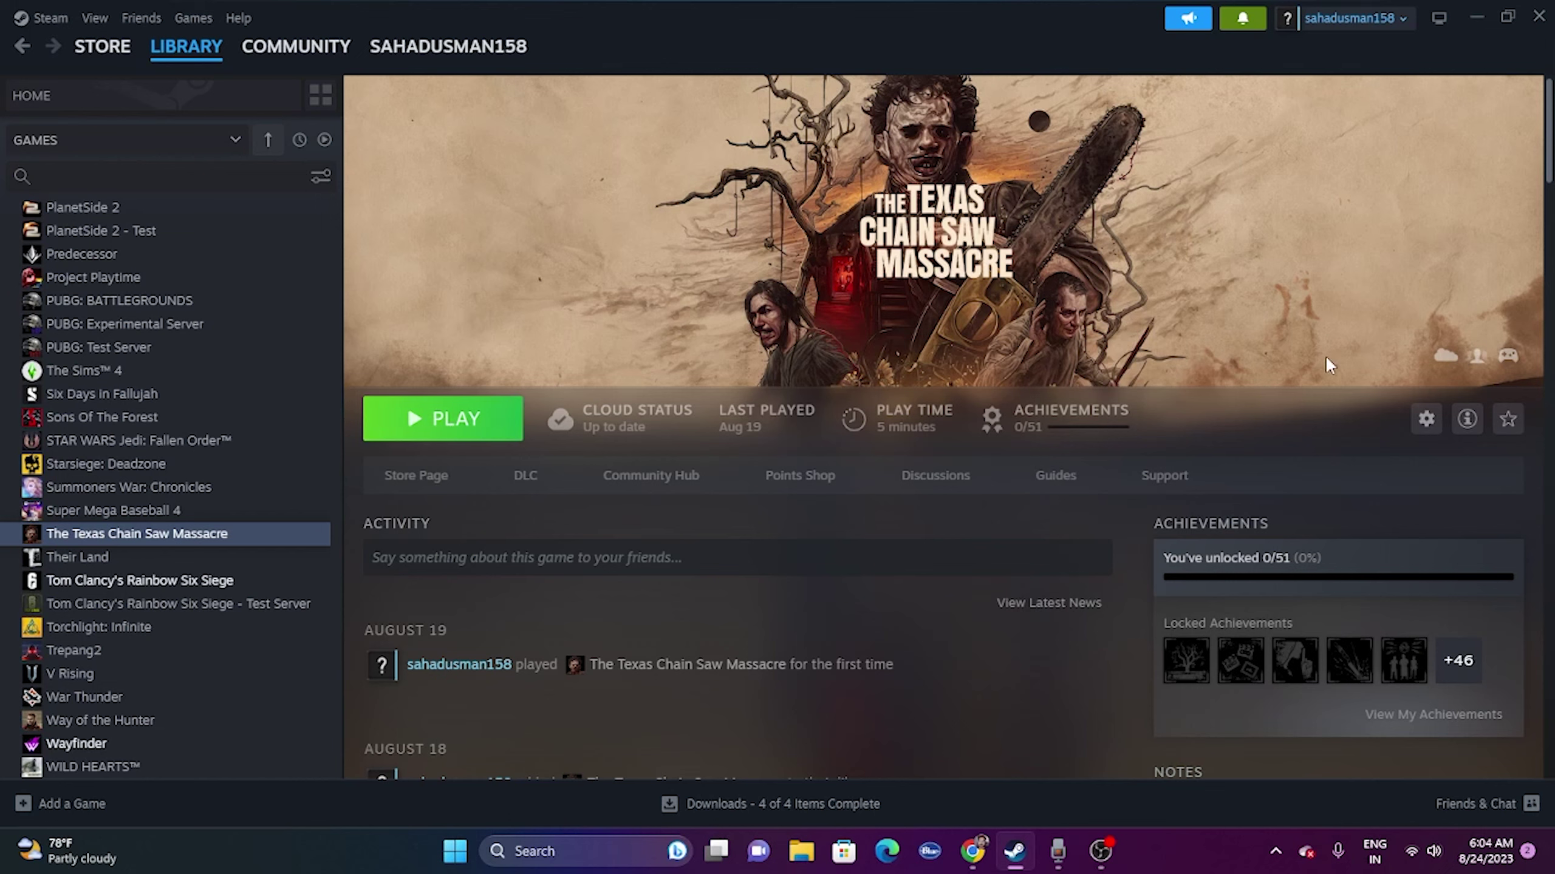
{"action": "mouse_move", "coordinate": [612, 419]}
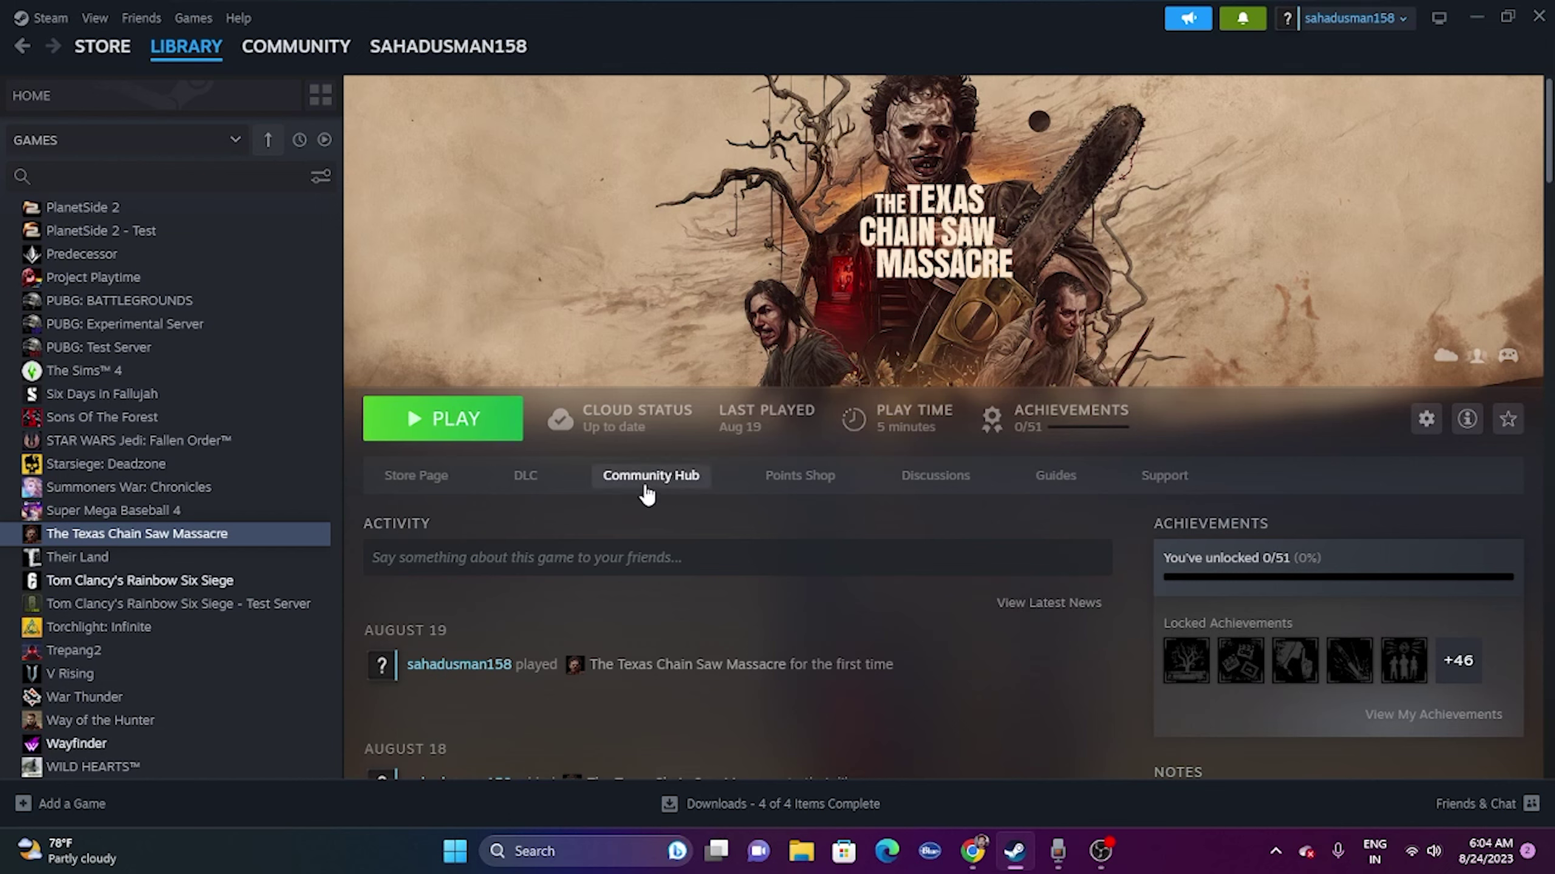
{"action": "right_click", "coordinate": [181, 536]}
{"action": "left_click", "coordinate": [221, 678]}
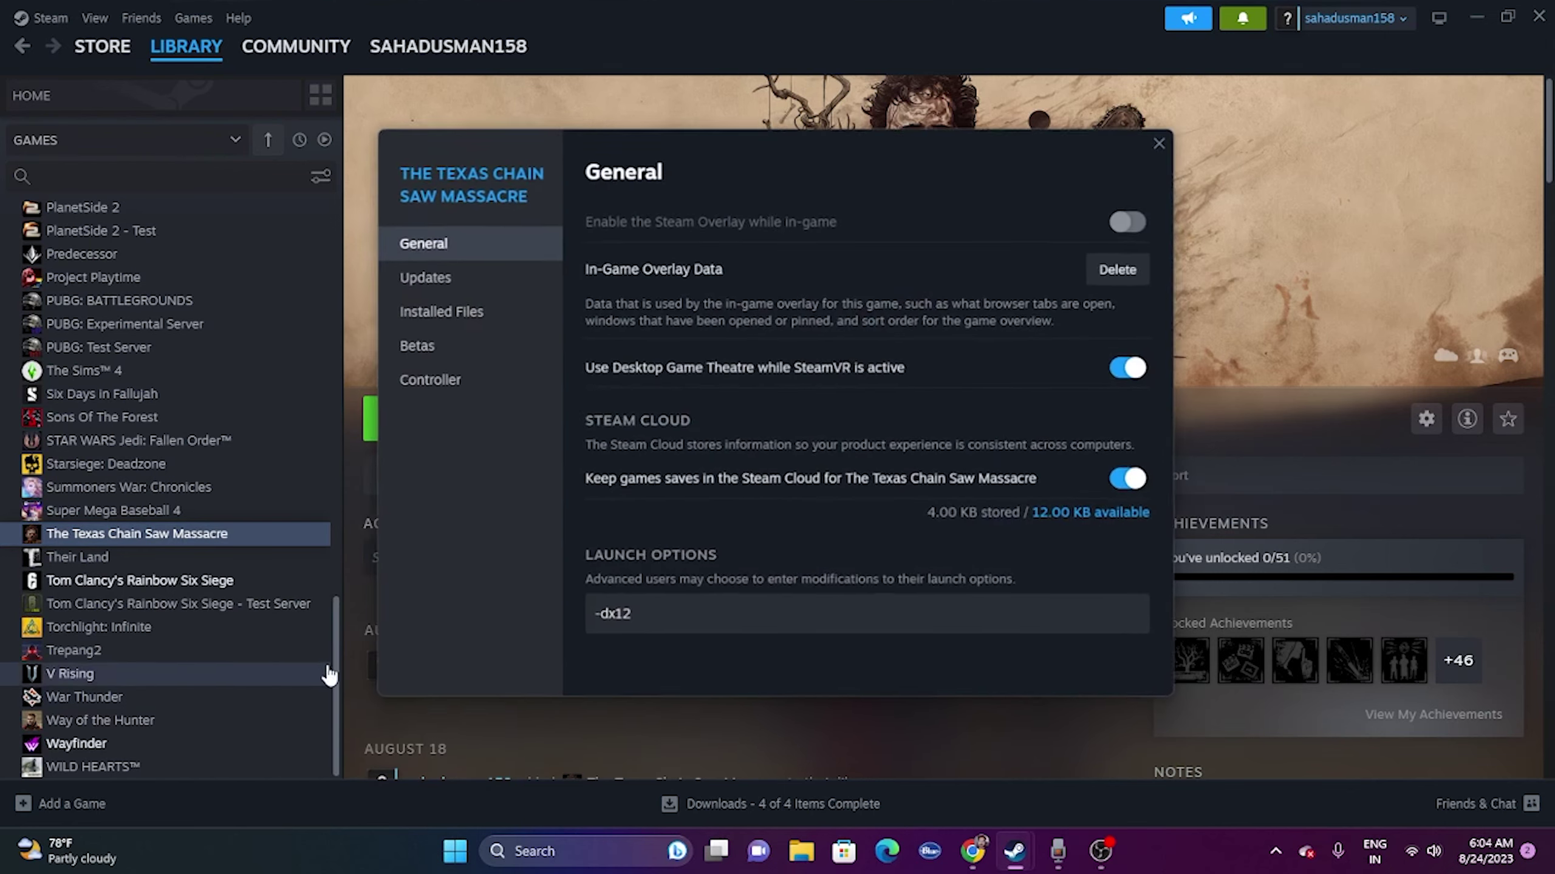
{"action": "left_click", "coordinate": [462, 312]}
{"action": "left_click", "coordinate": [1120, 216]}
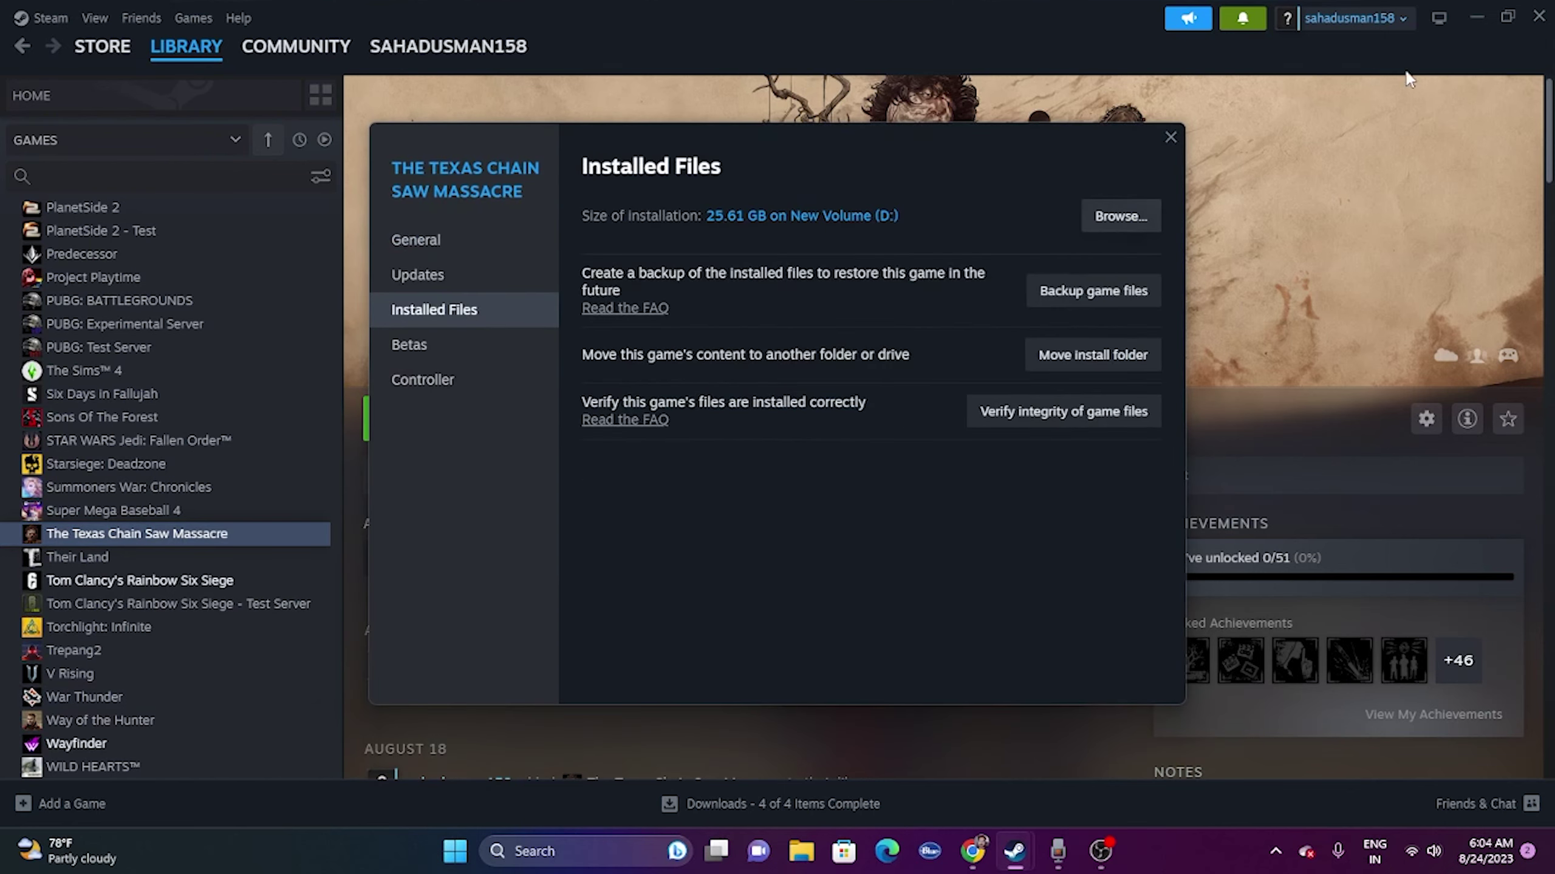
{"action": "left_click", "coordinate": [1480, 16]}
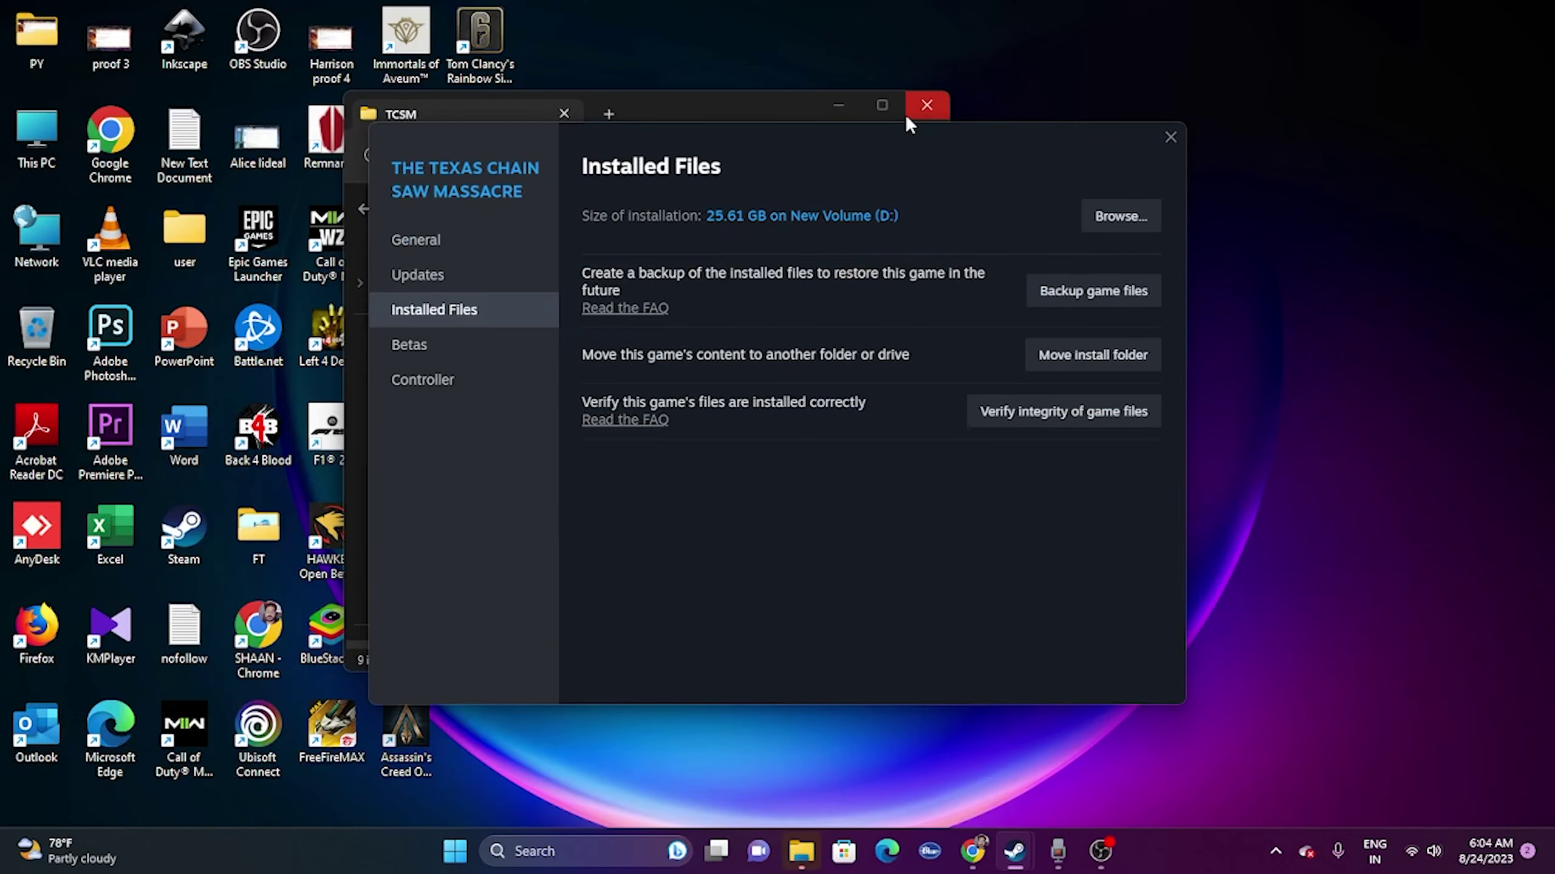
{"action": "left_click", "coordinate": [890, 104]}
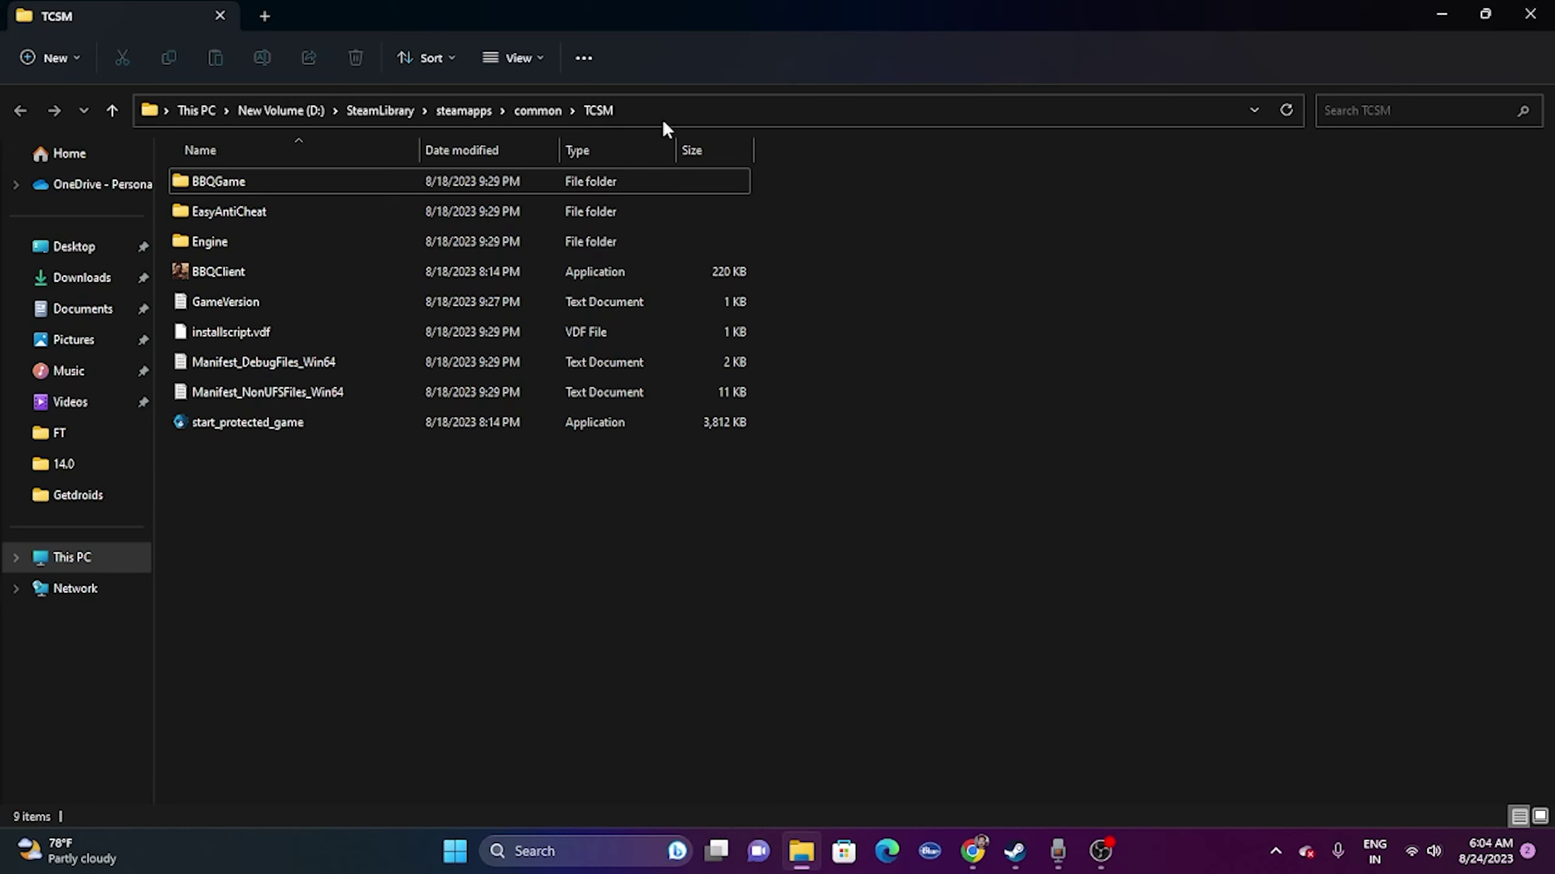
Open the compatibility settings of the BBQClient application in the TCSM folder
{"action": "left_click", "coordinate": [233, 272]}
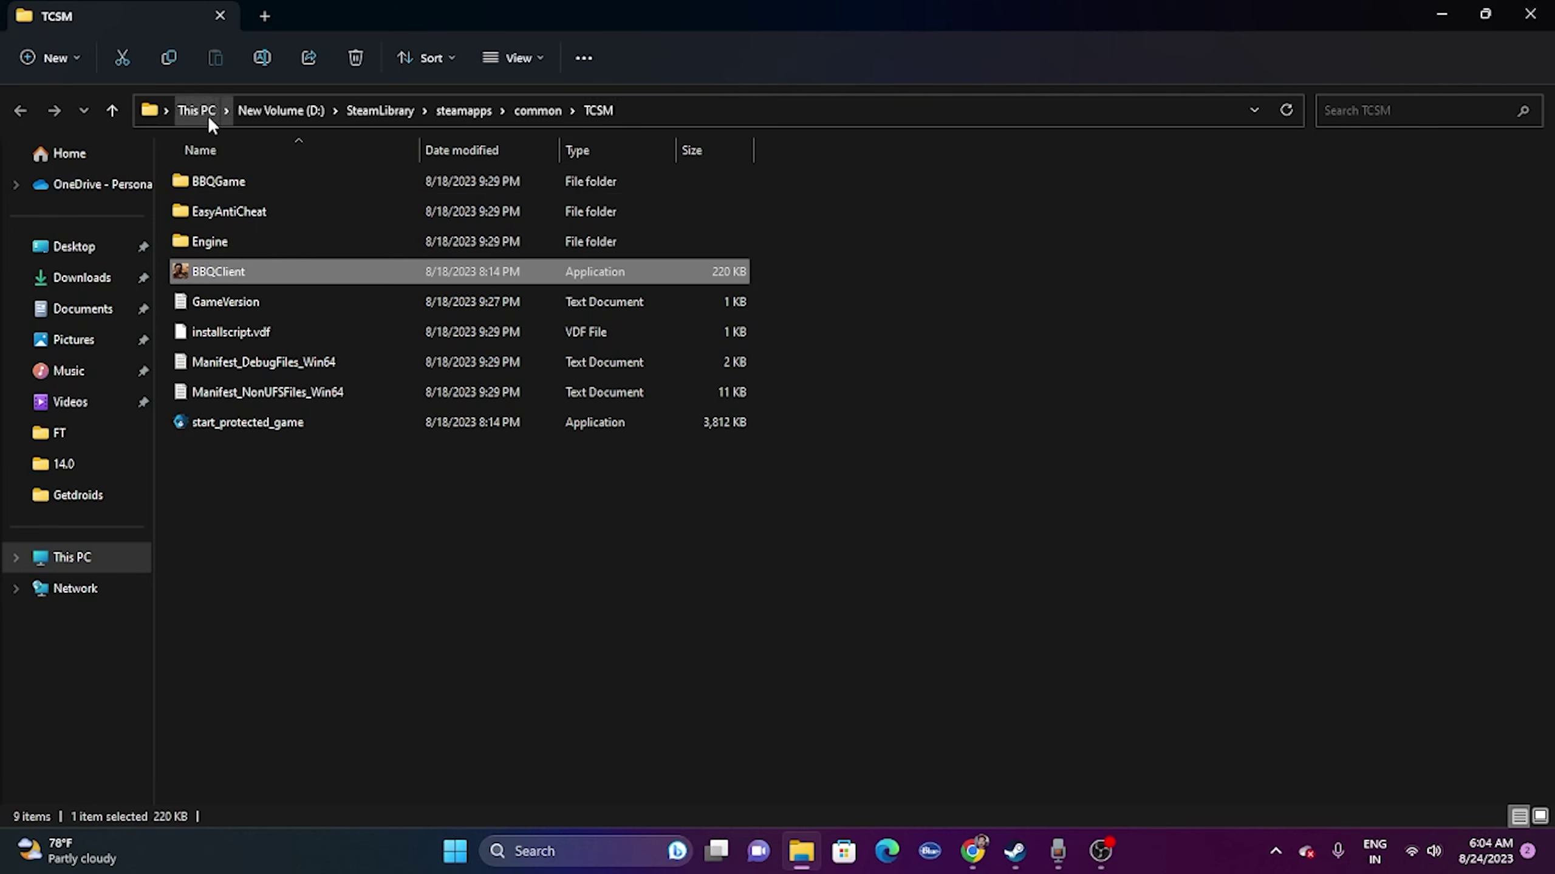
{"action": "right_click", "coordinate": [259, 274]}
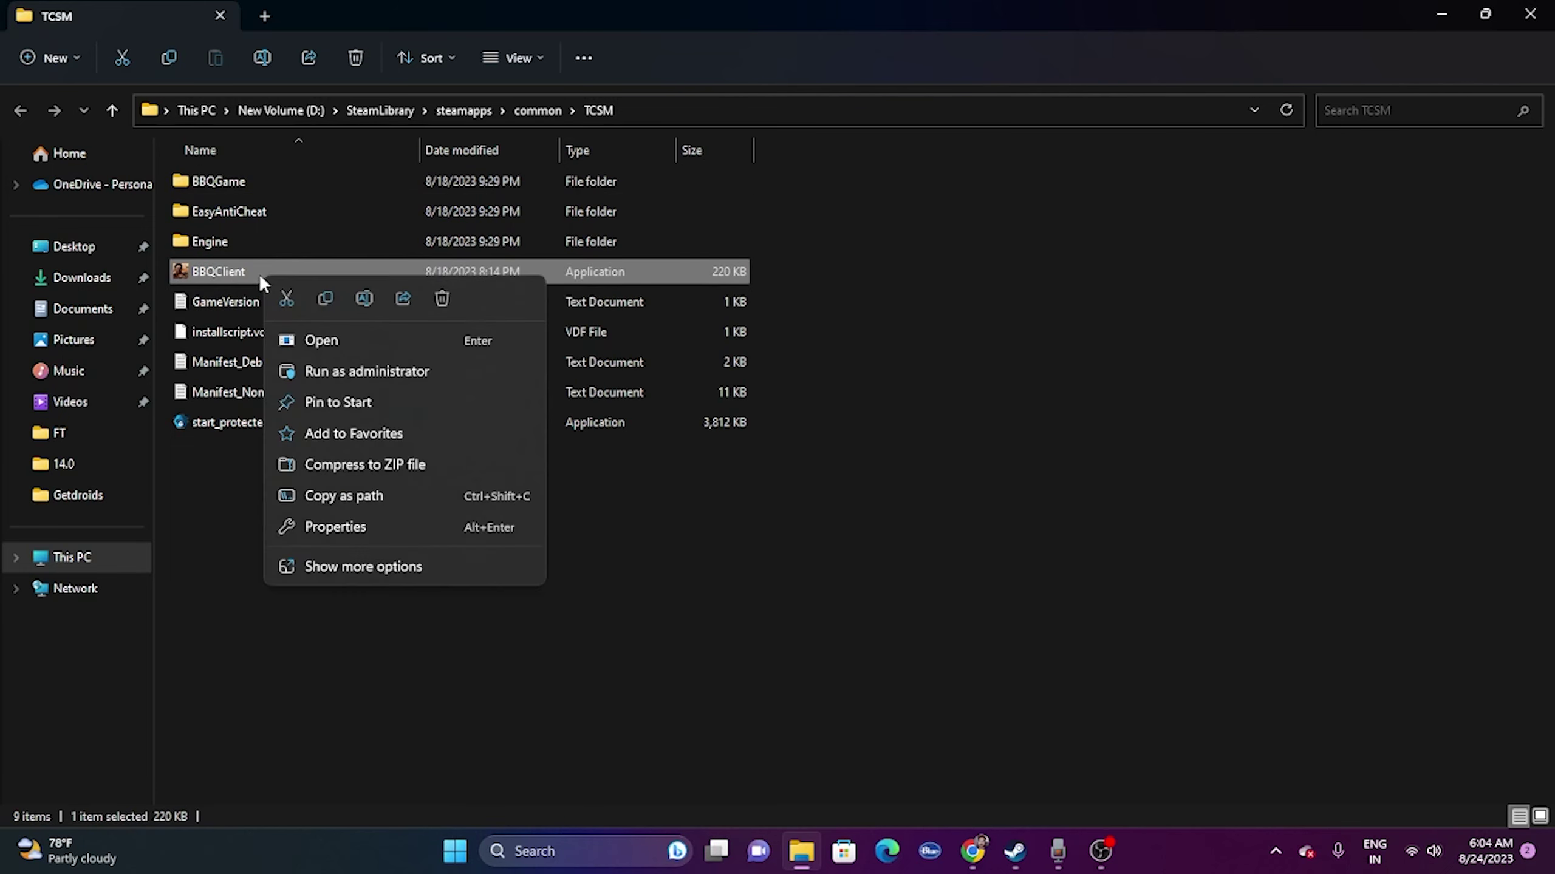
{"action": "left_click", "coordinate": [329, 570]}
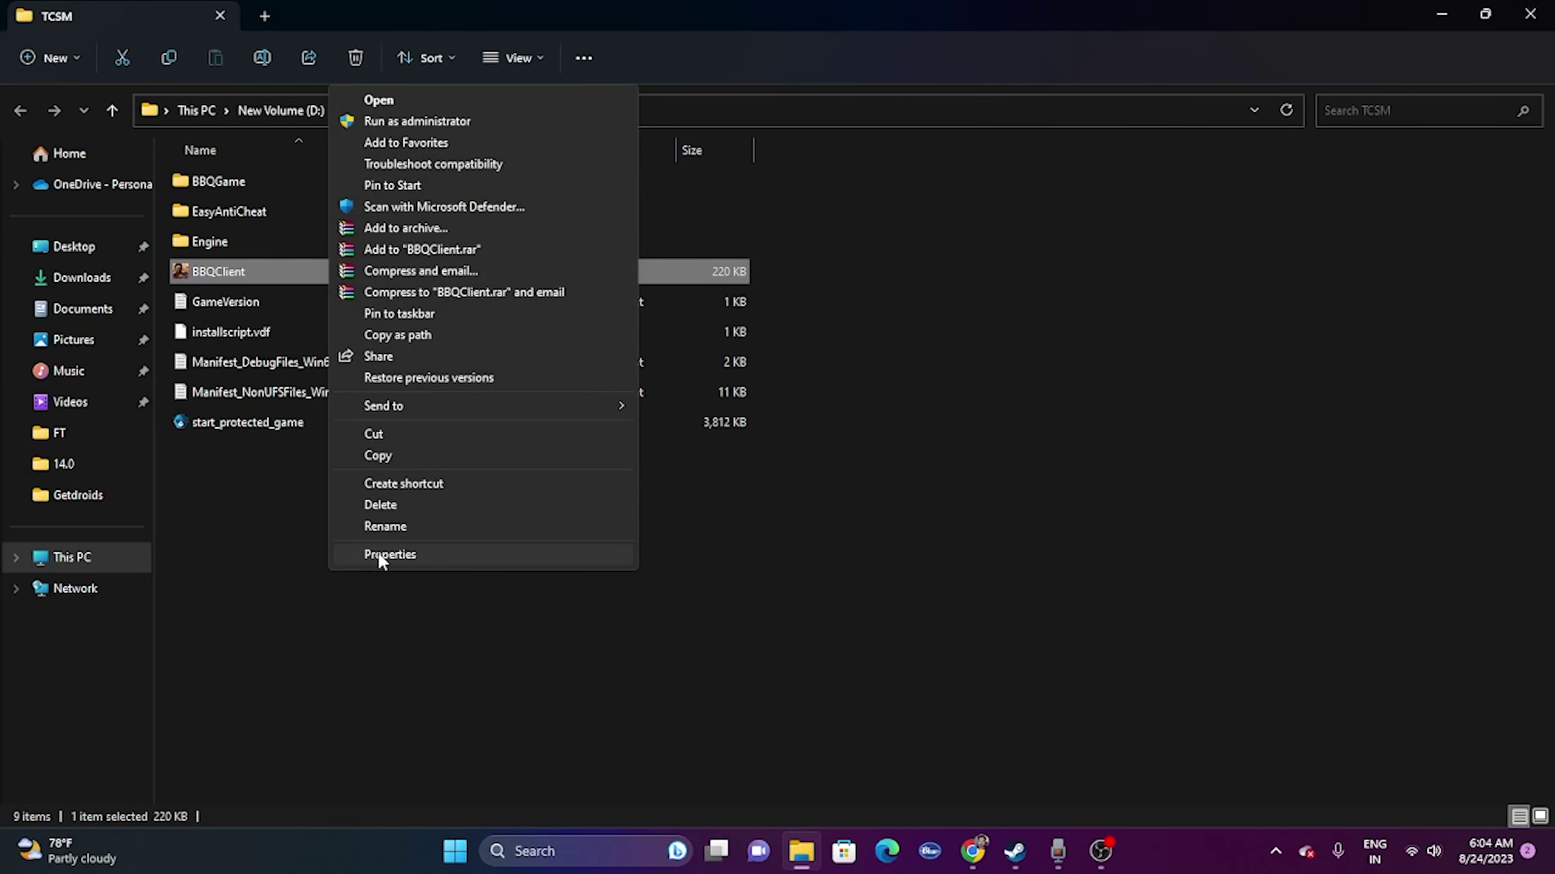
{"action": "left_click", "coordinate": [378, 552]}
{"action": "left_click", "coordinate": [446, 334]}
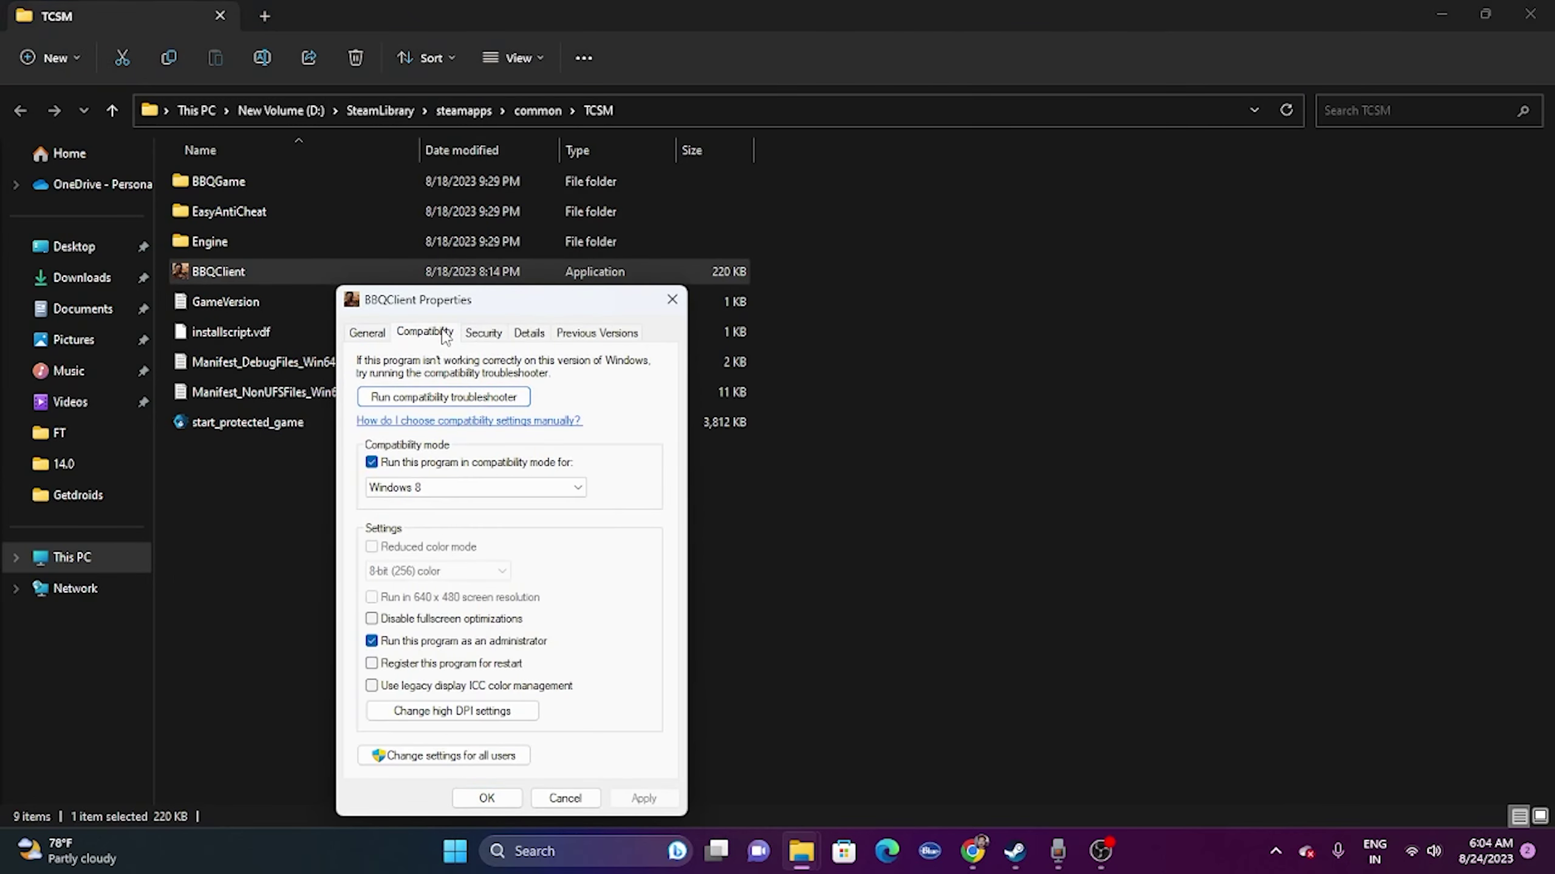
Apply Windows 8 compatibility mode to BBQClient, and close the game folder and the Steam properties window
{"action": "left_click", "coordinate": [372, 464]}
{"action": "left_click", "coordinate": [372, 463]}
{"action": "left_click", "coordinate": [477, 487]}
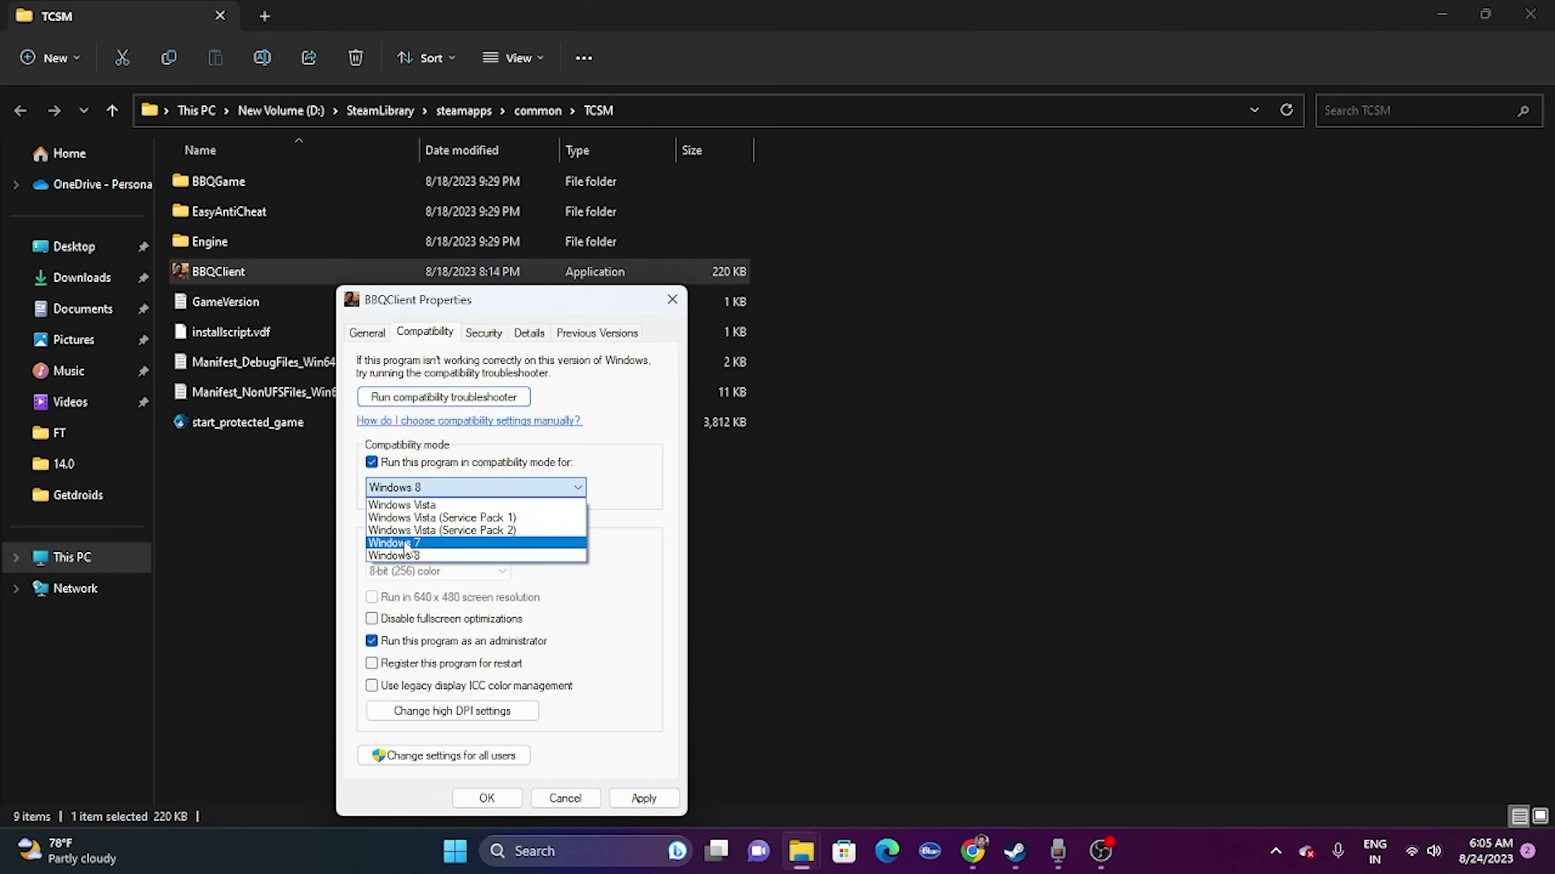
{"action": "left_click", "coordinate": [624, 618]}
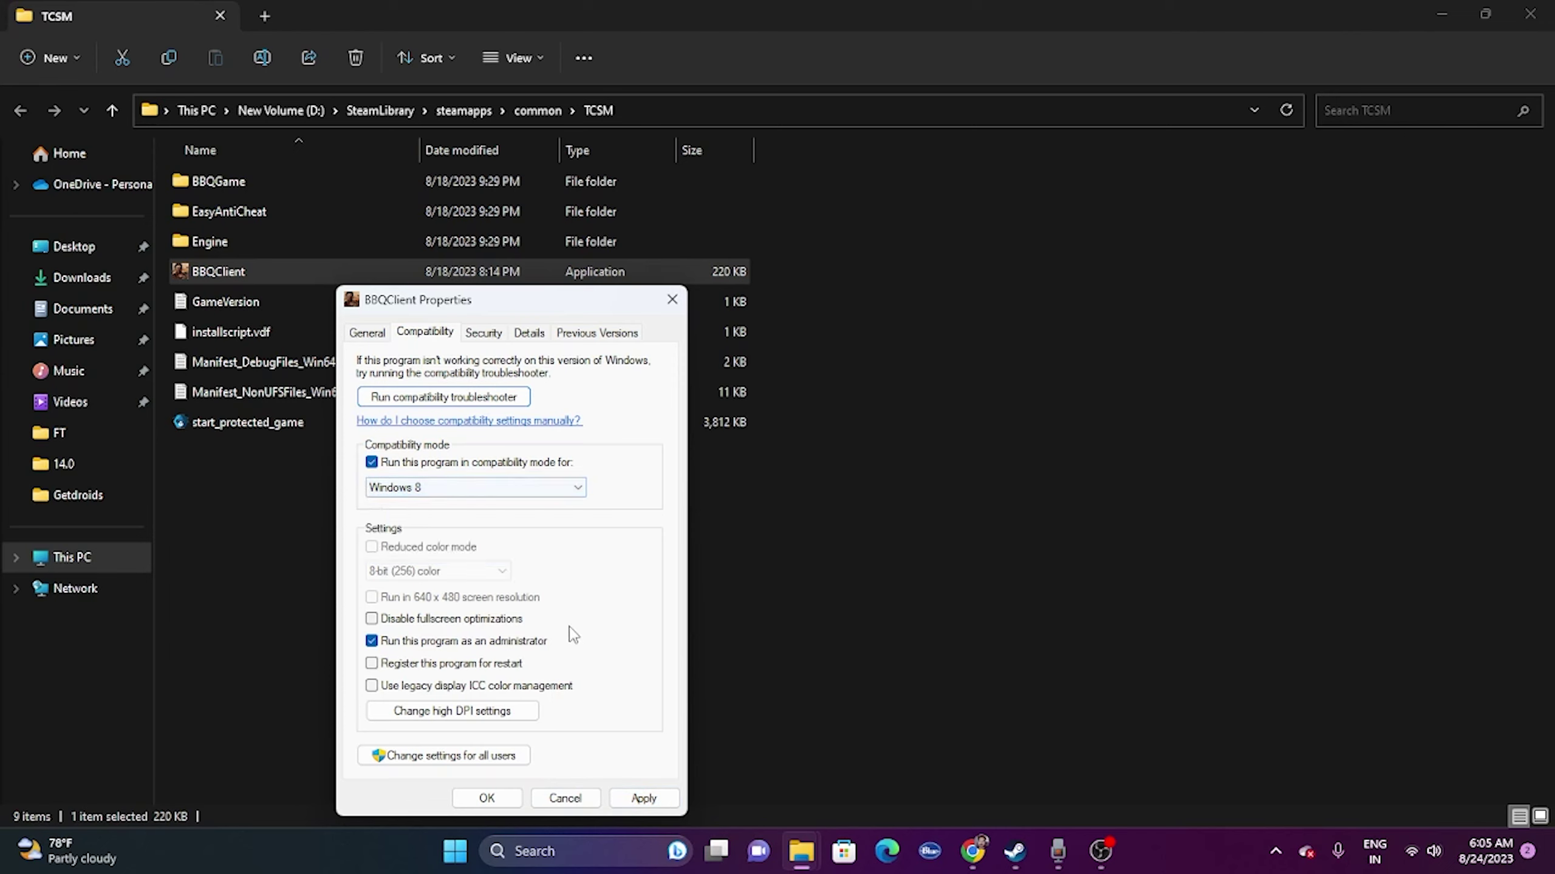
{"action": "left_click", "coordinate": [644, 798]}
{"action": "left_click", "coordinate": [487, 798]}
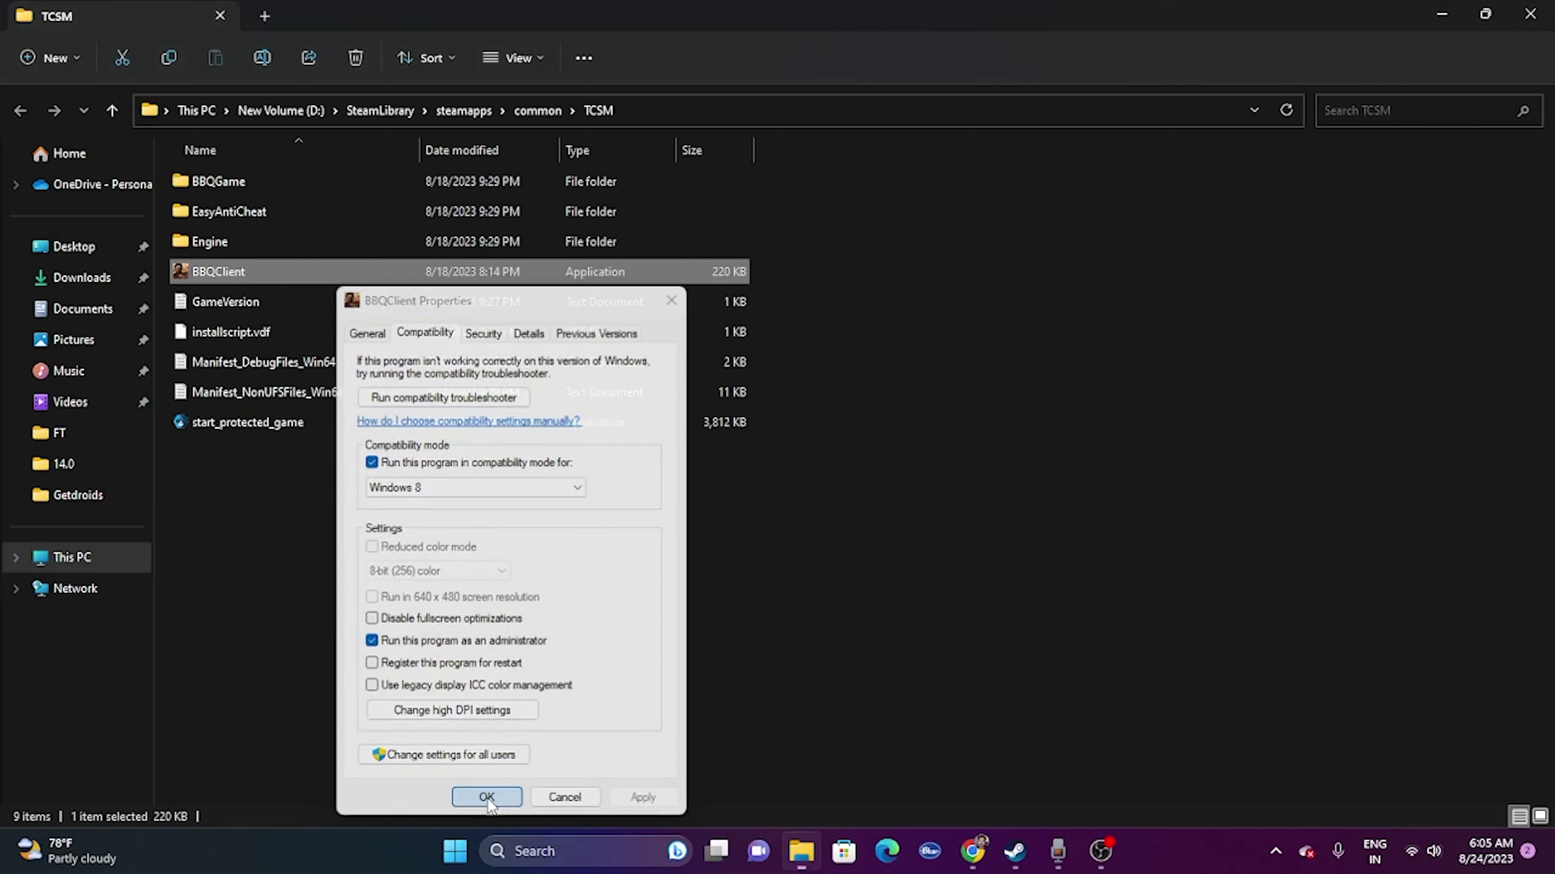
{"action": "left_click", "coordinate": [1530, 13]}
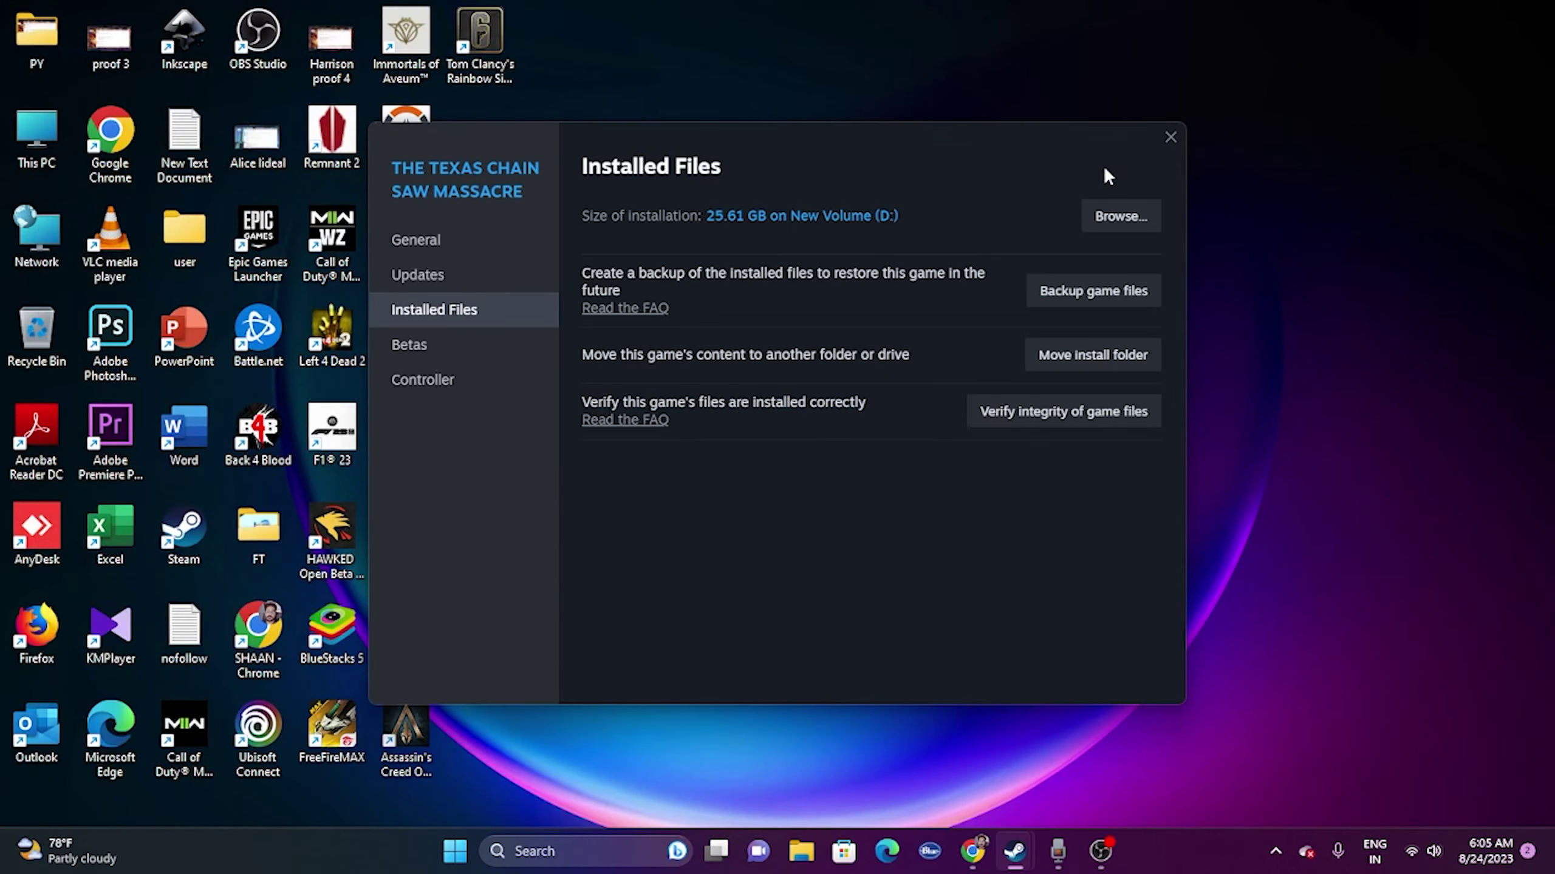
{"action": "left_click", "coordinate": [1170, 136]}
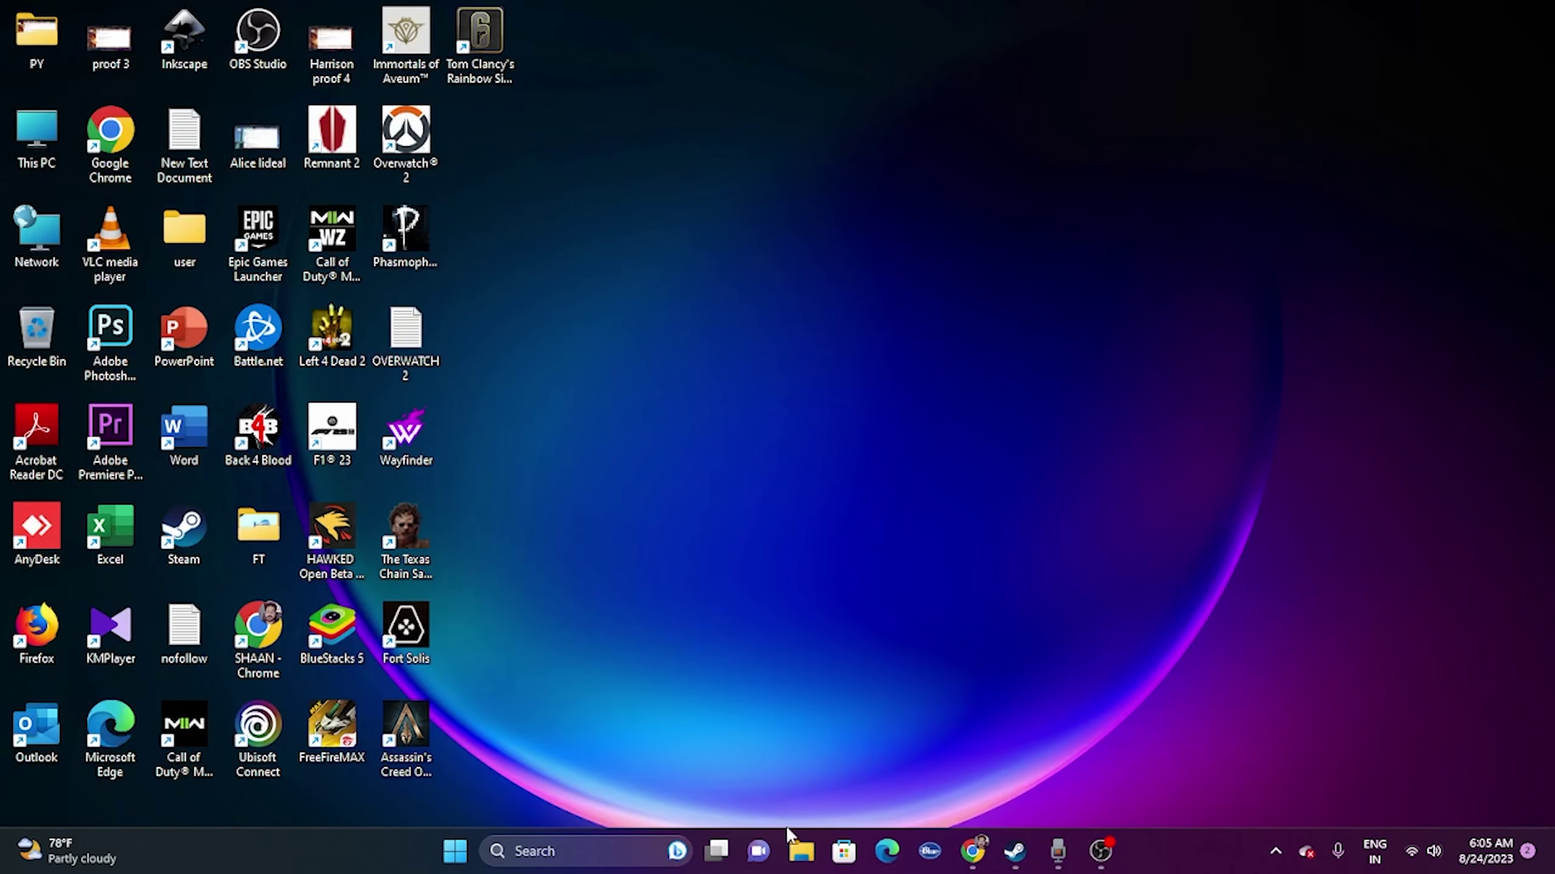
Open File Explorer and browse to the TCSM folder under D:\SteamLibrary\steamapps\common
{"action": "left_click", "coordinate": [801, 852]}
{"action": "left_click", "coordinate": [103, 552]}
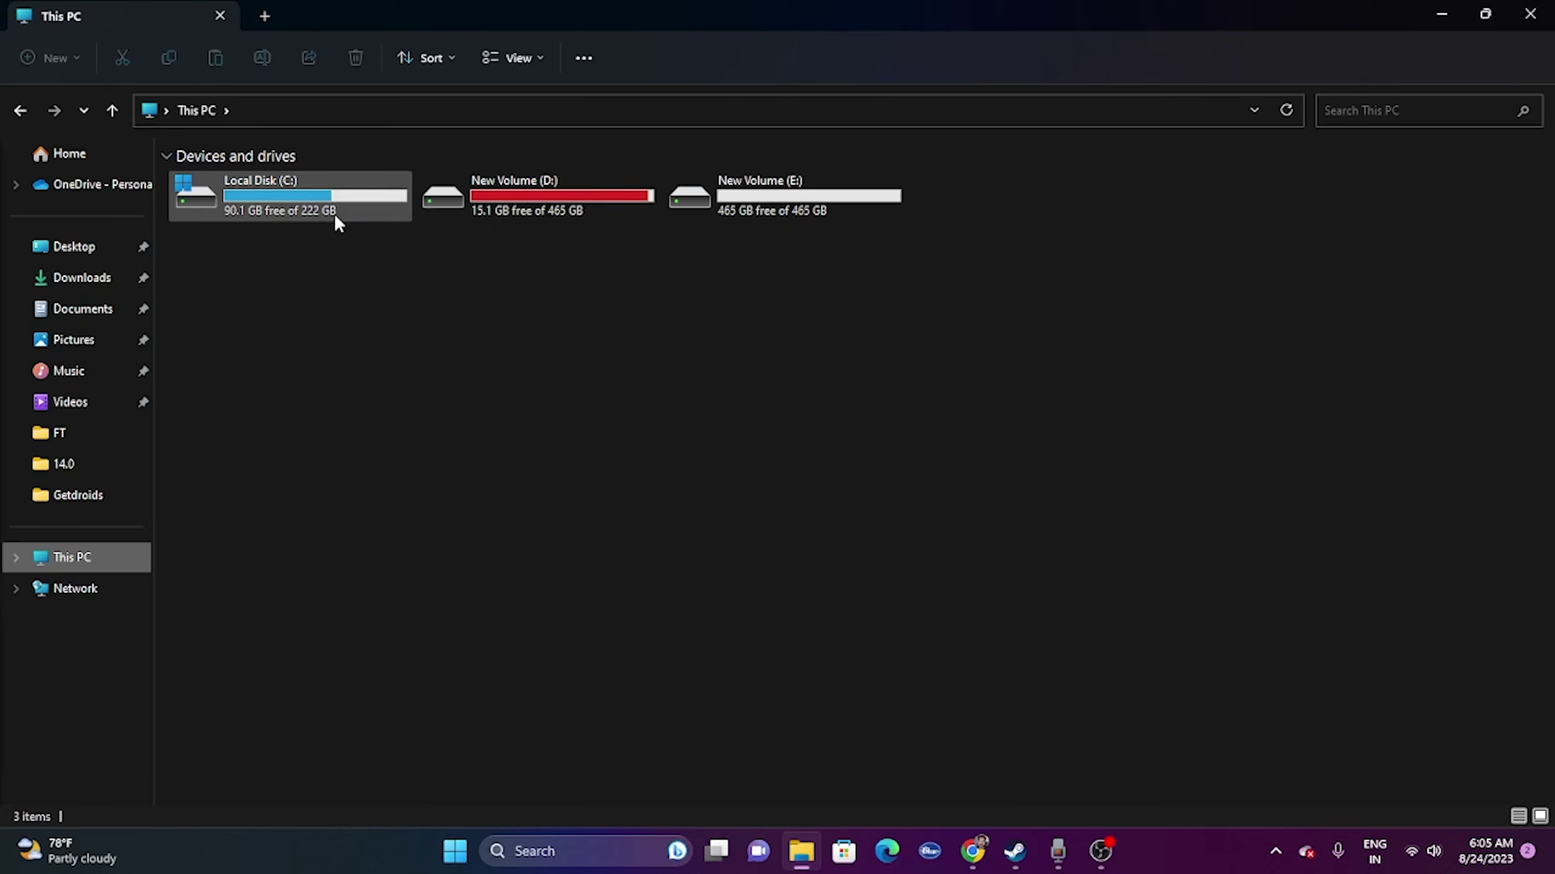
{"action": "double_click", "coordinate": [545, 193]}
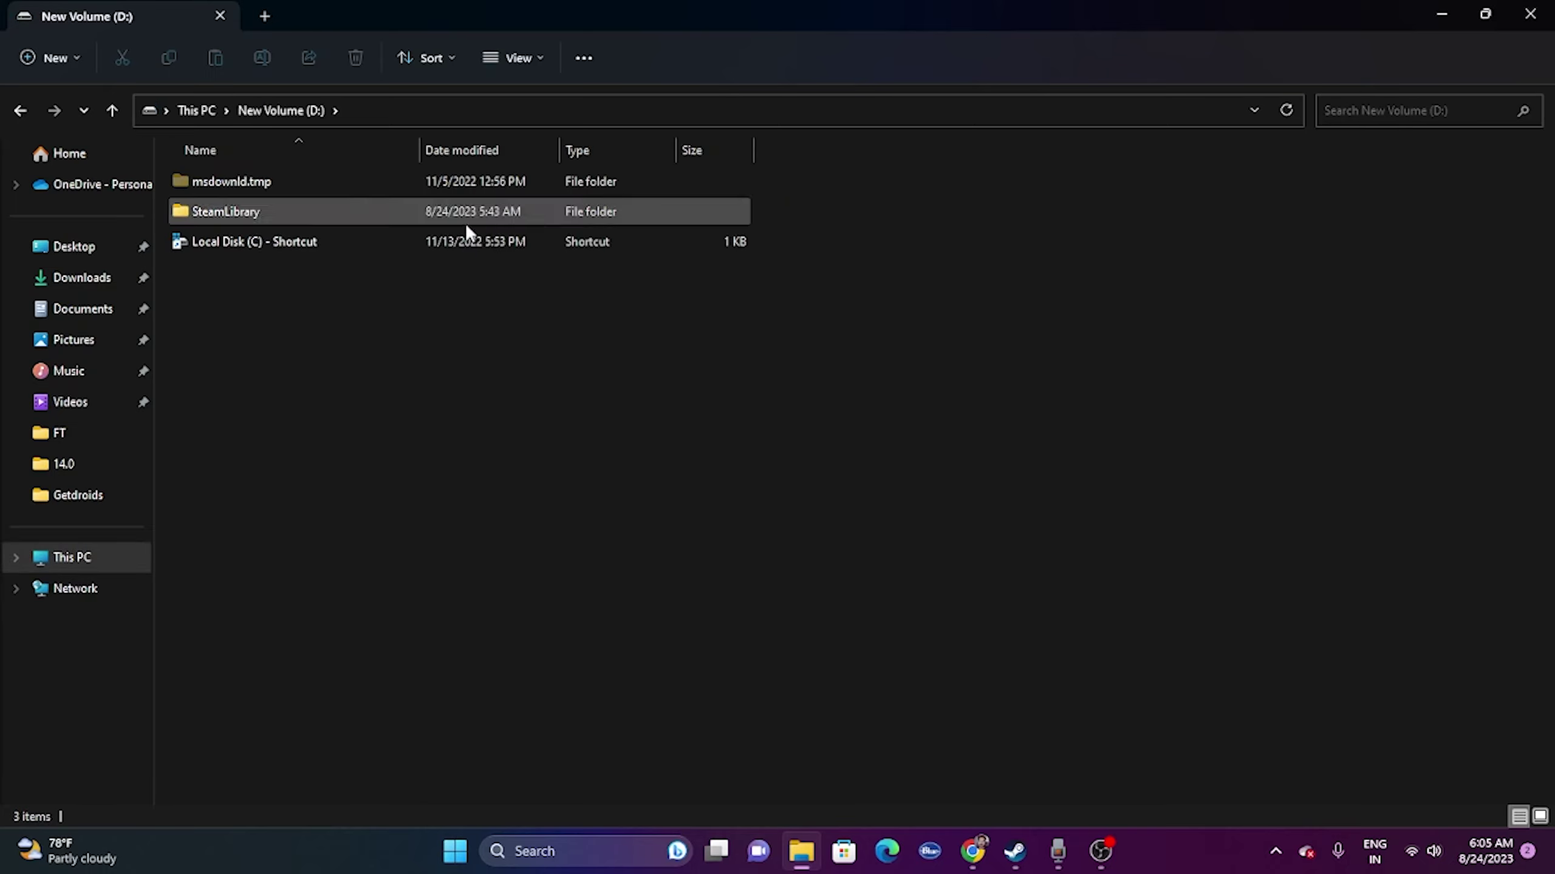
{"action": "double_click", "coordinate": [283, 224]}
{"action": "double_click", "coordinate": [223, 185]}
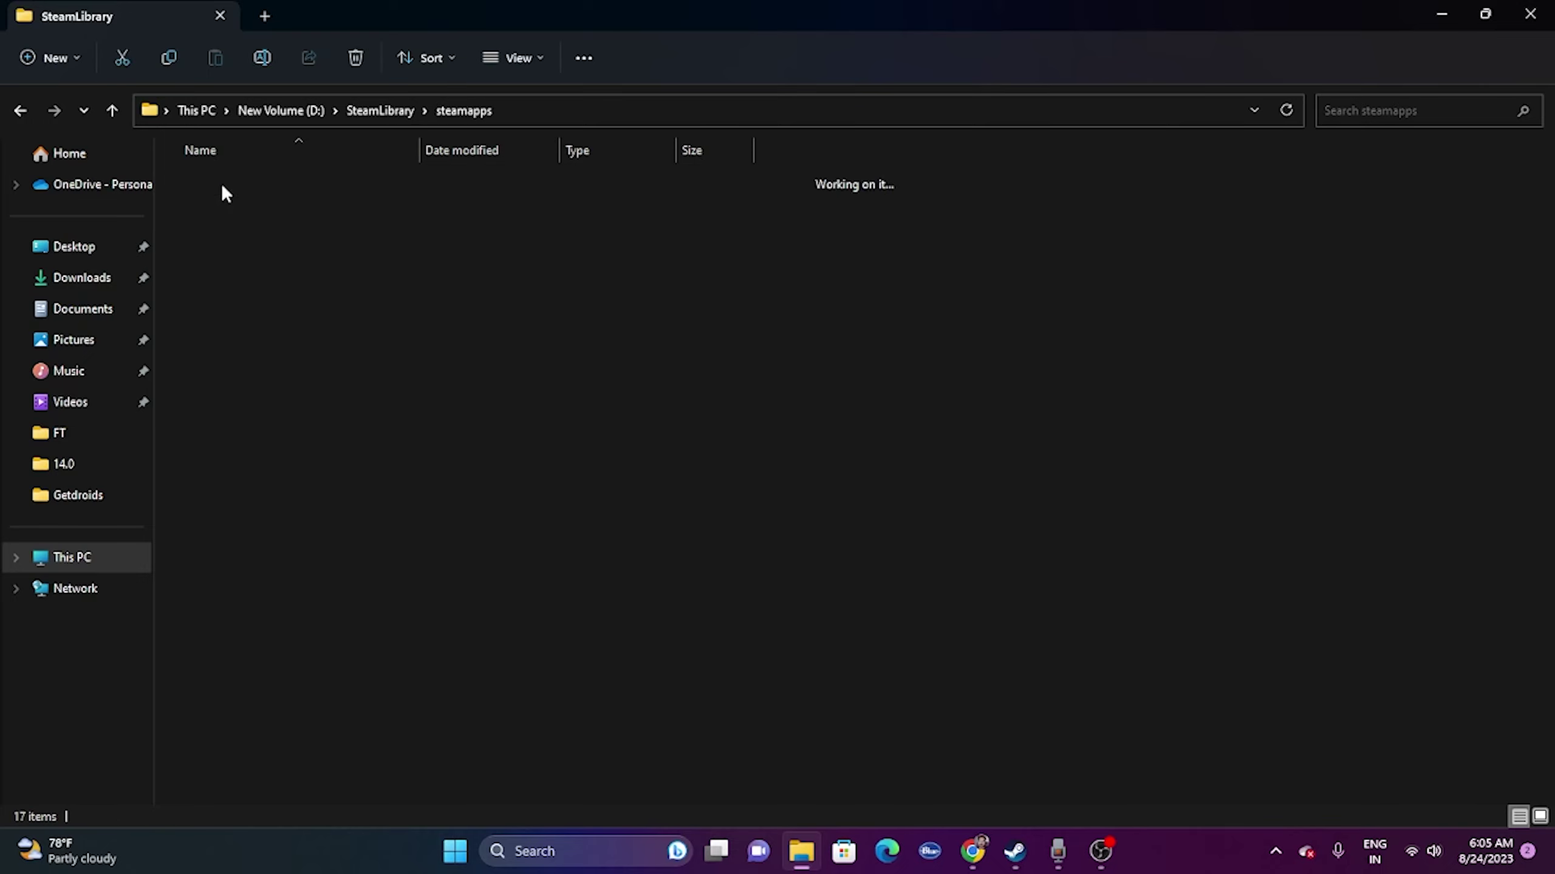
{"action": "double_click", "coordinate": [229, 187]}
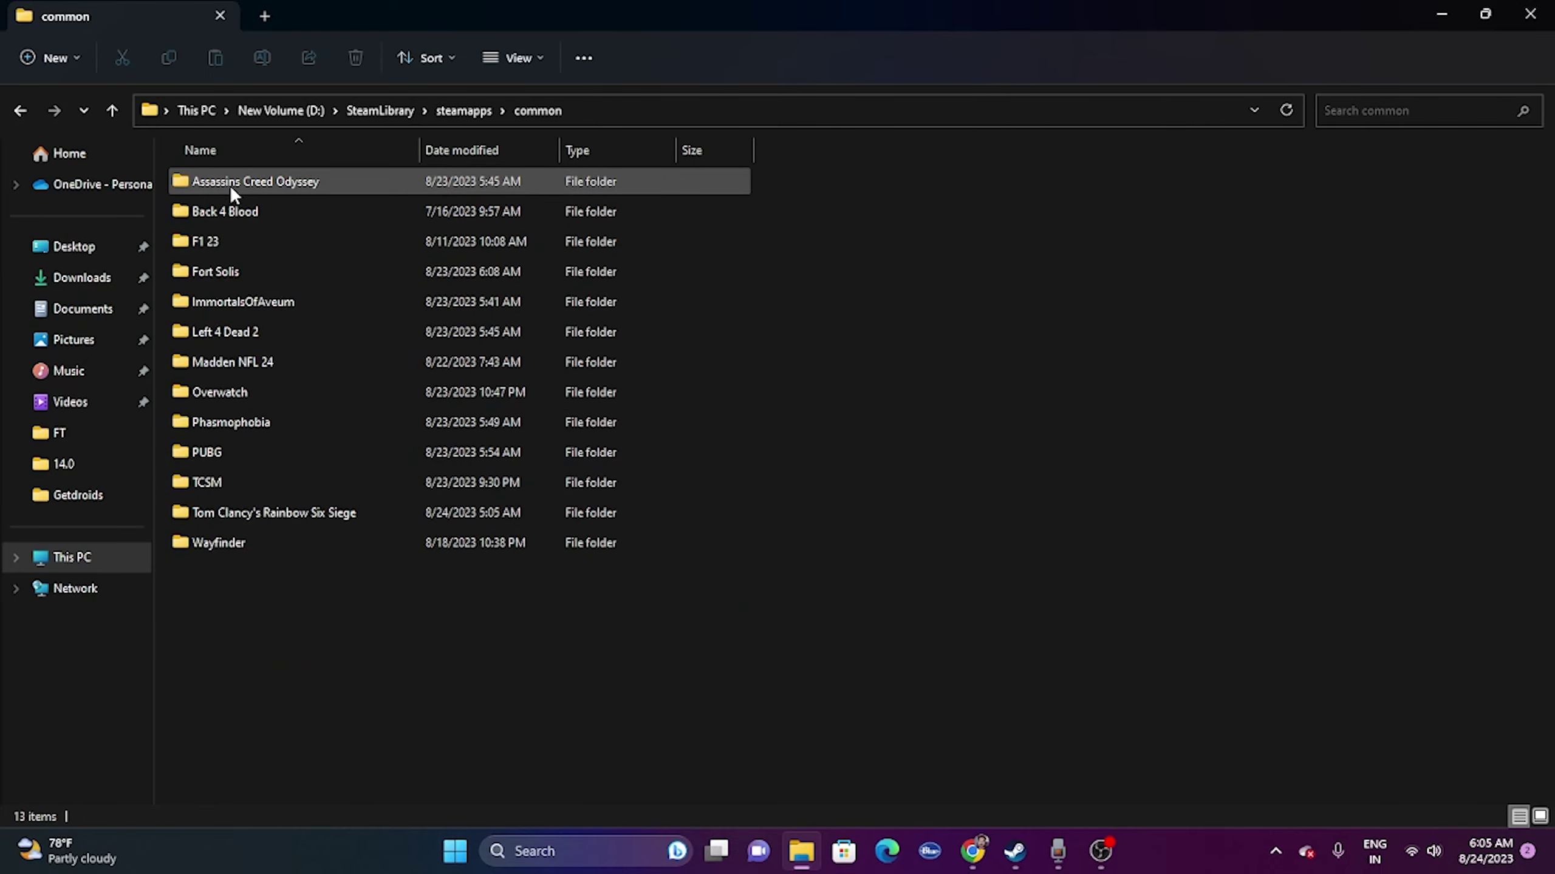
{"action": "double_click", "coordinate": [207, 482]}
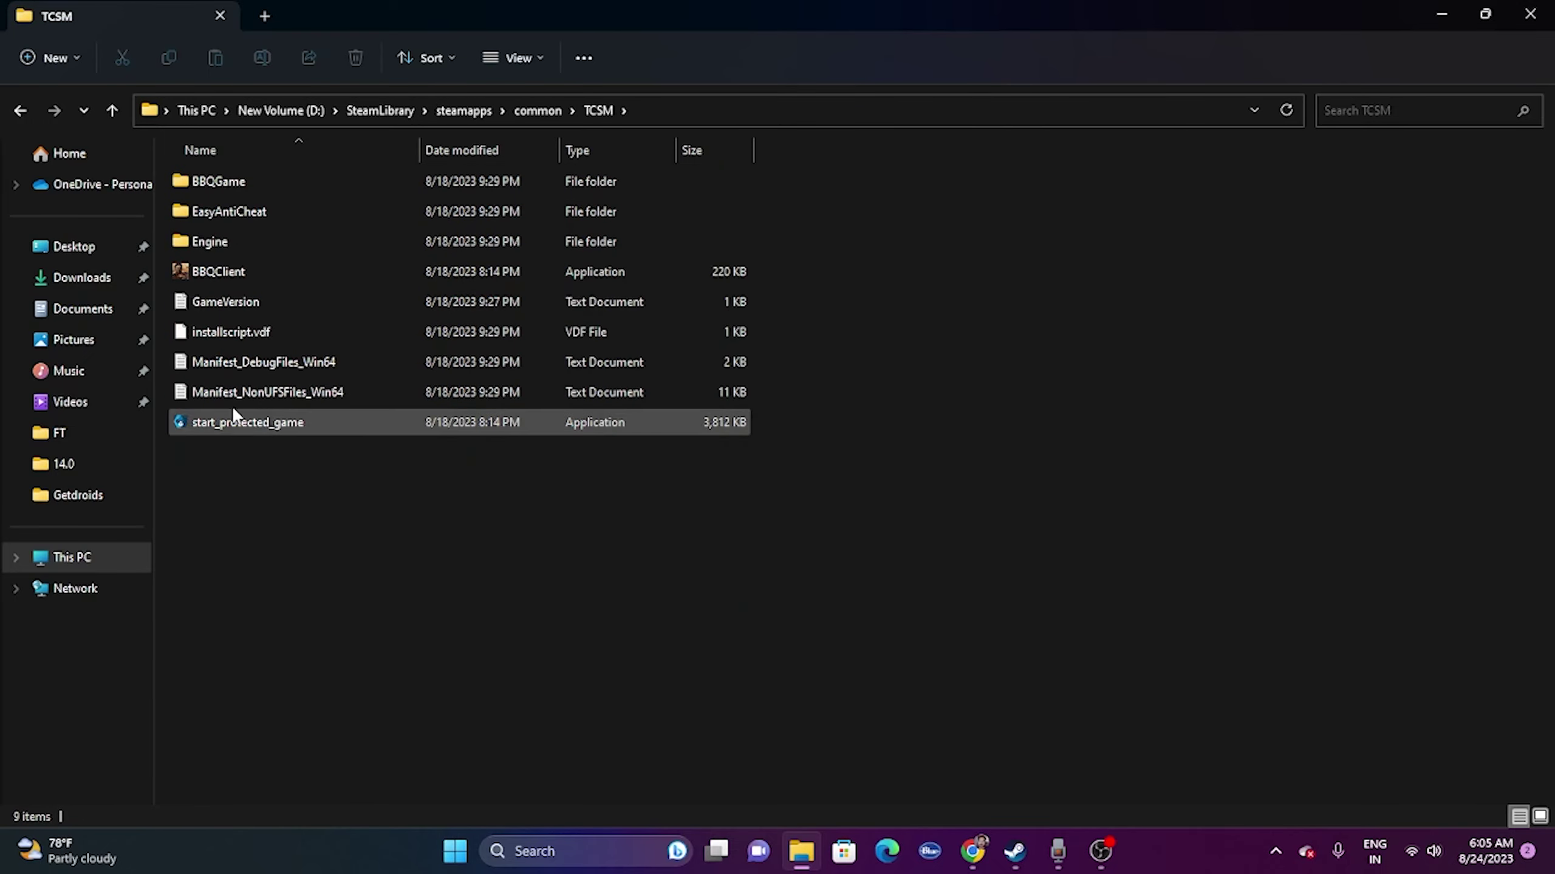
Review the compatibility settings of the BBQClient application in the TCSM folder, and close its properties and the folder window
{"action": "left_click", "coordinate": [193, 278]}
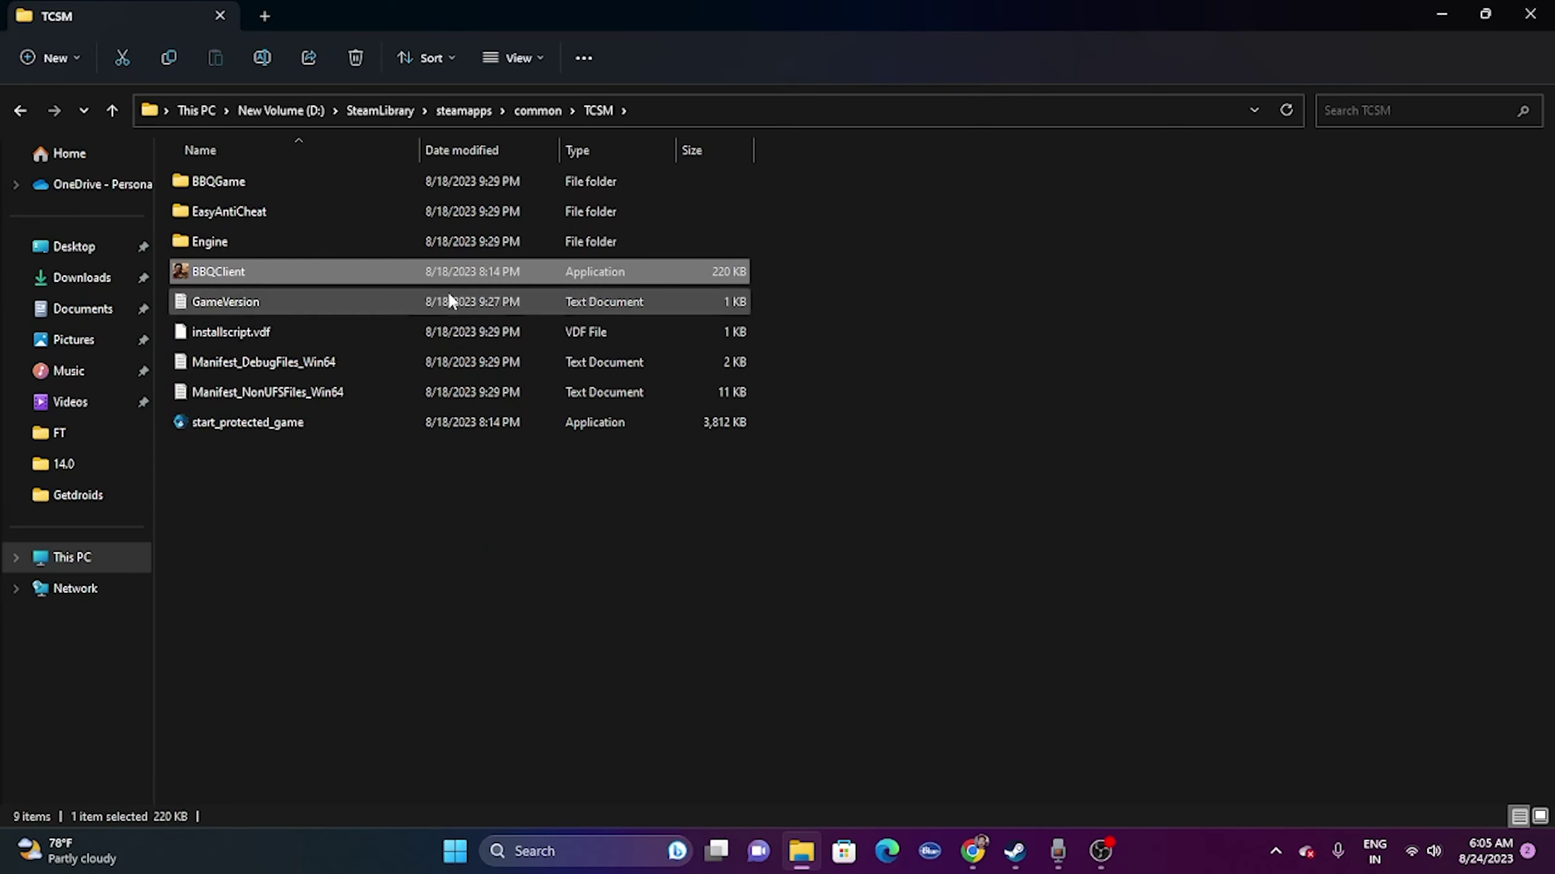
{"action": "right_click", "coordinate": [296, 277]}
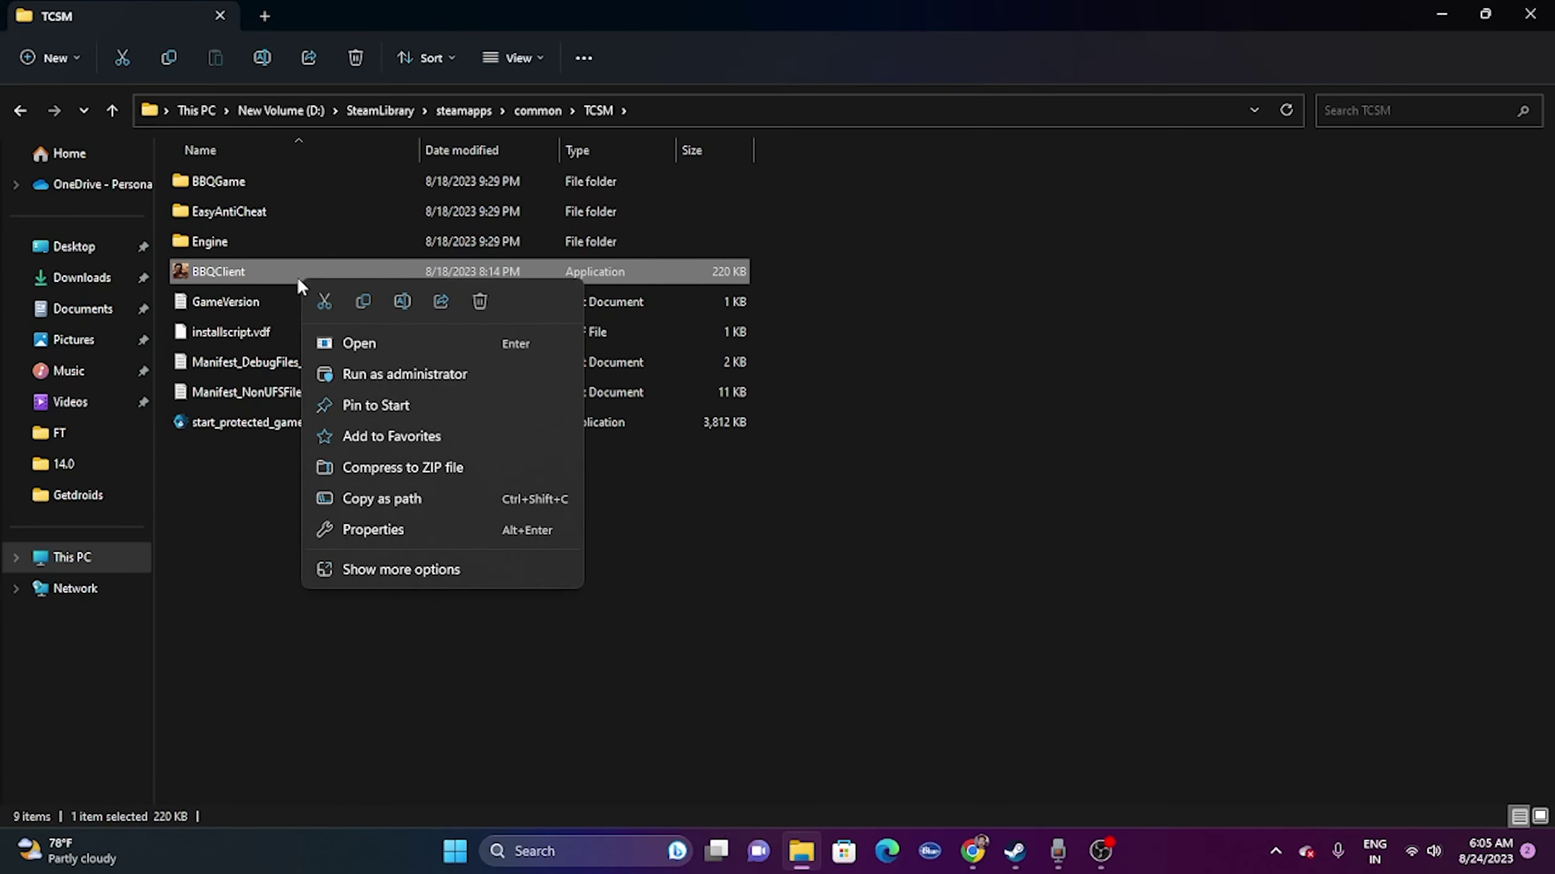
{"action": "left_click", "coordinate": [373, 562]}
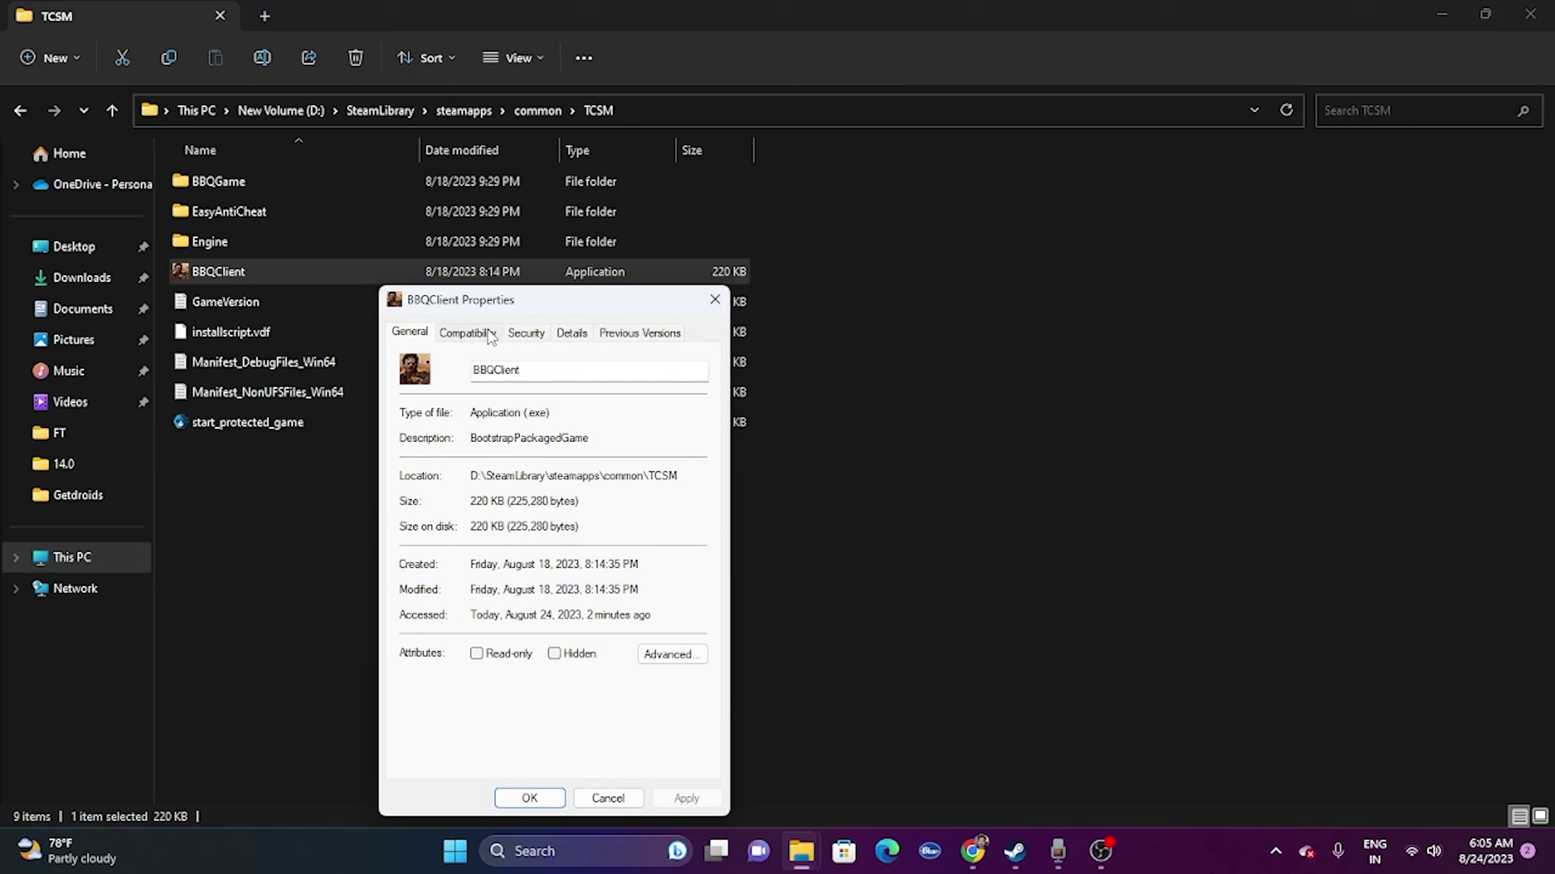
{"action": "left_click", "coordinate": [462, 334]}
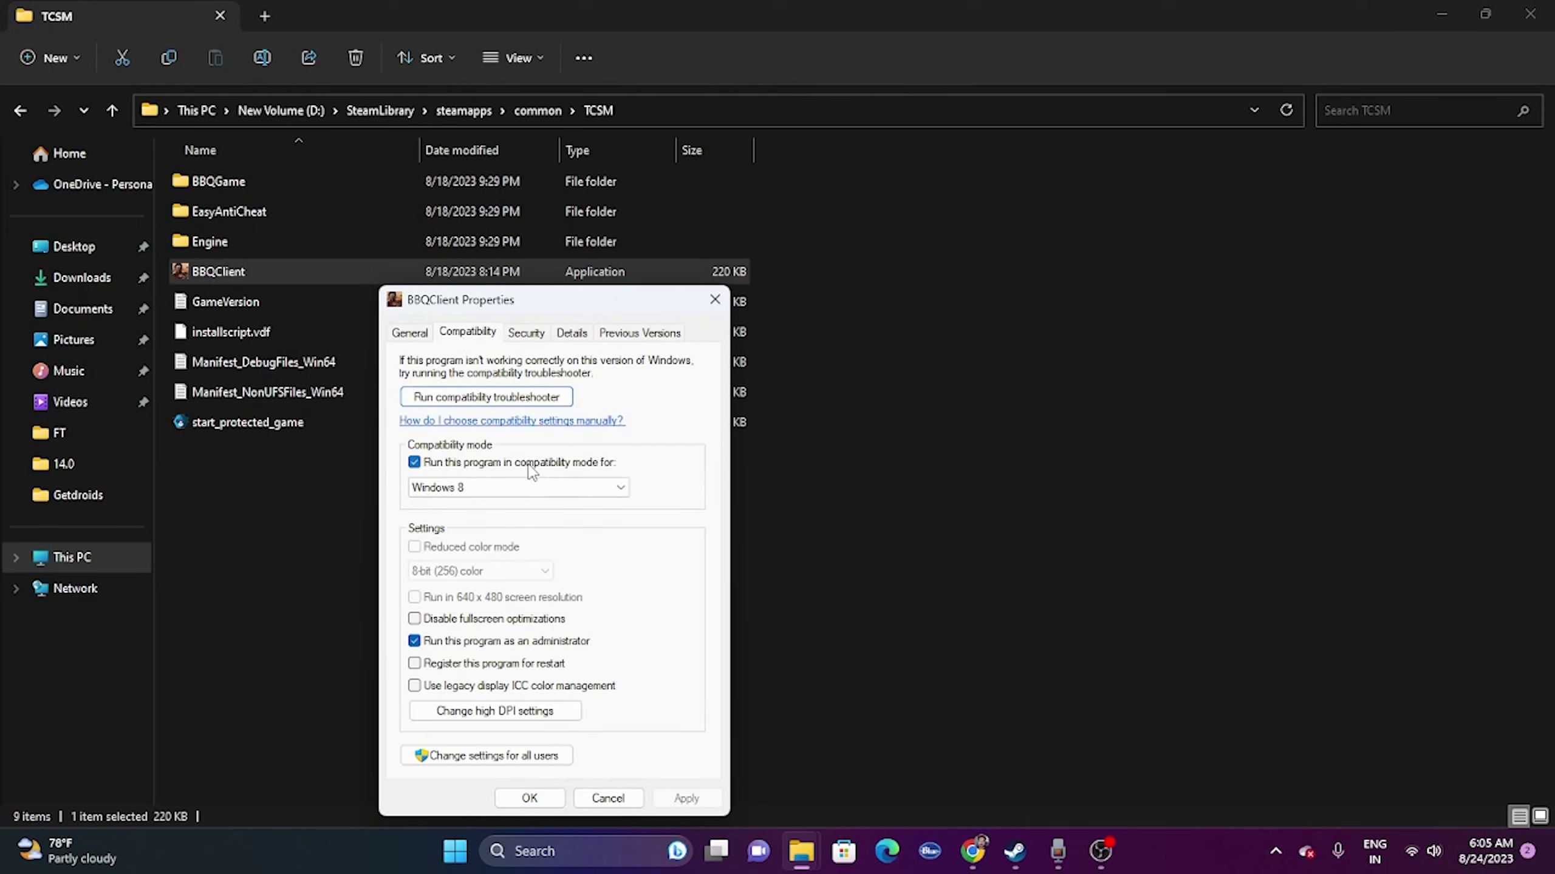
{"action": "left_click", "coordinate": [715, 300]}
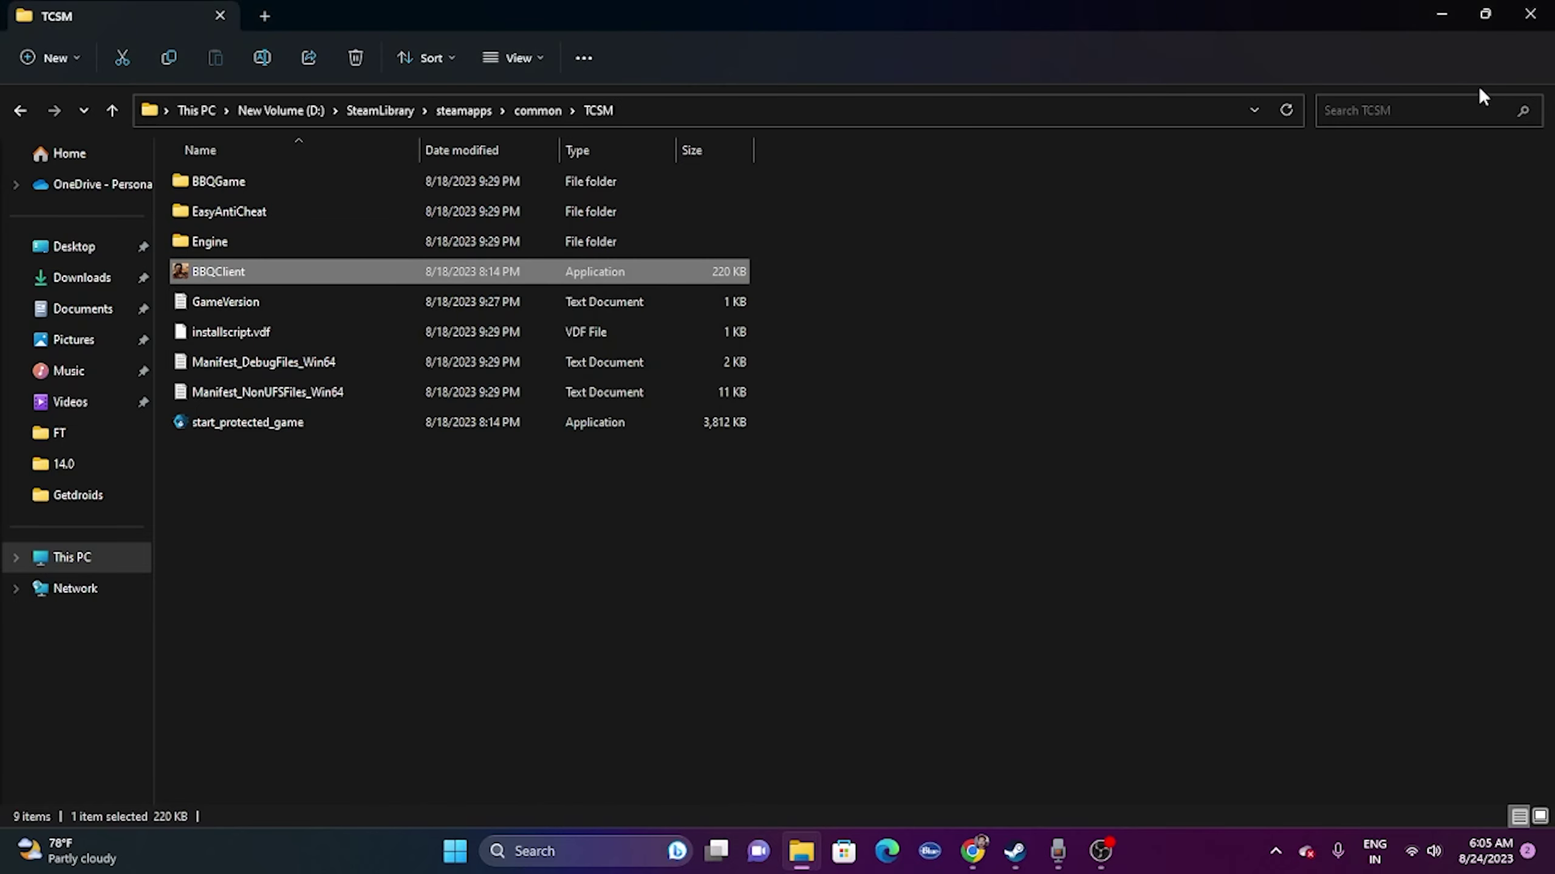
{"action": "left_click", "coordinate": [1509, 22]}
Switch to Steam and verify the integrity of The Texas Chain Saw Massacre's game files from its properties
{"action": "left_click", "coordinate": [1014, 851]}
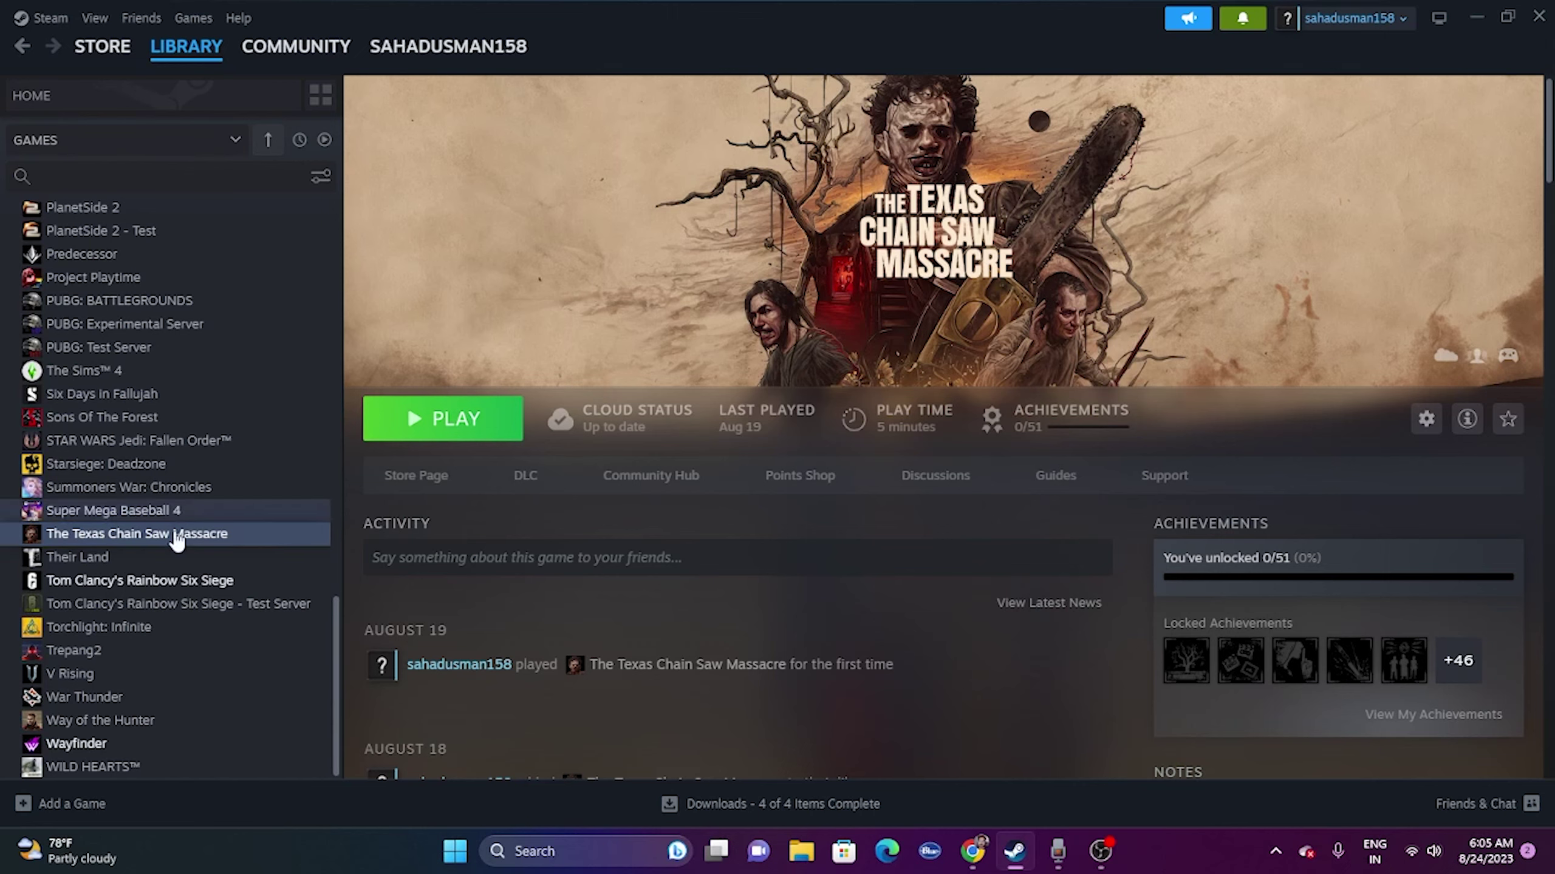
{"action": "right_click", "coordinate": [155, 538]}
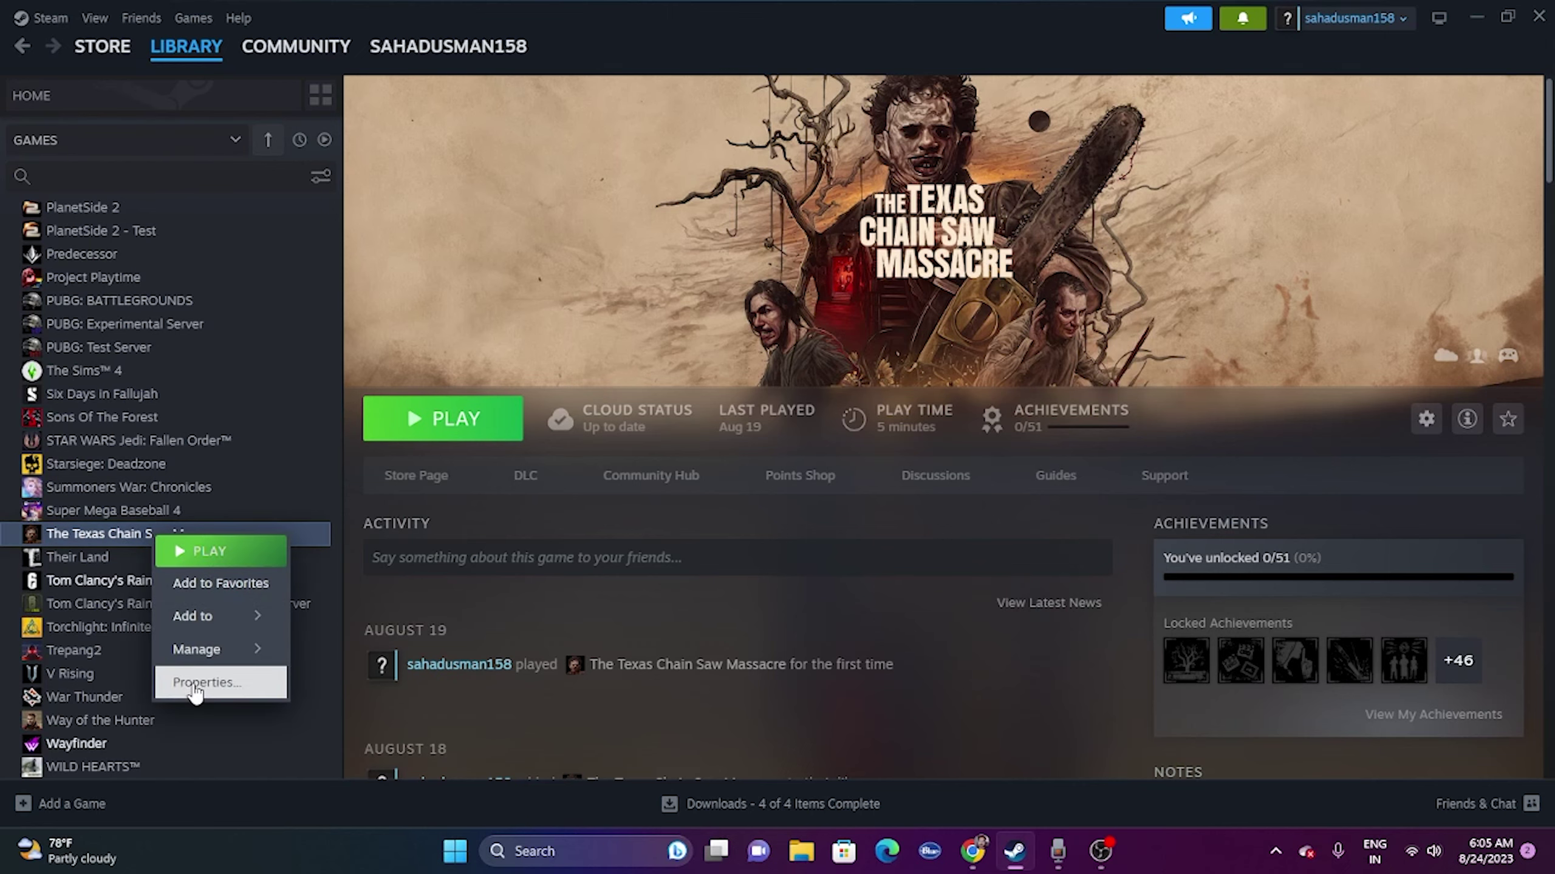
{"action": "left_click", "coordinate": [202, 682]}
{"action": "left_click", "coordinate": [434, 311]}
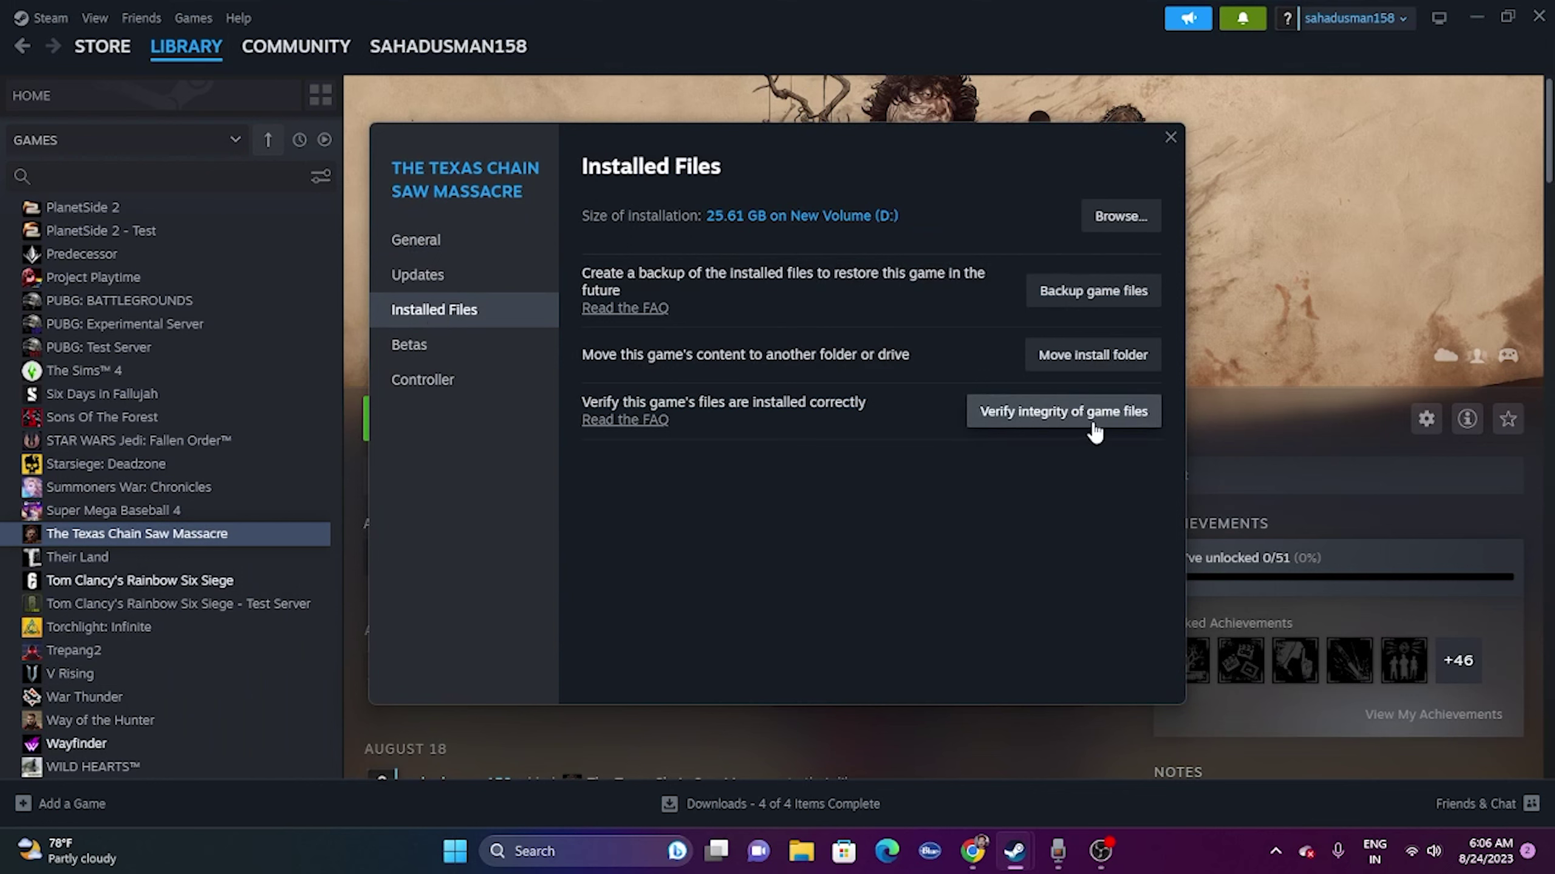
{"action": "left_click_drag", "start_coordinate": [933, 146], "coordinate": [1109, 187]}
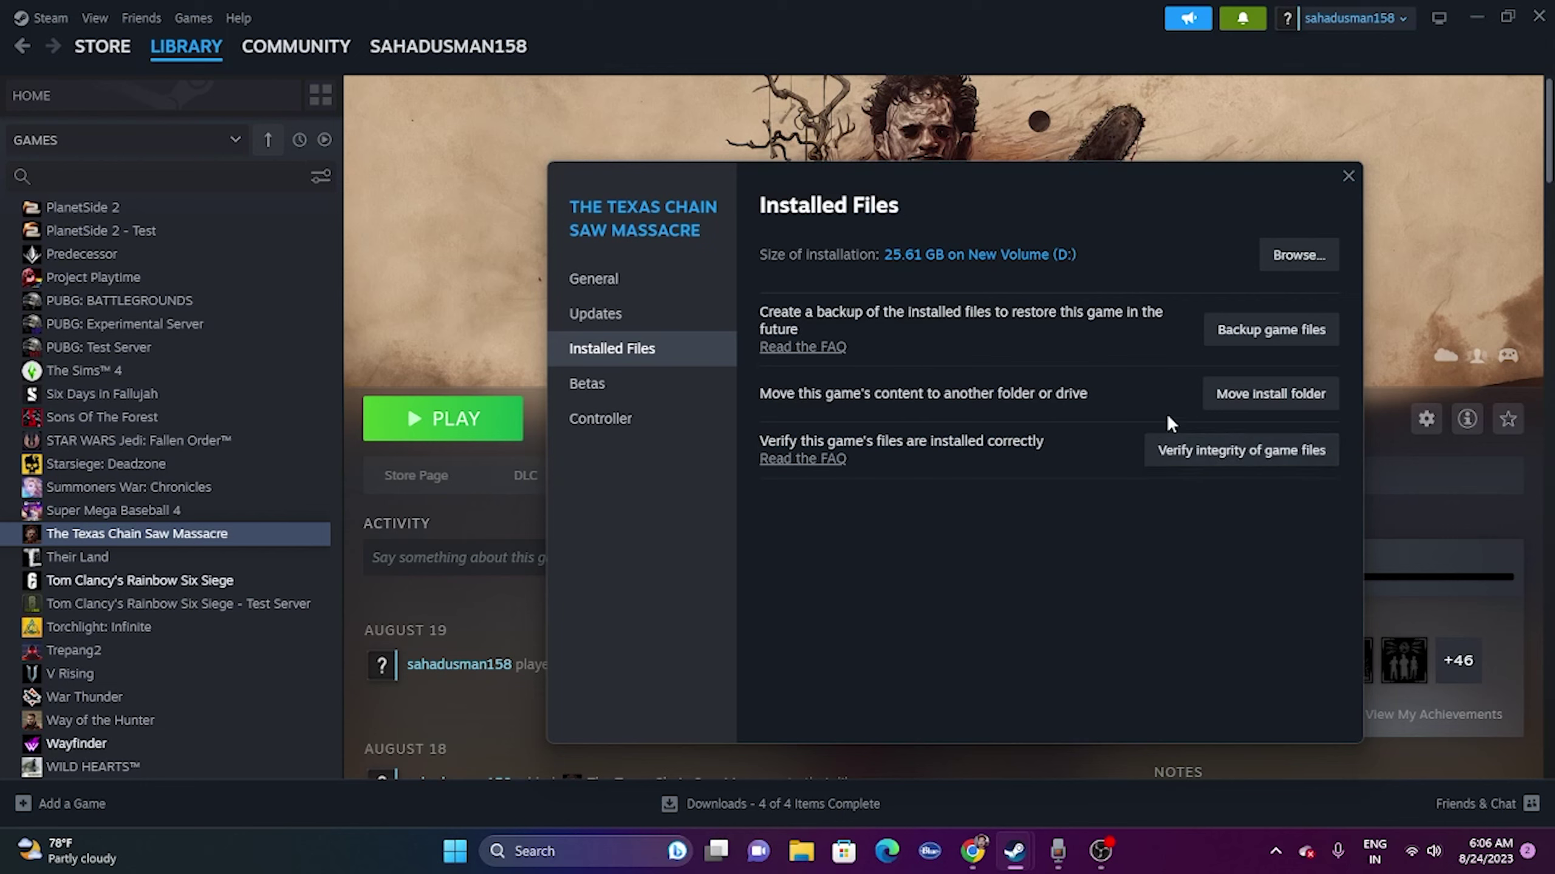
{"action": "left_click", "coordinate": [1252, 452]}
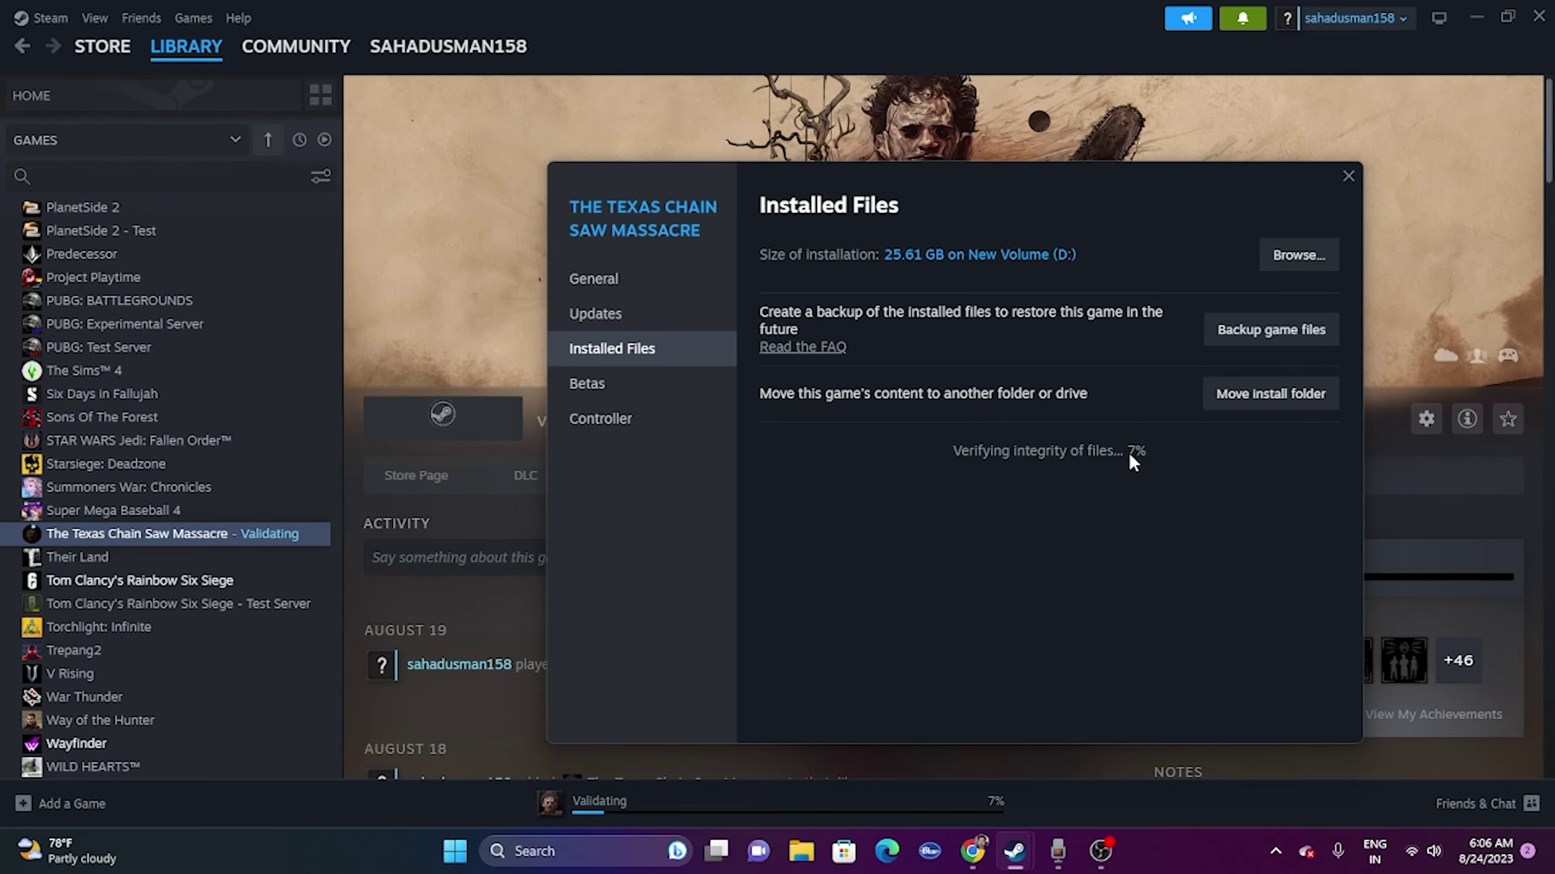
Minimize the Chrome window, close the game's properties when file validation finishes, and minimize Steam
{"action": "left_click", "coordinate": [972, 851]}
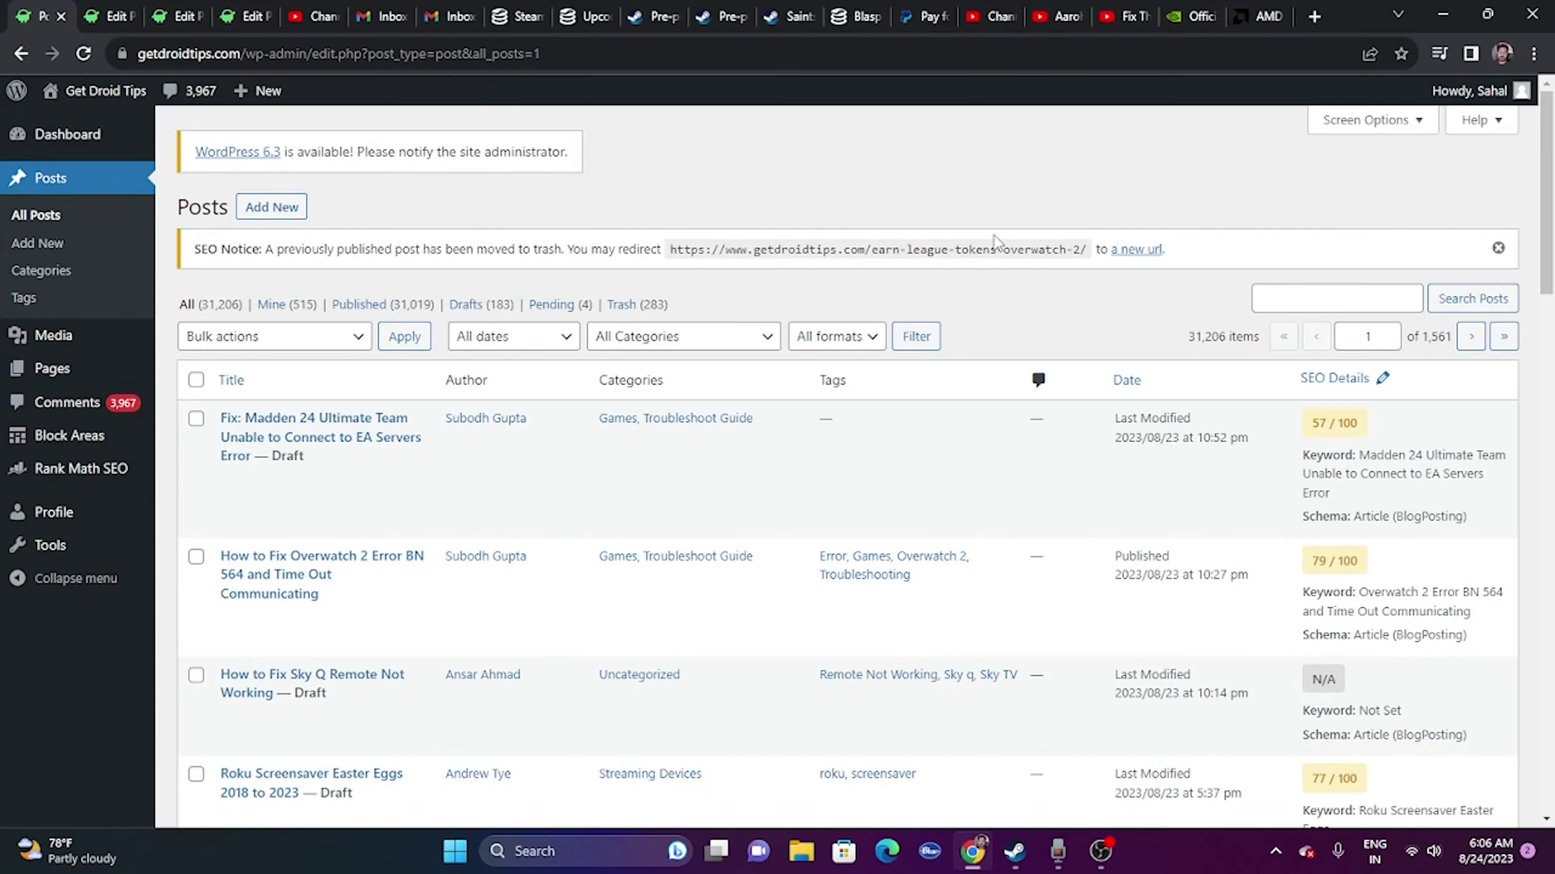
{"action": "left_click", "coordinate": [1443, 13]}
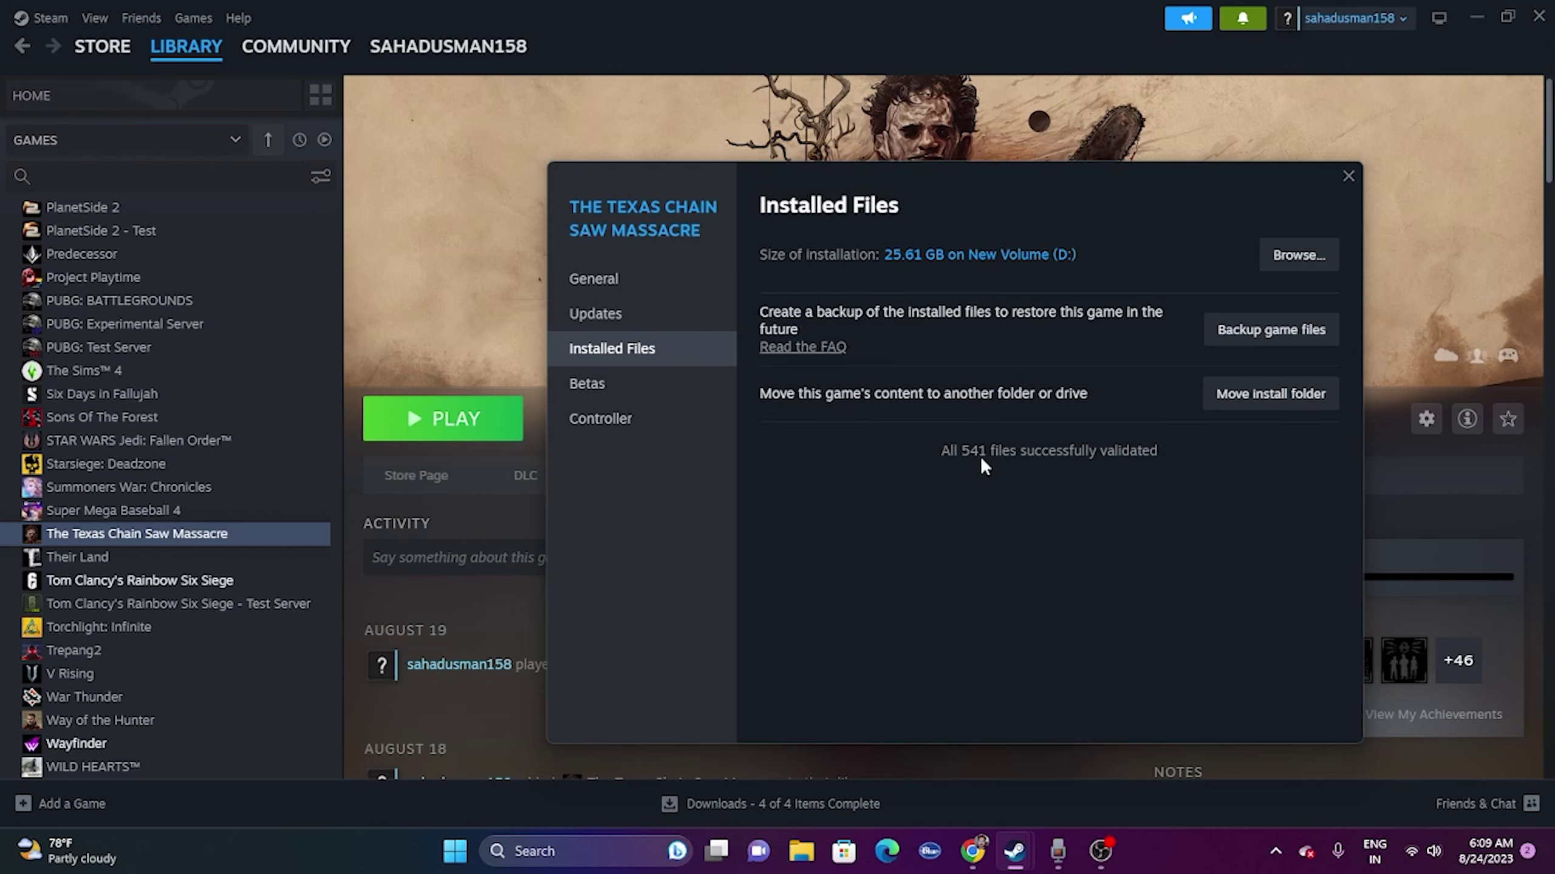
{"action": "left_click", "coordinate": [1347, 176]}
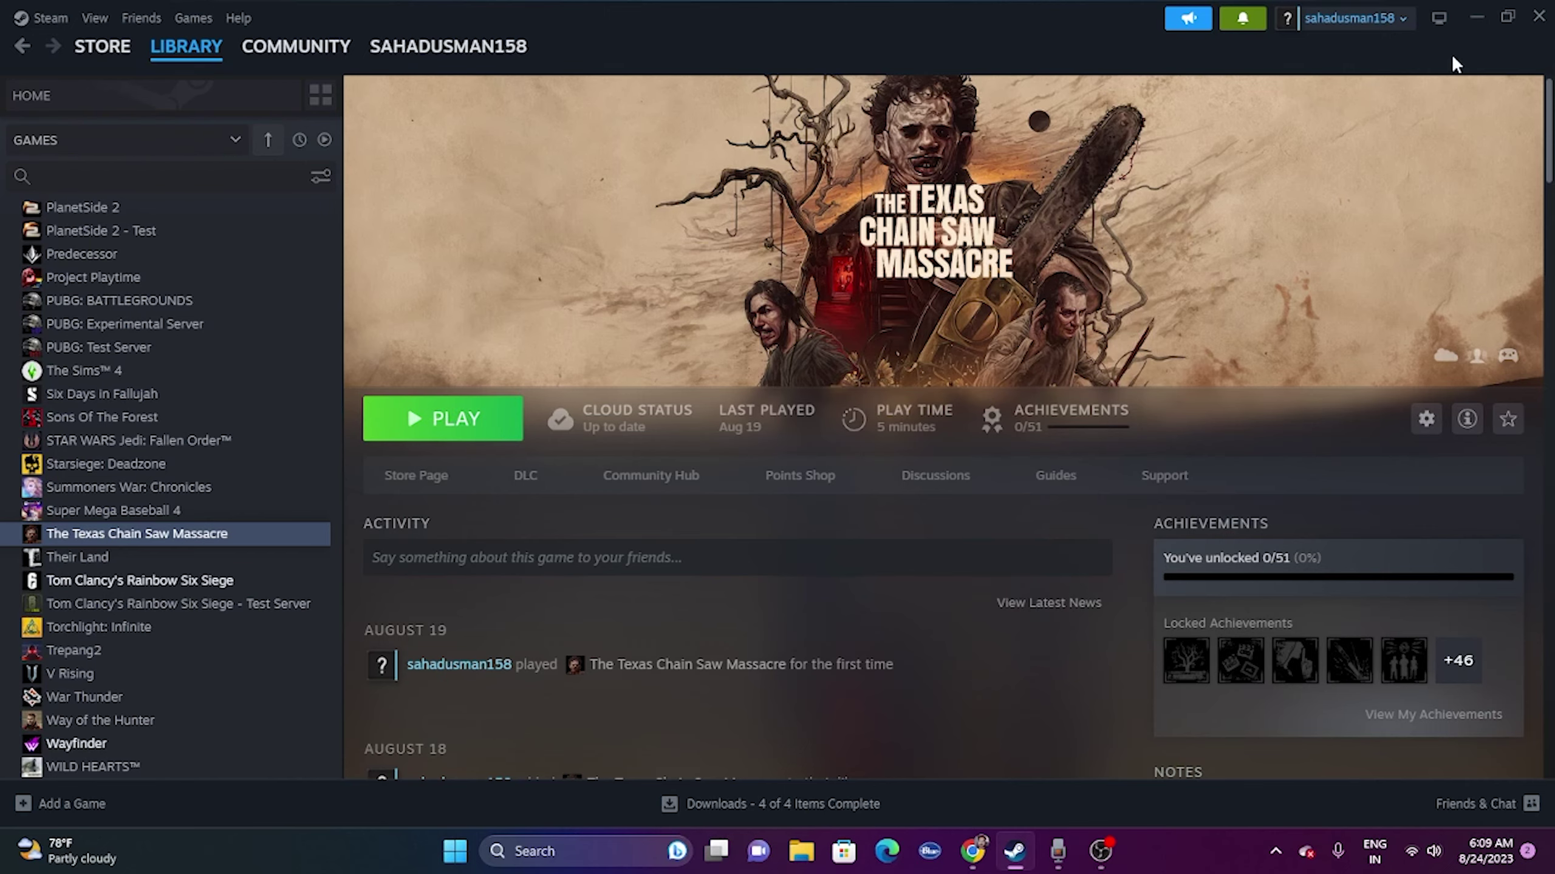
{"action": "left_click", "coordinate": [1477, 17]}
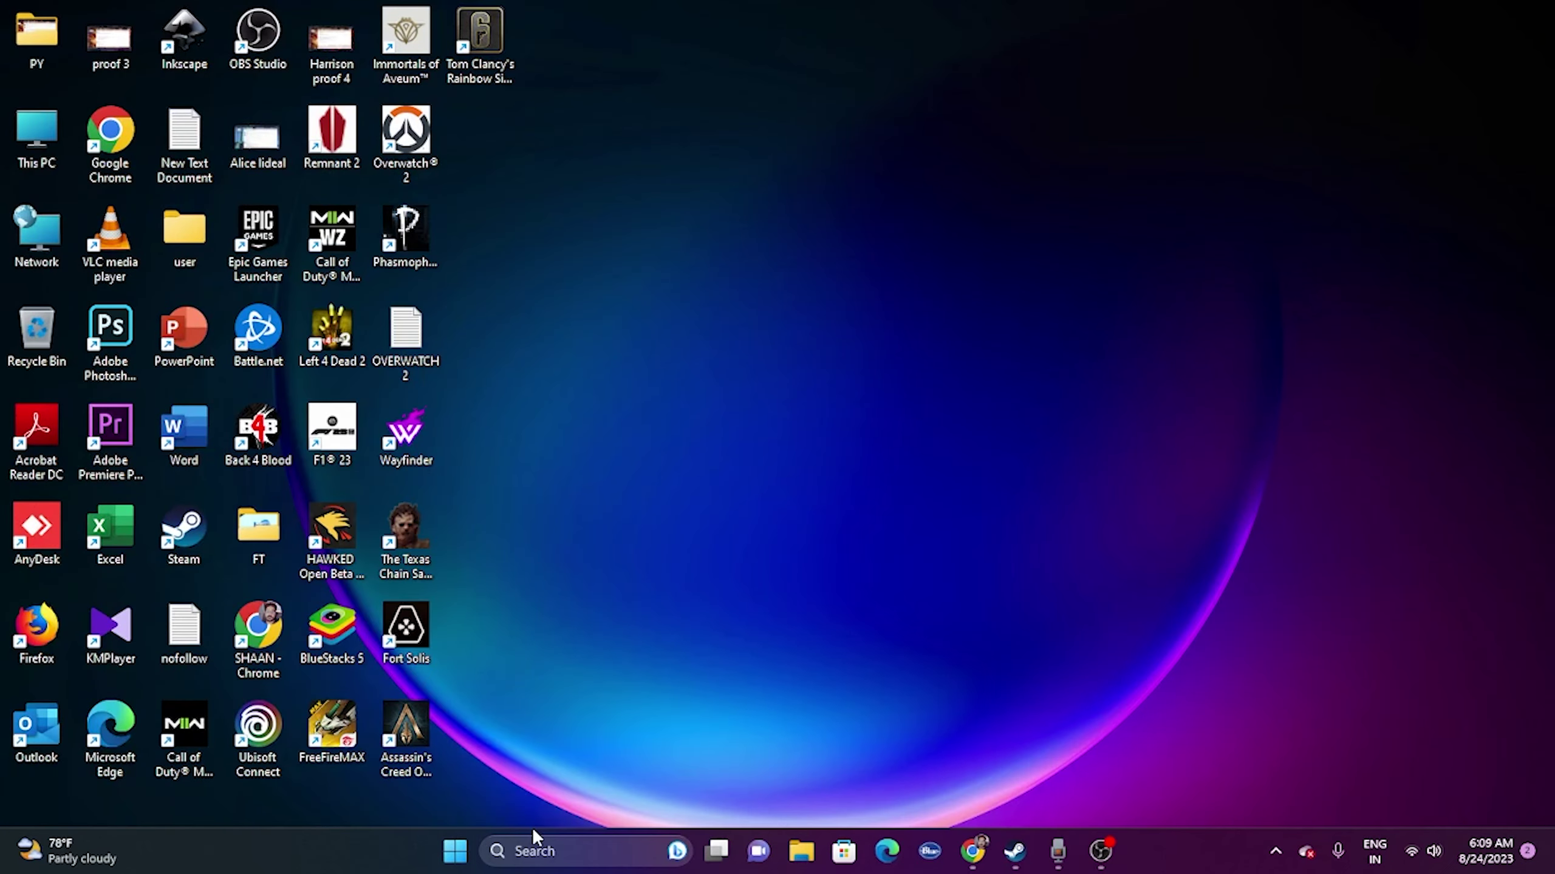
Open the list of apps allowed through Windows Defender Firewall from Control Panel's System and Security section
{"action": "left_click", "coordinate": [532, 845]}
{"action": "left_click", "coordinate": [604, 239]}
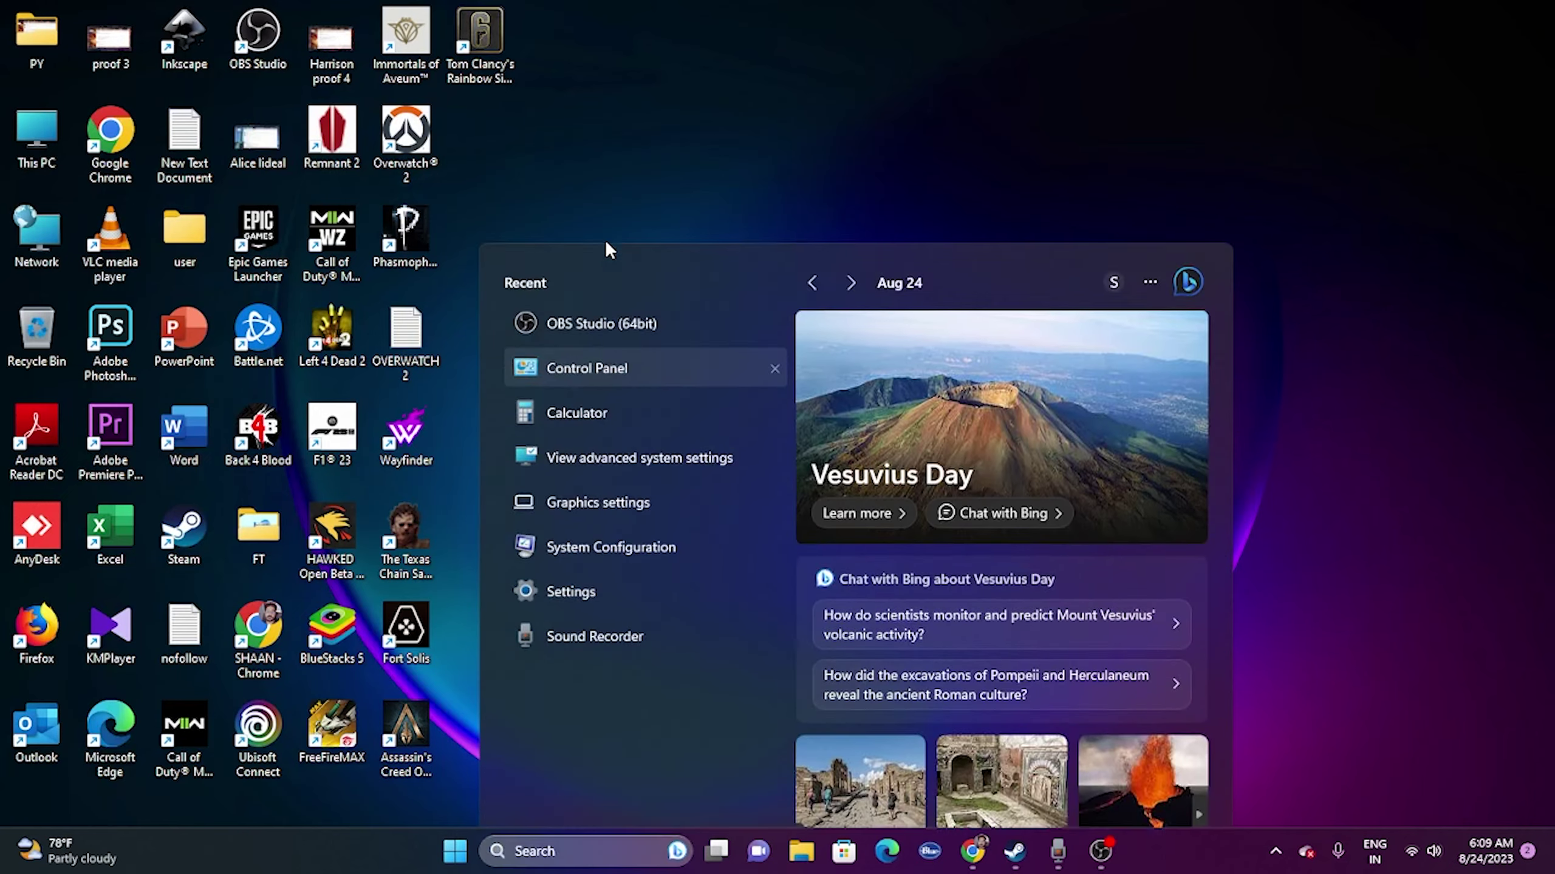
{"action": "left_click", "coordinate": [554, 158]}
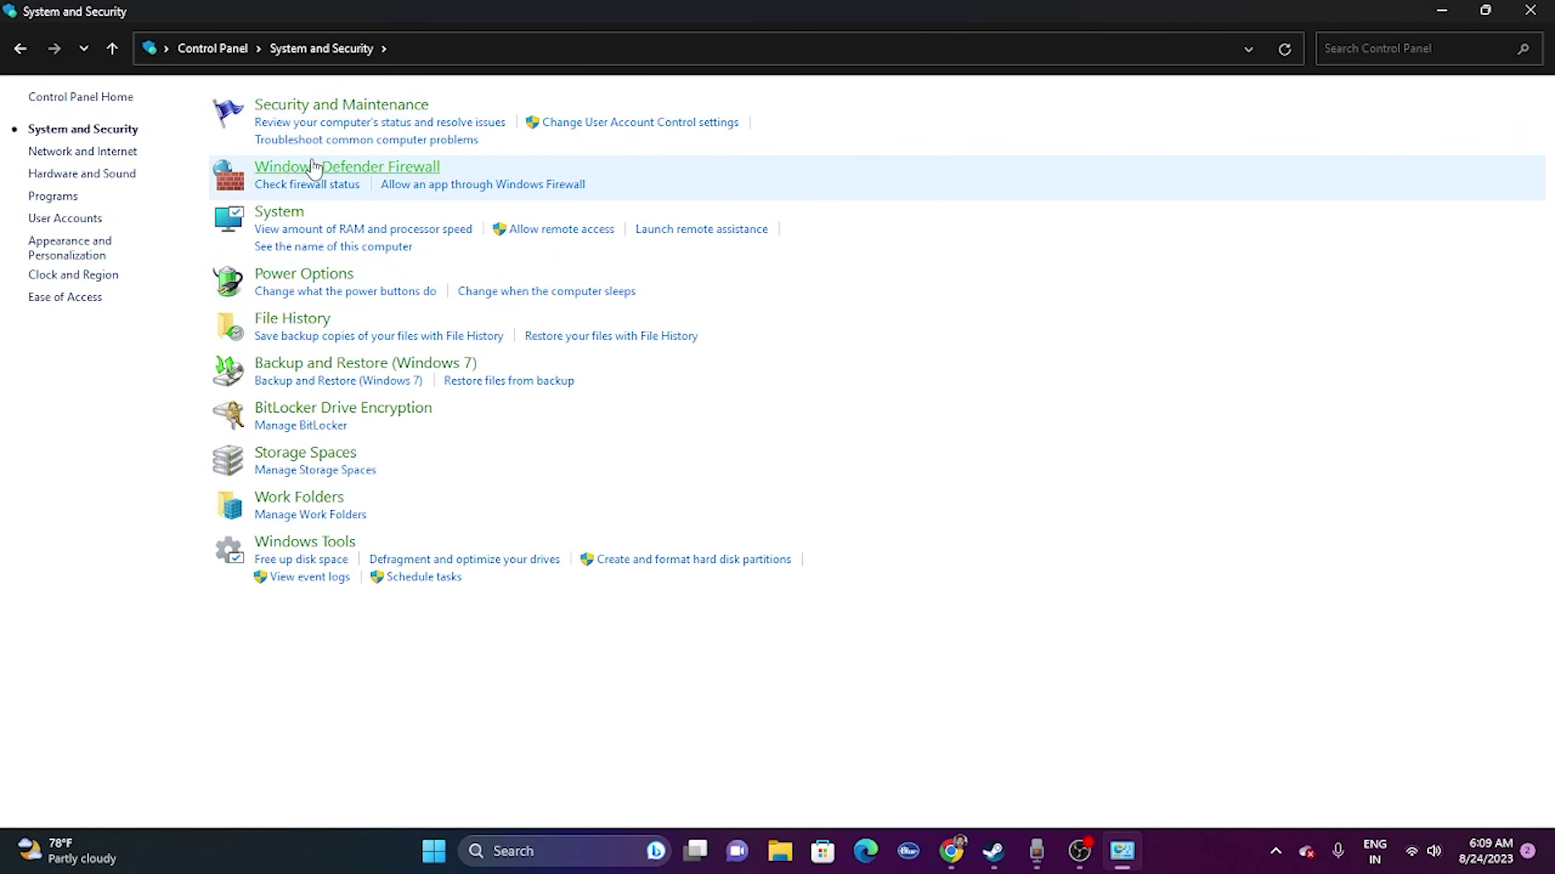
{"action": "left_click", "coordinate": [314, 167]}
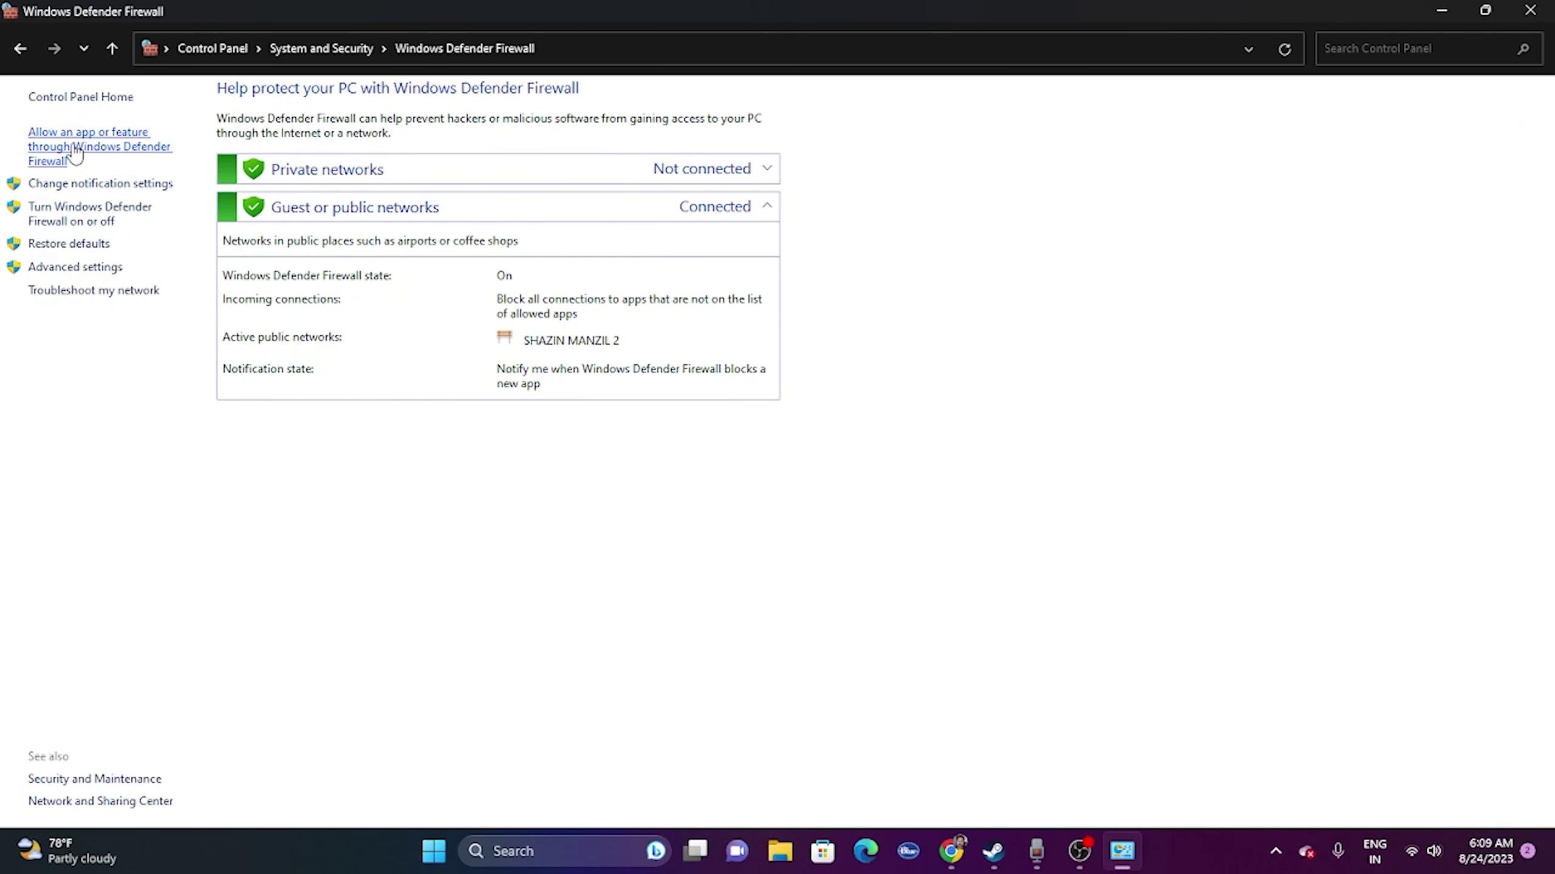
{"action": "left_click", "coordinate": [75, 150]}
Check the private and public network access of The Texas Chain Saw Massacre in the allowed apps list, and unlock the list for changes
{"action": "scroll", "coordinate": [580, 304], "scroll_direction": "down", "scroll_amount": 8}
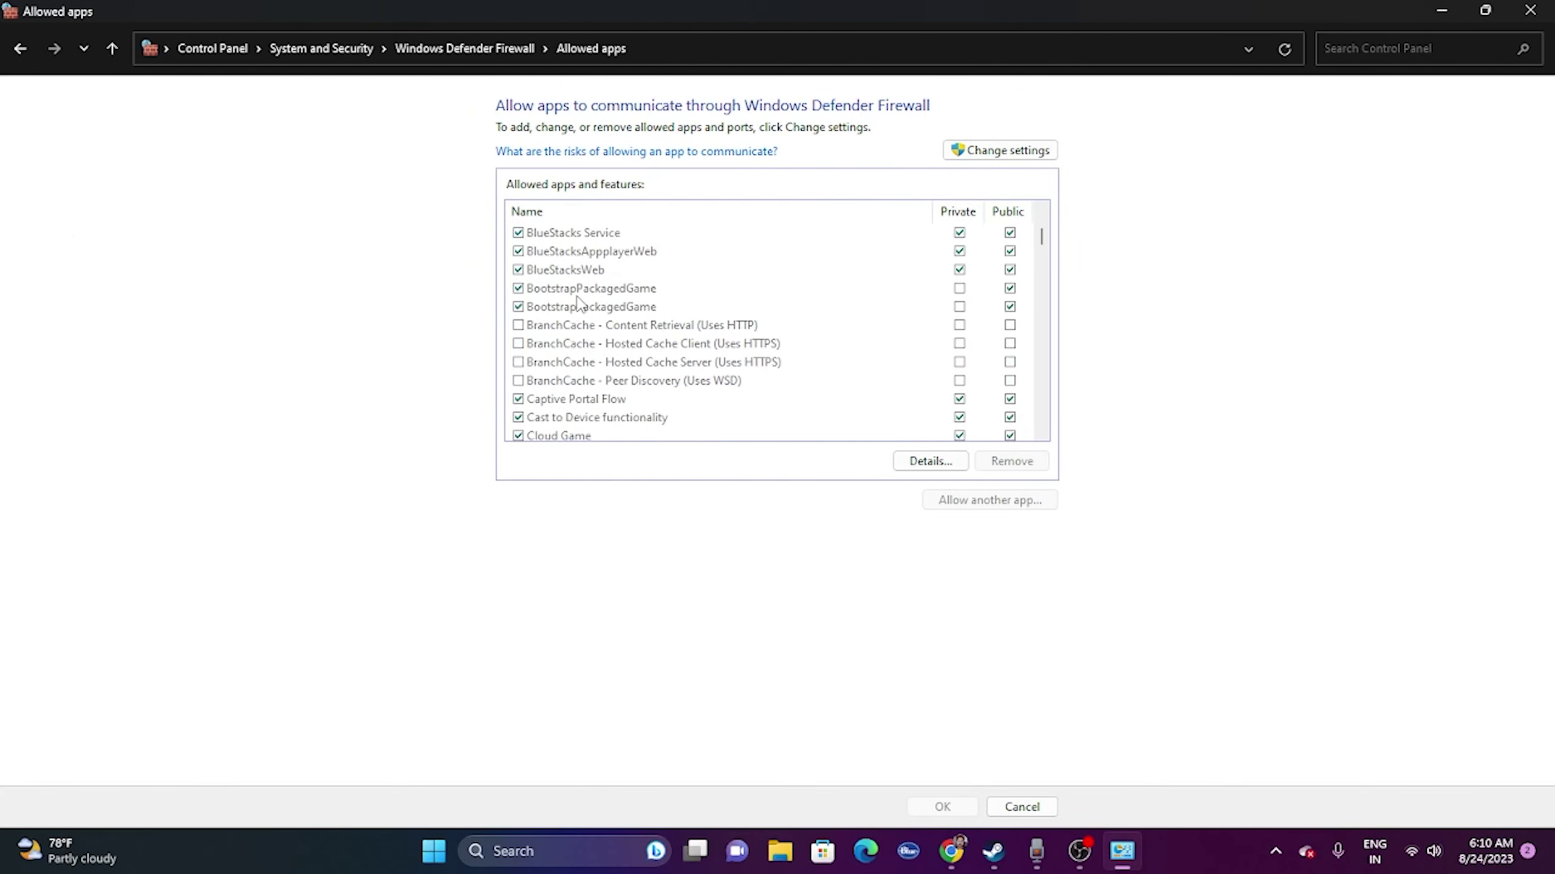
{"action": "scroll", "coordinate": [580, 304], "scroll_direction": "down", "scroll_amount": 10}
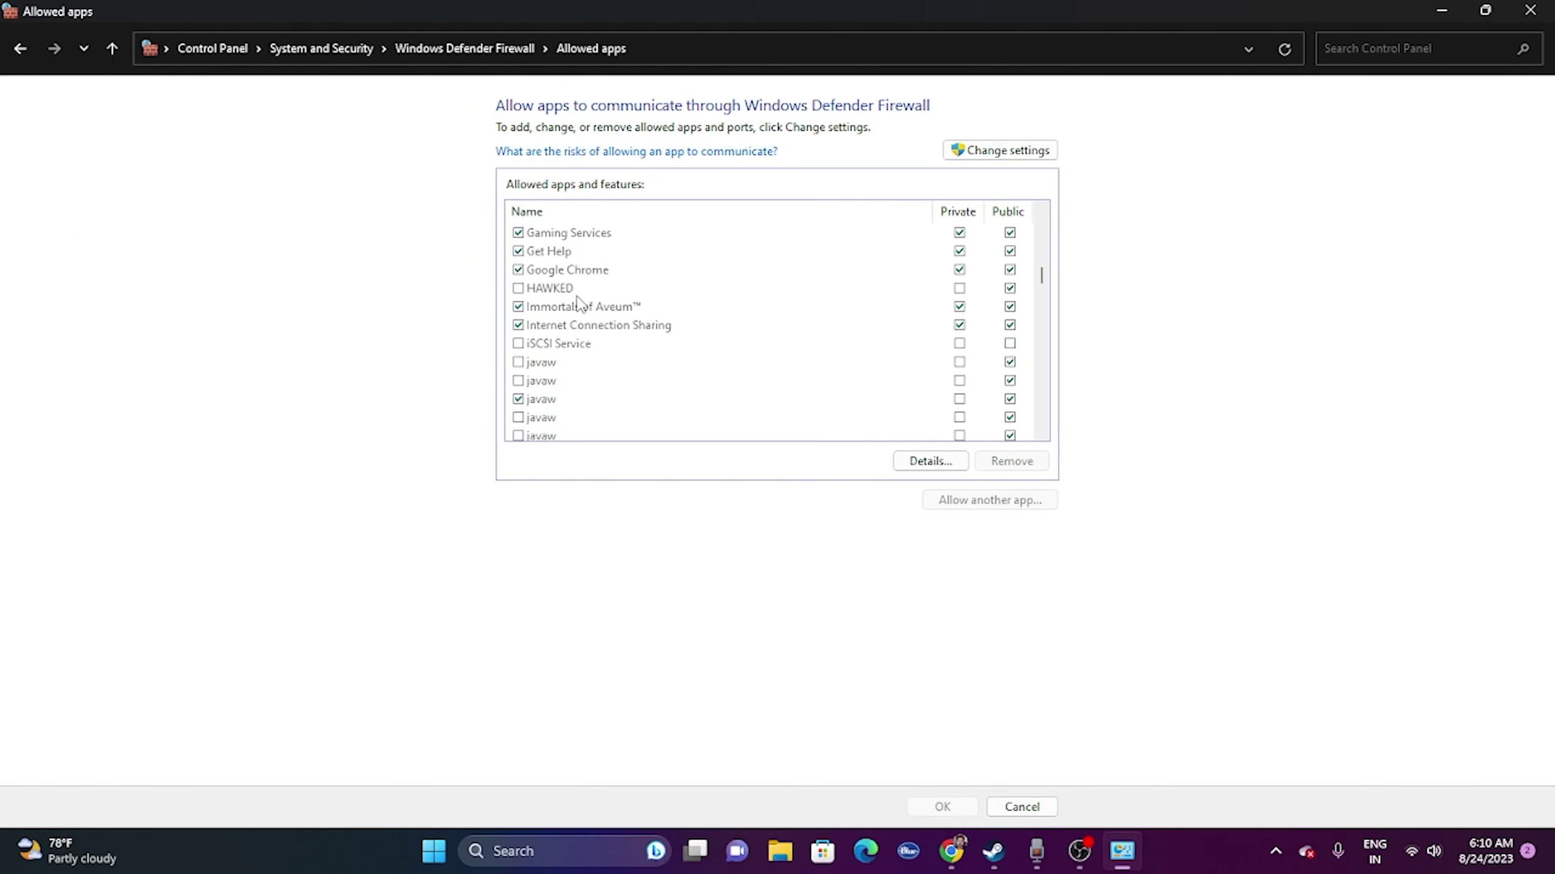
{"action": "scroll", "coordinate": [580, 305], "scroll_direction": "down", "scroll_amount": 10}
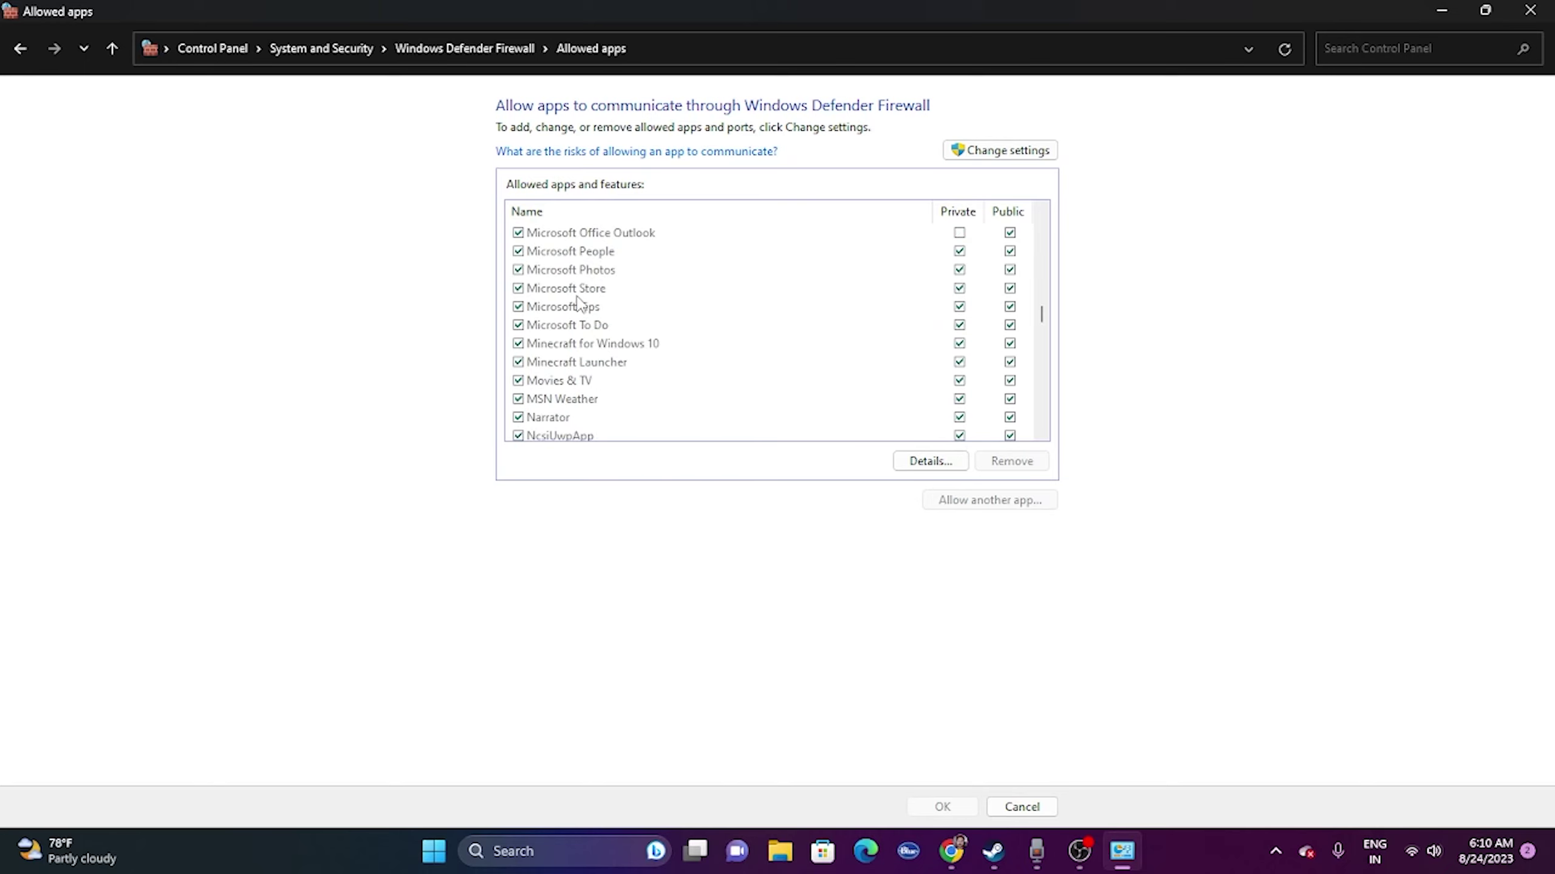
{"action": "scroll", "coordinate": [579, 305], "scroll_direction": "down", "scroll_amount": 10}
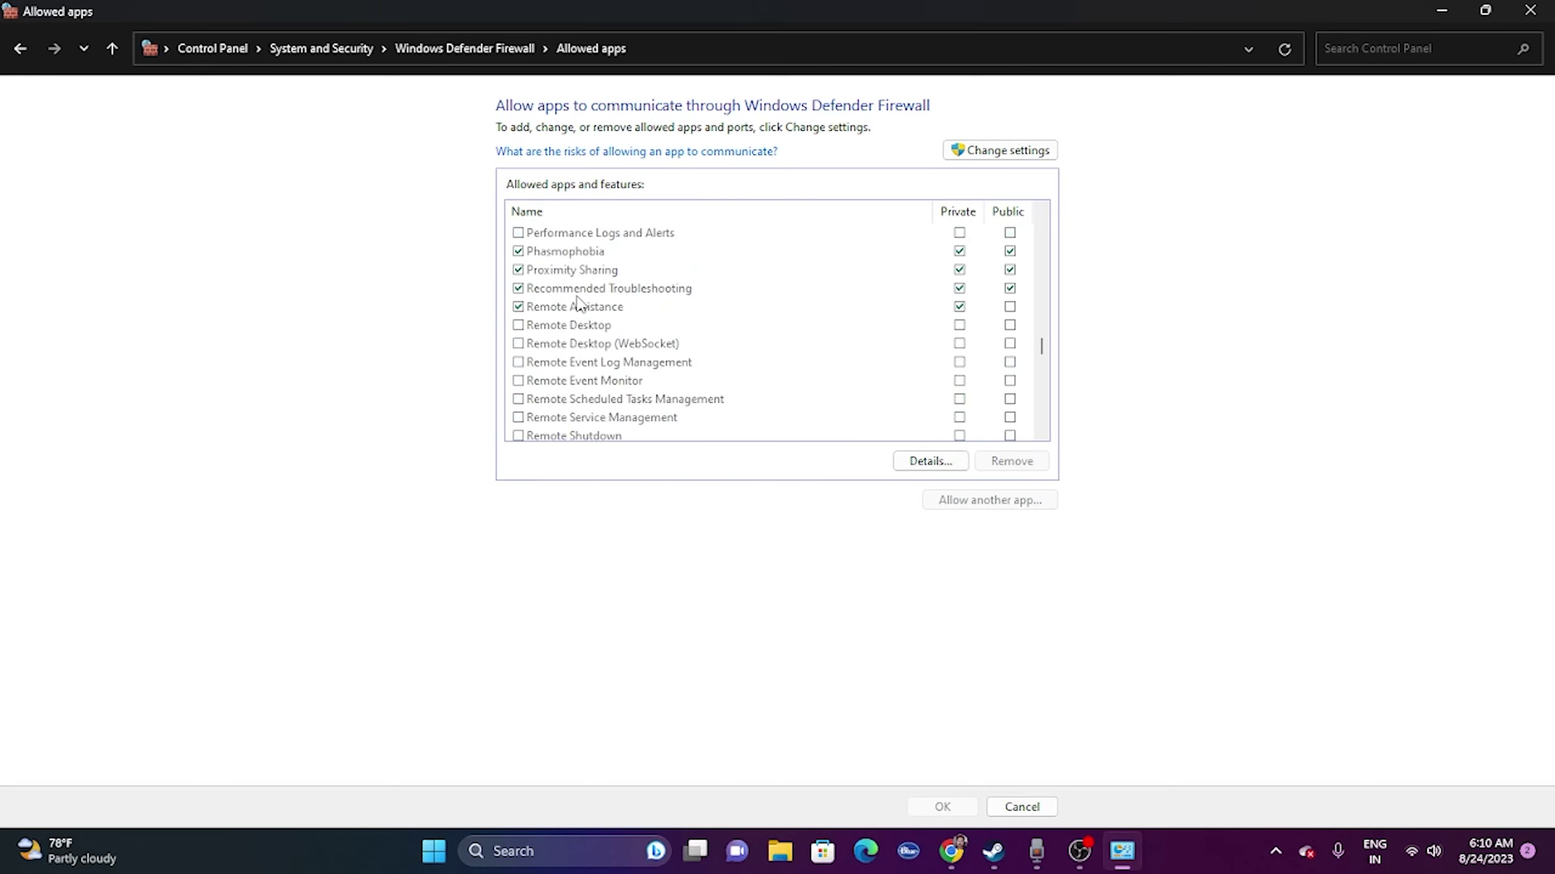
{"action": "scroll", "coordinate": [580, 304], "scroll_direction": "down", "scroll_amount": 3}
{"action": "scroll", "coordinate": [578, 304], "scroll_direction": "up", "scroll_amount": 1}
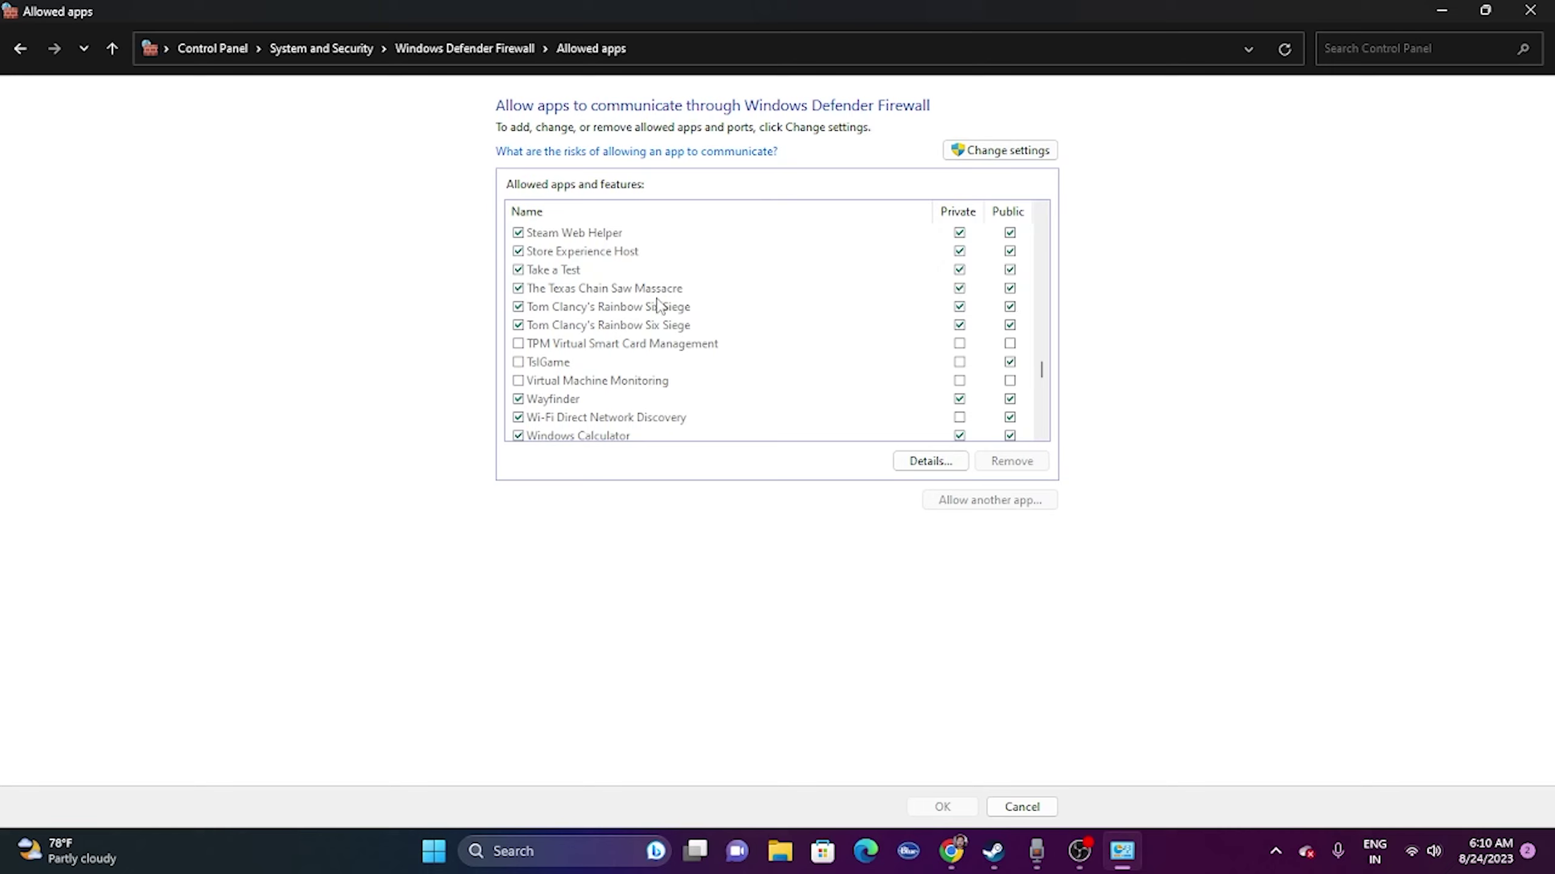
{"action": "left_click", "coordinate": [985, 151]}
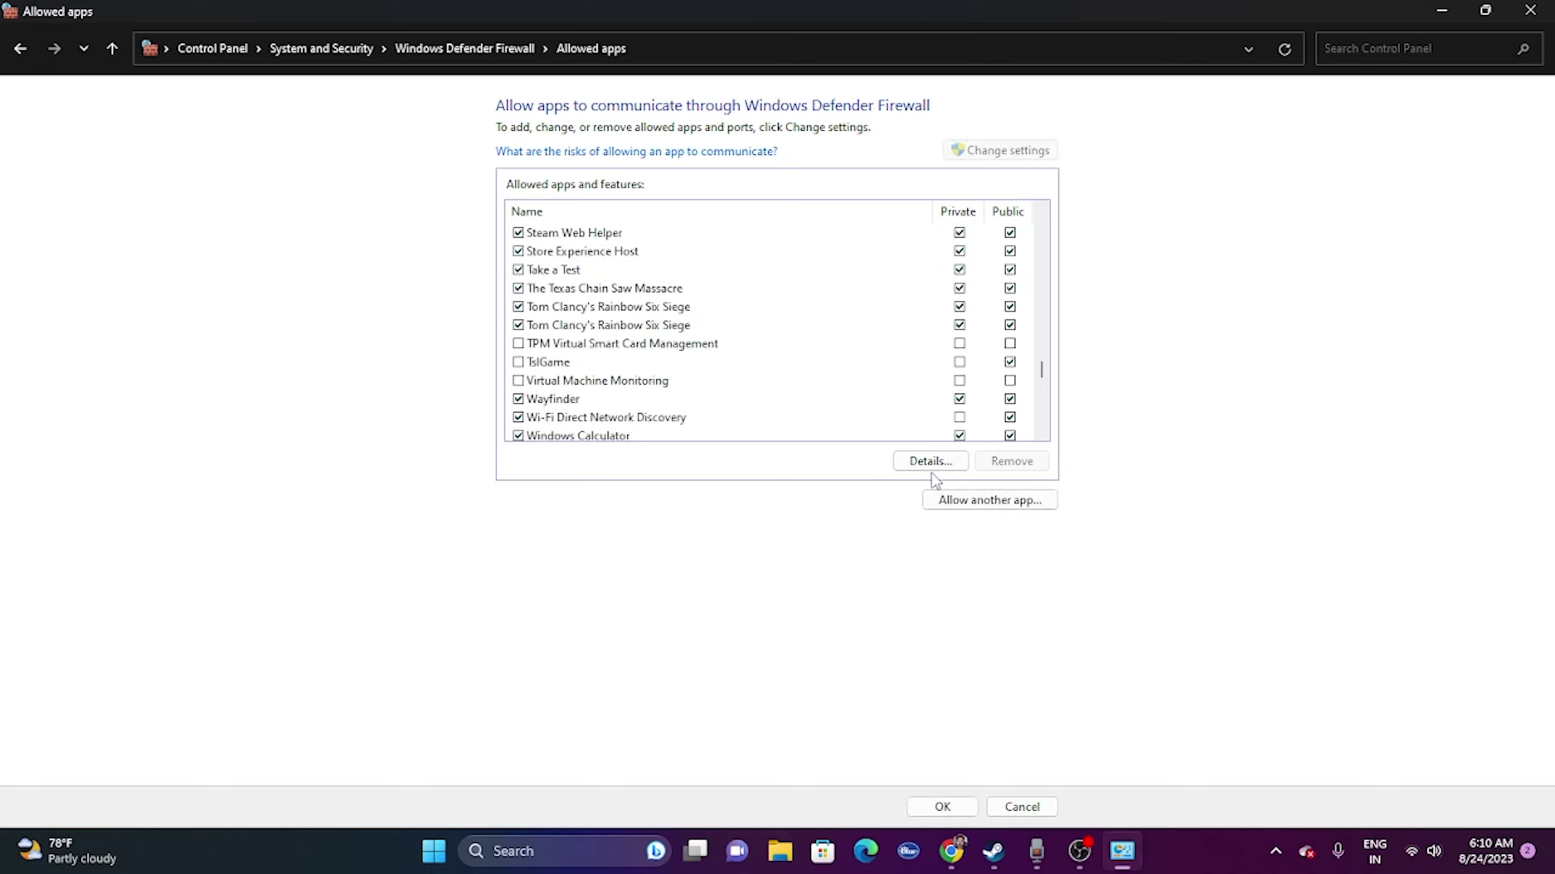
Start allowing another app through the firewall and browse to D:\SteamLibrary\steamapps\common\TCSM for its executable
{"action": "left_click", "coordinate": [942, 500]}
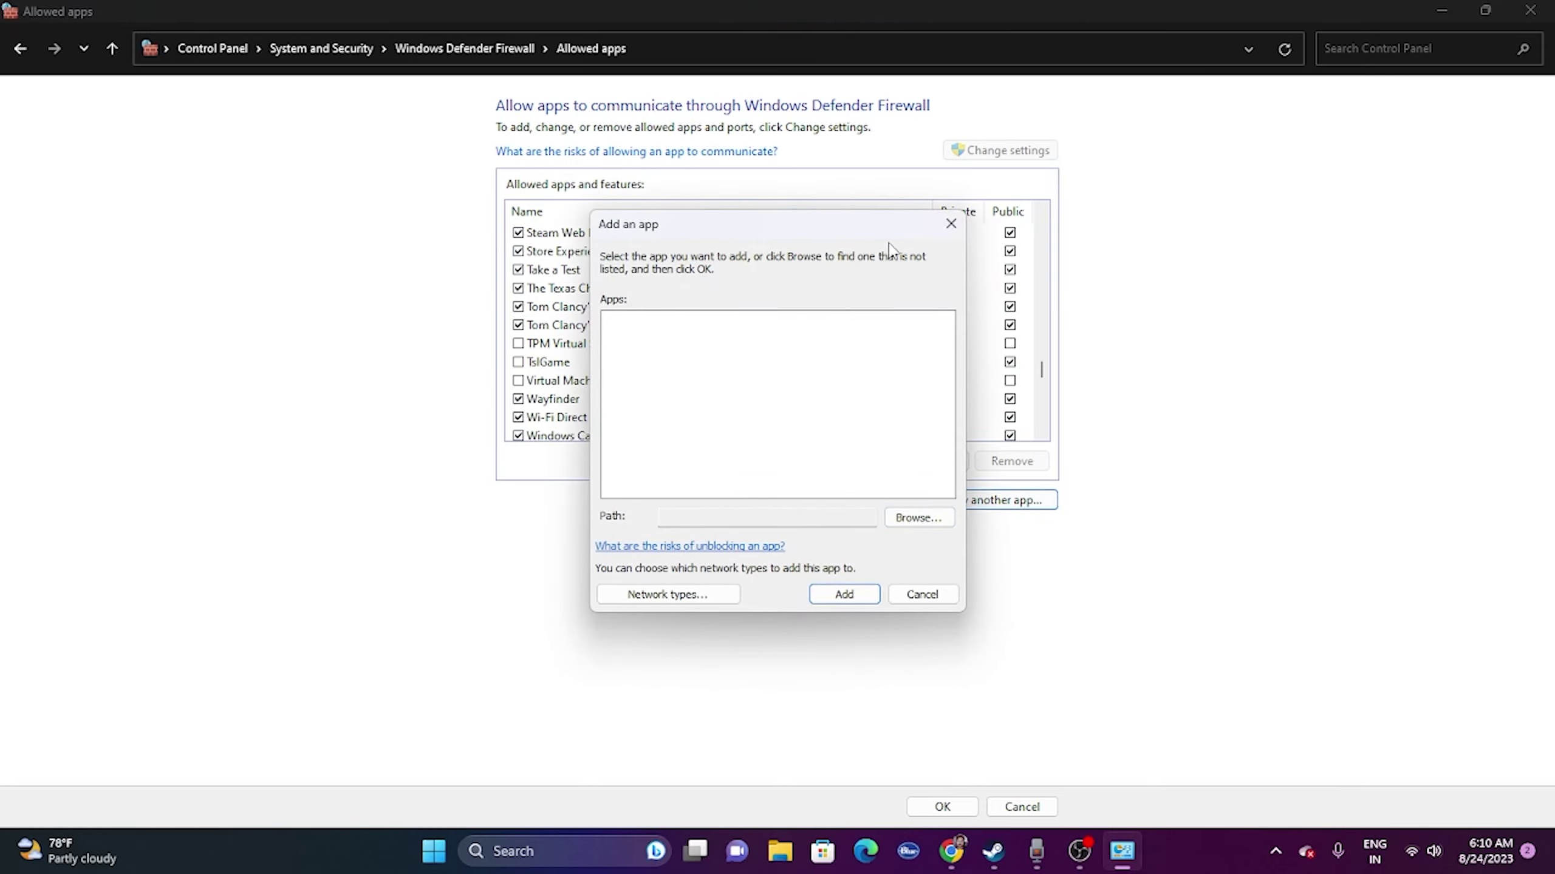
{"action": "left_click", "coordinate": [950, 224]}
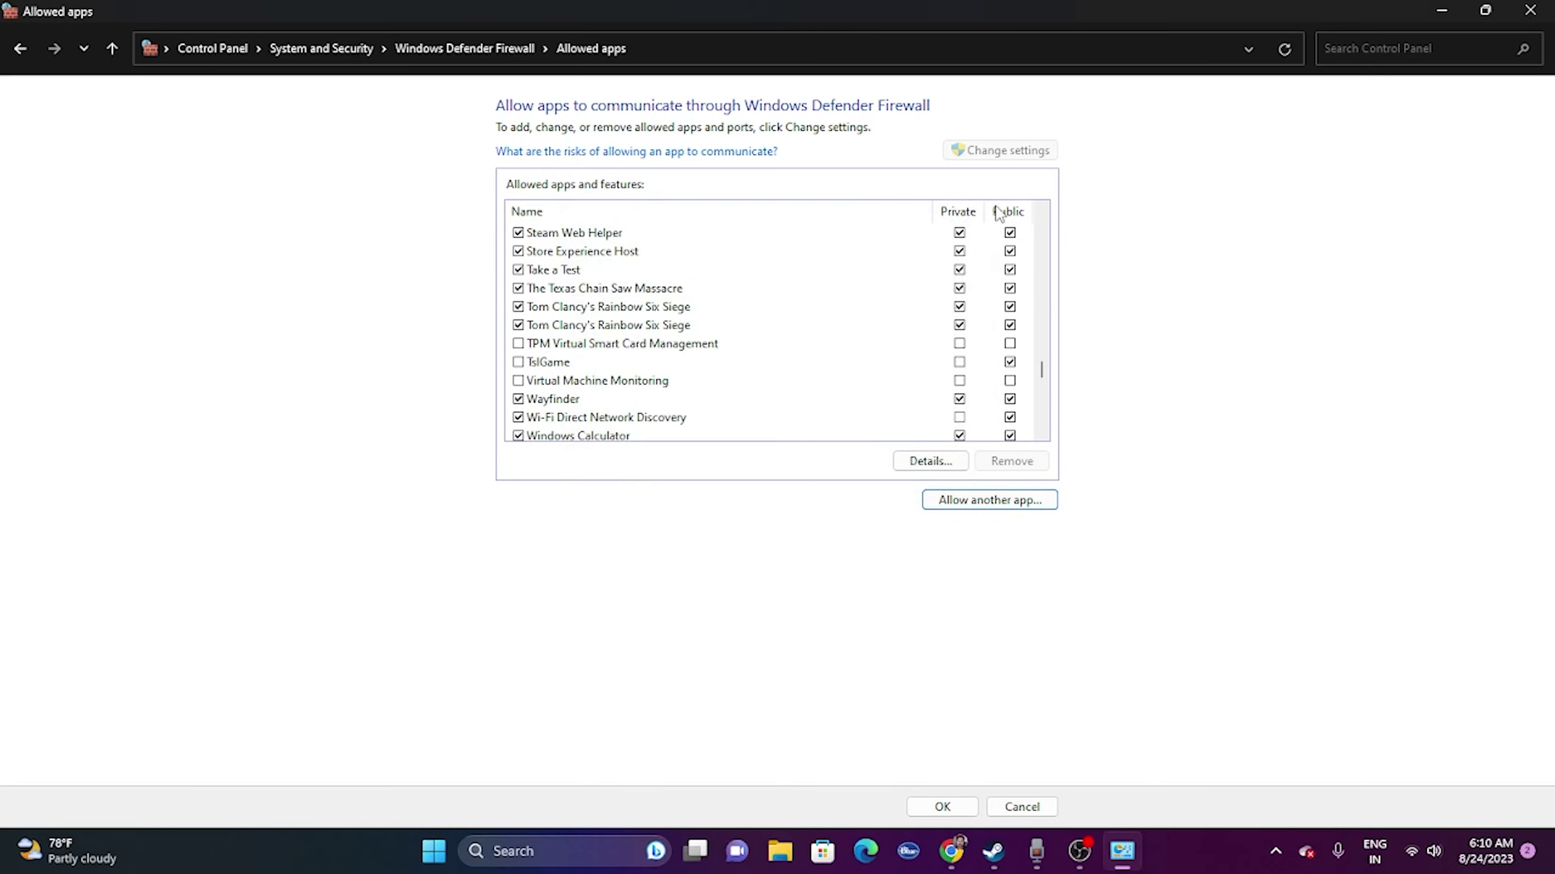
{"action": "left_click", "coordinate": [998, 500]}
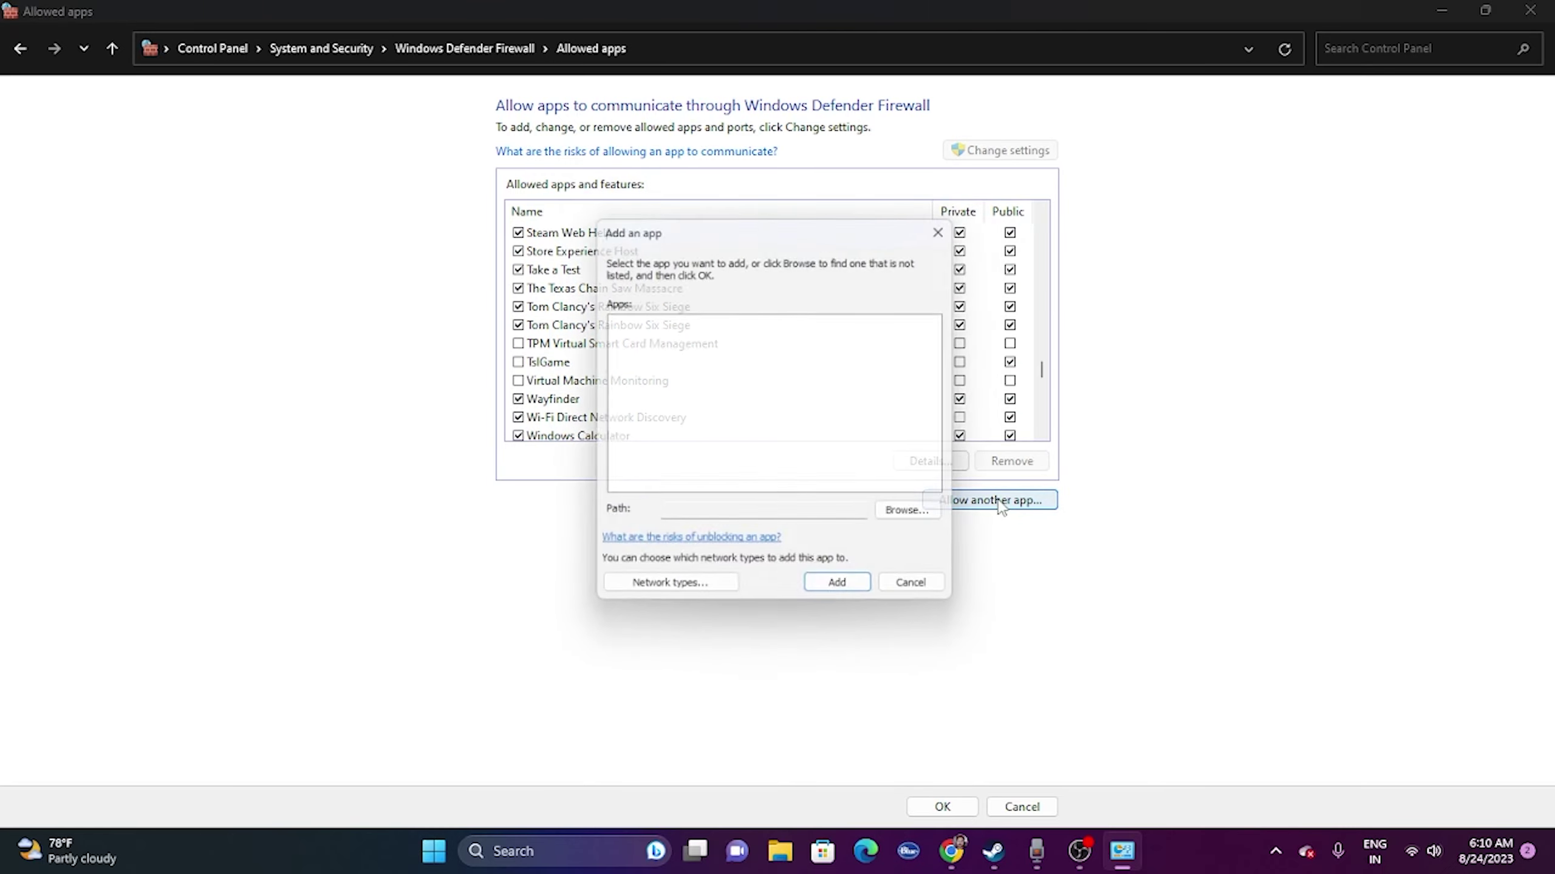
{"action": "left_click", "coordinate": [902, 524]}
{"action": "left_click", "coordinate": [668, 585]}
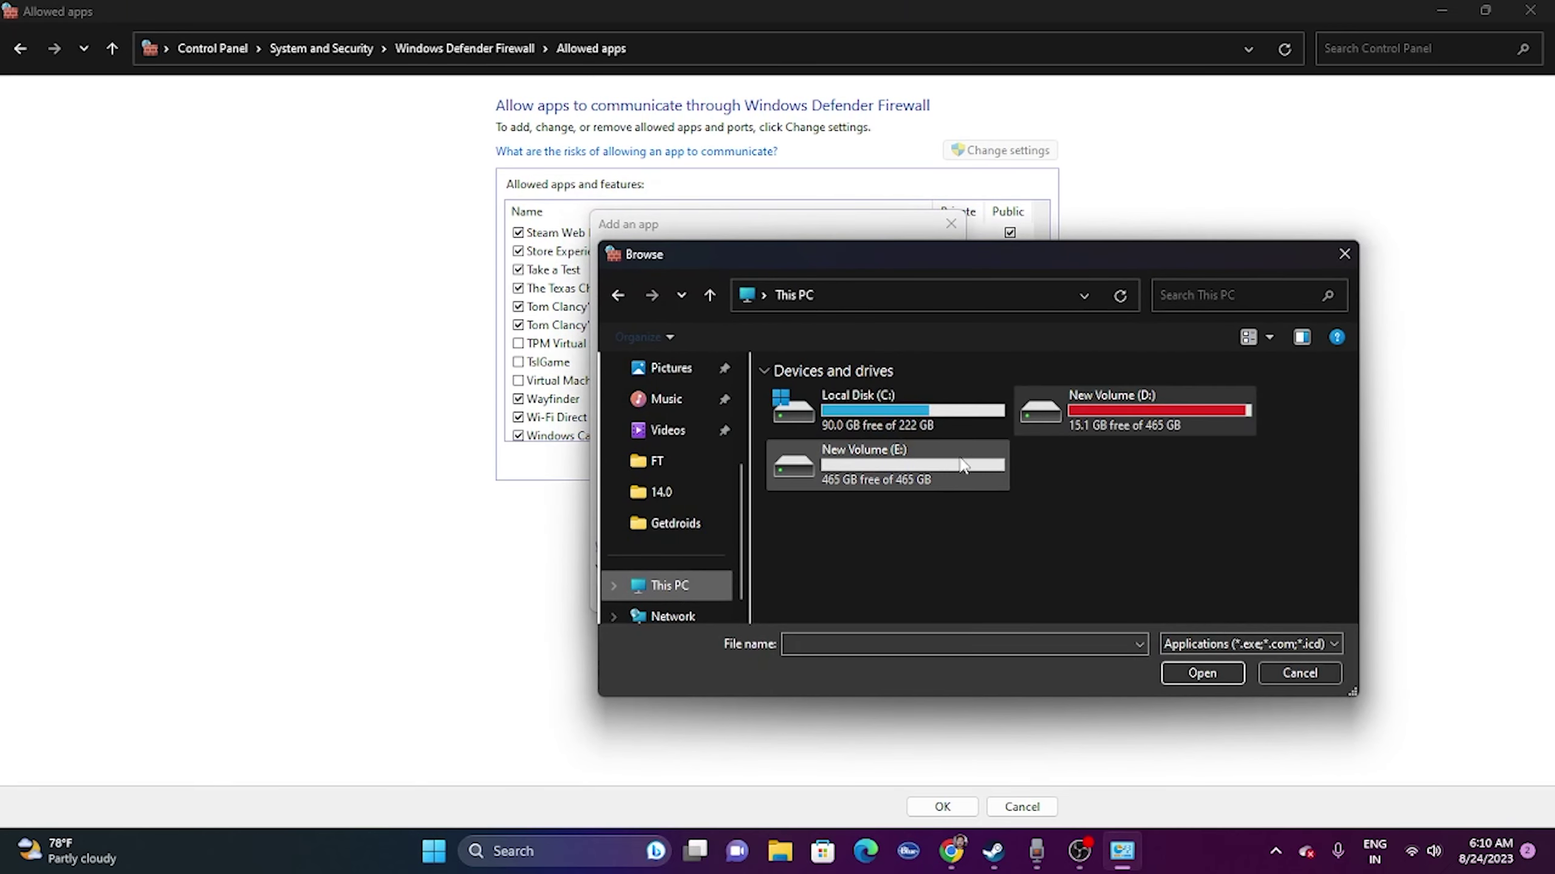
{"action": "double_click", "coordinate": [1075, 409]}
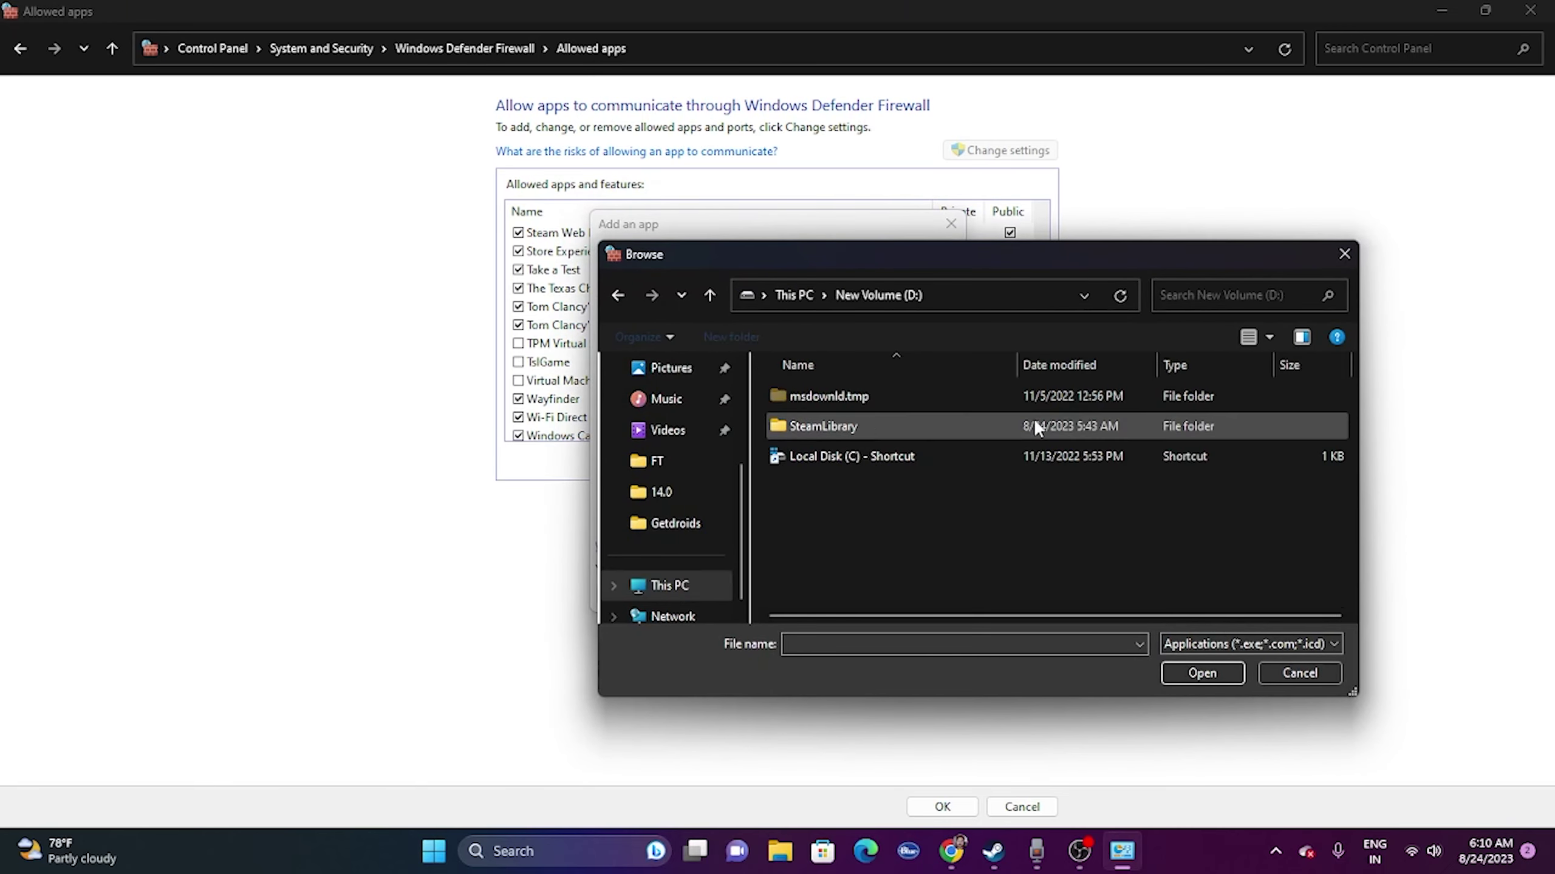
{"action": "double_click", "coordinate": [819, 427]}
{"action": "double_click", "coordinate": [828, 398]}
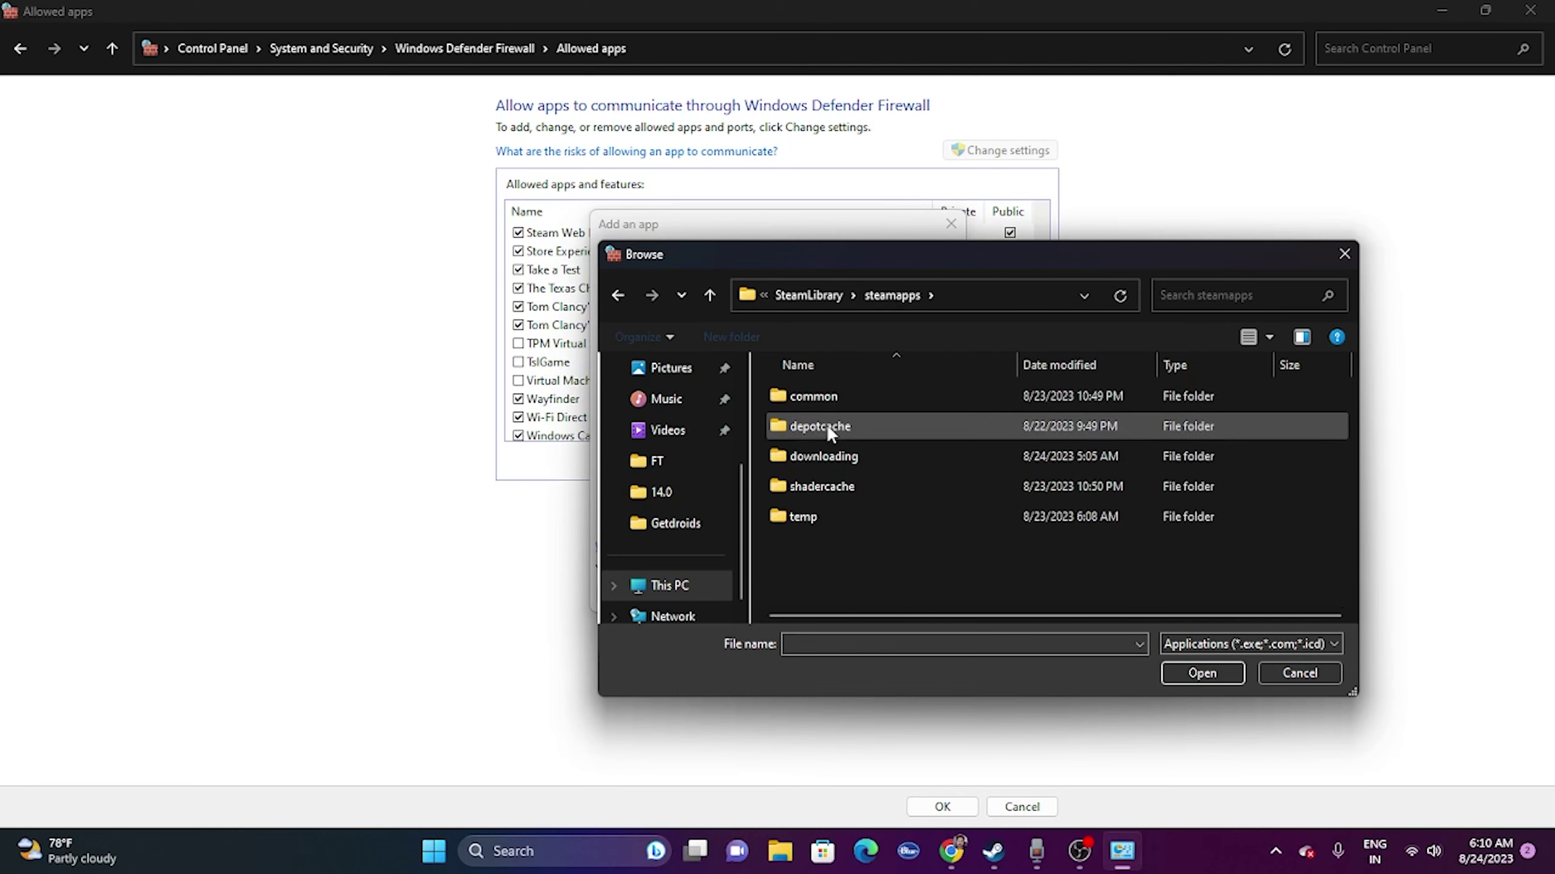
{"action": "double_click", "coordinate": [819, 393]}
{"action": "scroll", "coordinate": [829, 454], "scroll_direction": "down", "scroll_amount": 2}
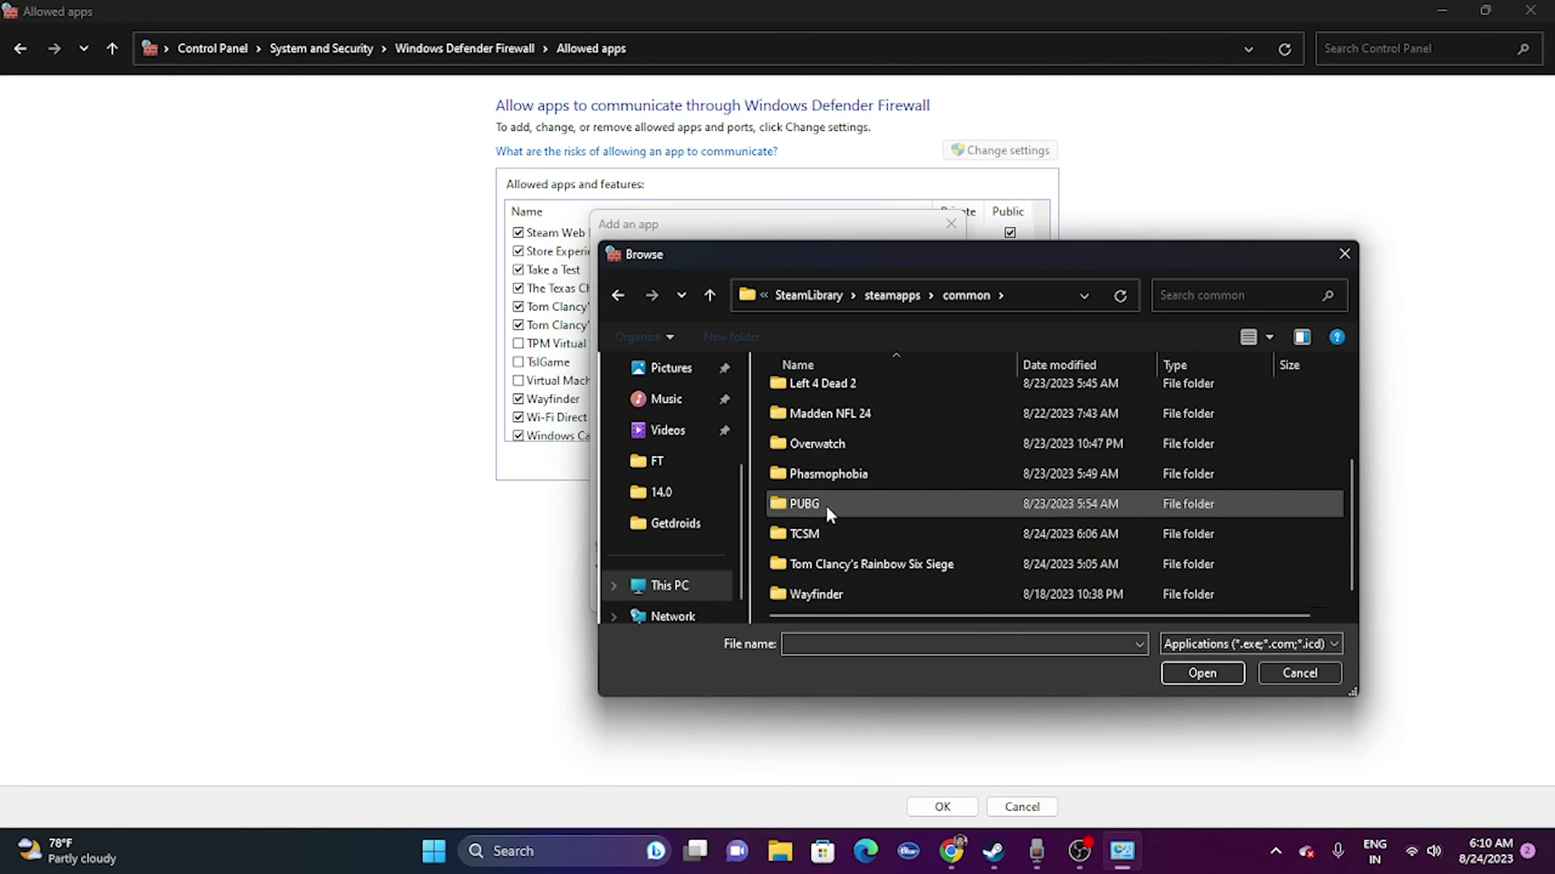
{"action": "double_click", "coordinate": [817, 531]}
Select the BBQClient application, cancel adding it to the allowed apps, and close the firewall window
{"action": "left_click", "coordinate": [819, 487]}
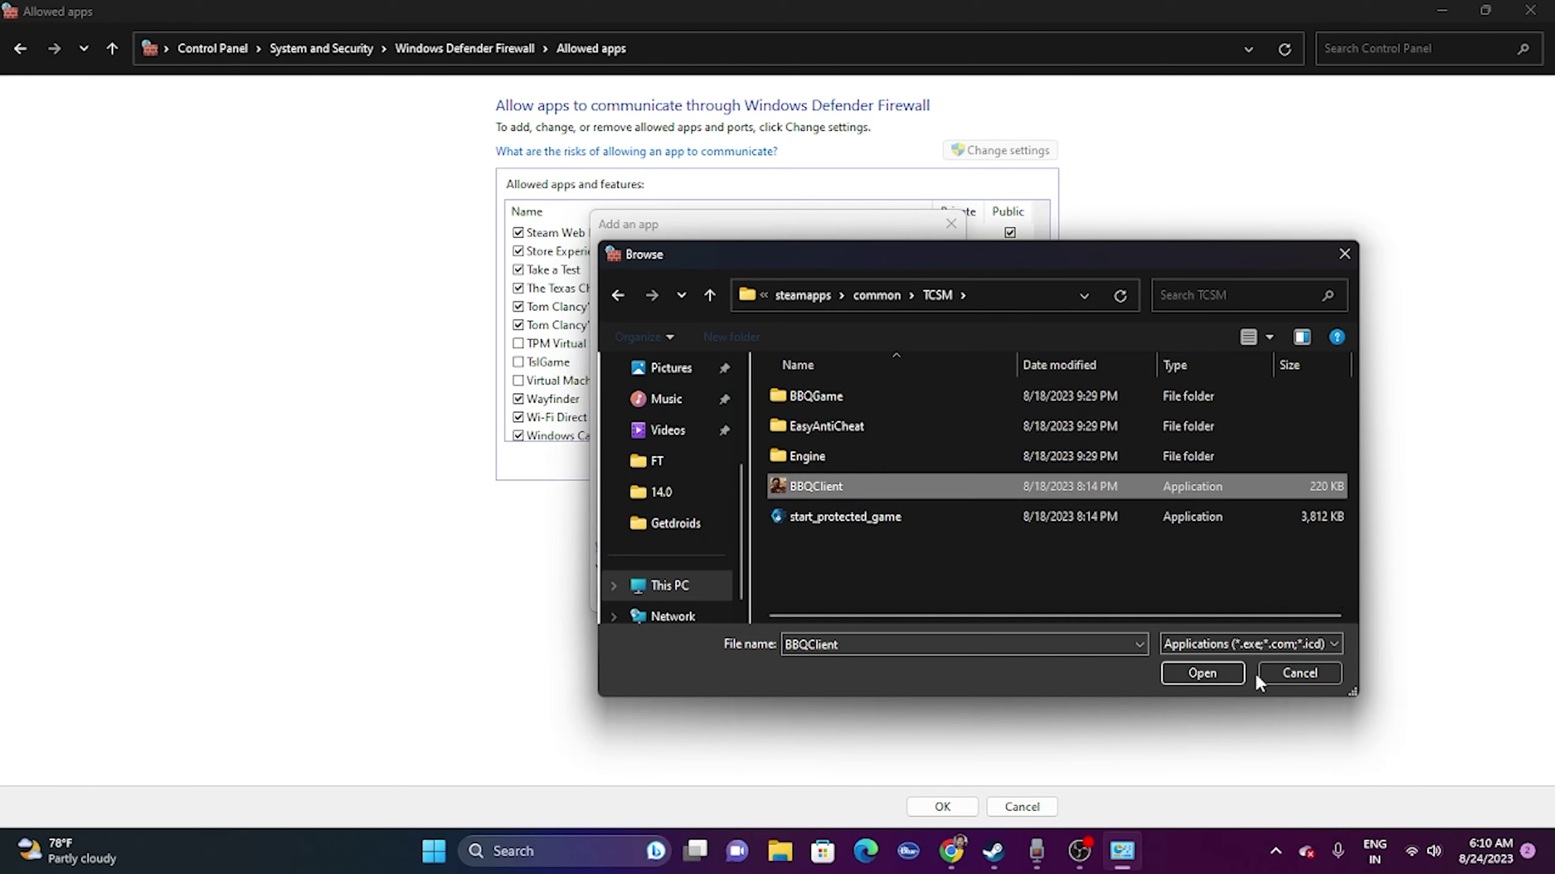
{"action": "left_click", "coordinate": [1268, 672]}
{"action": "left_click", "coordinate": [925, 594]}
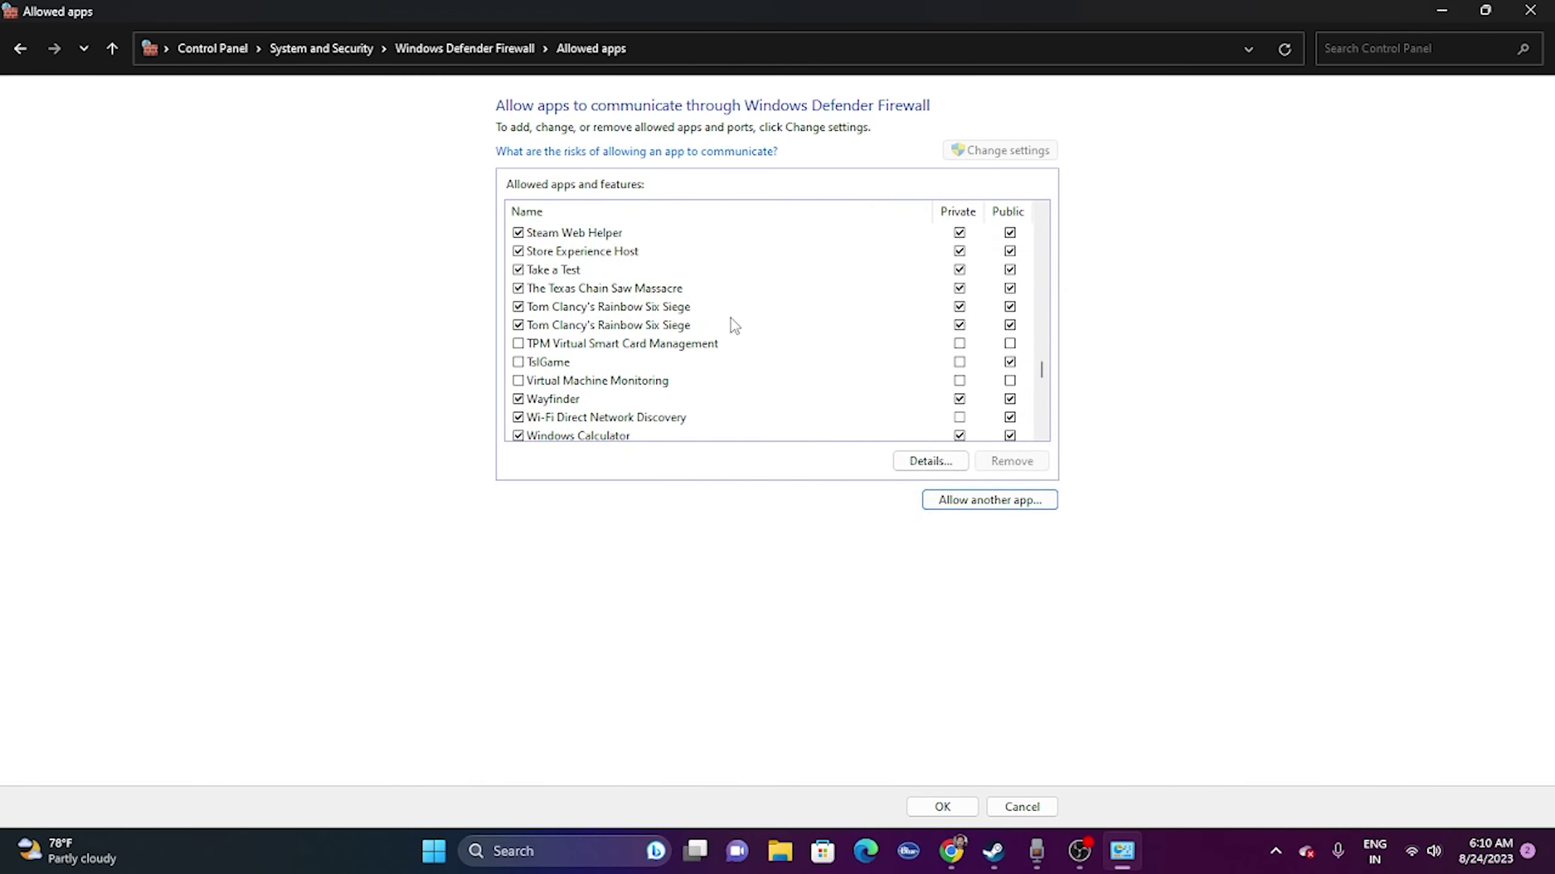
{"action": "left_click", "coordinate": [1532, 11]}
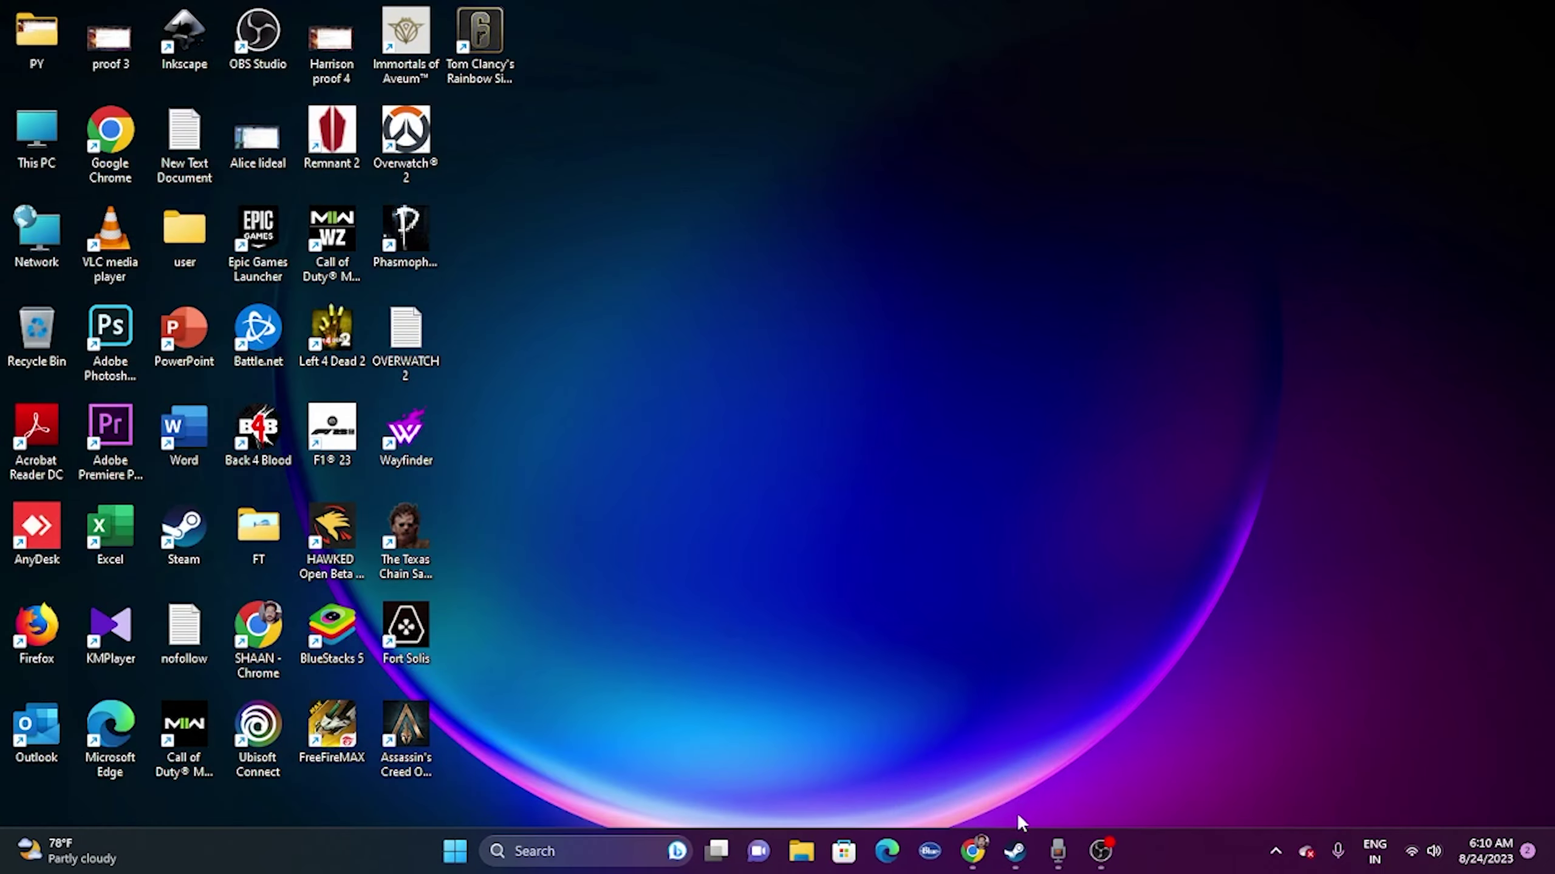
Switch to Chrome and bring up the manual driver search on NVIDIA's GeForce Drivers page
{"action": "left_click", "coordinate": [1014, 850]}
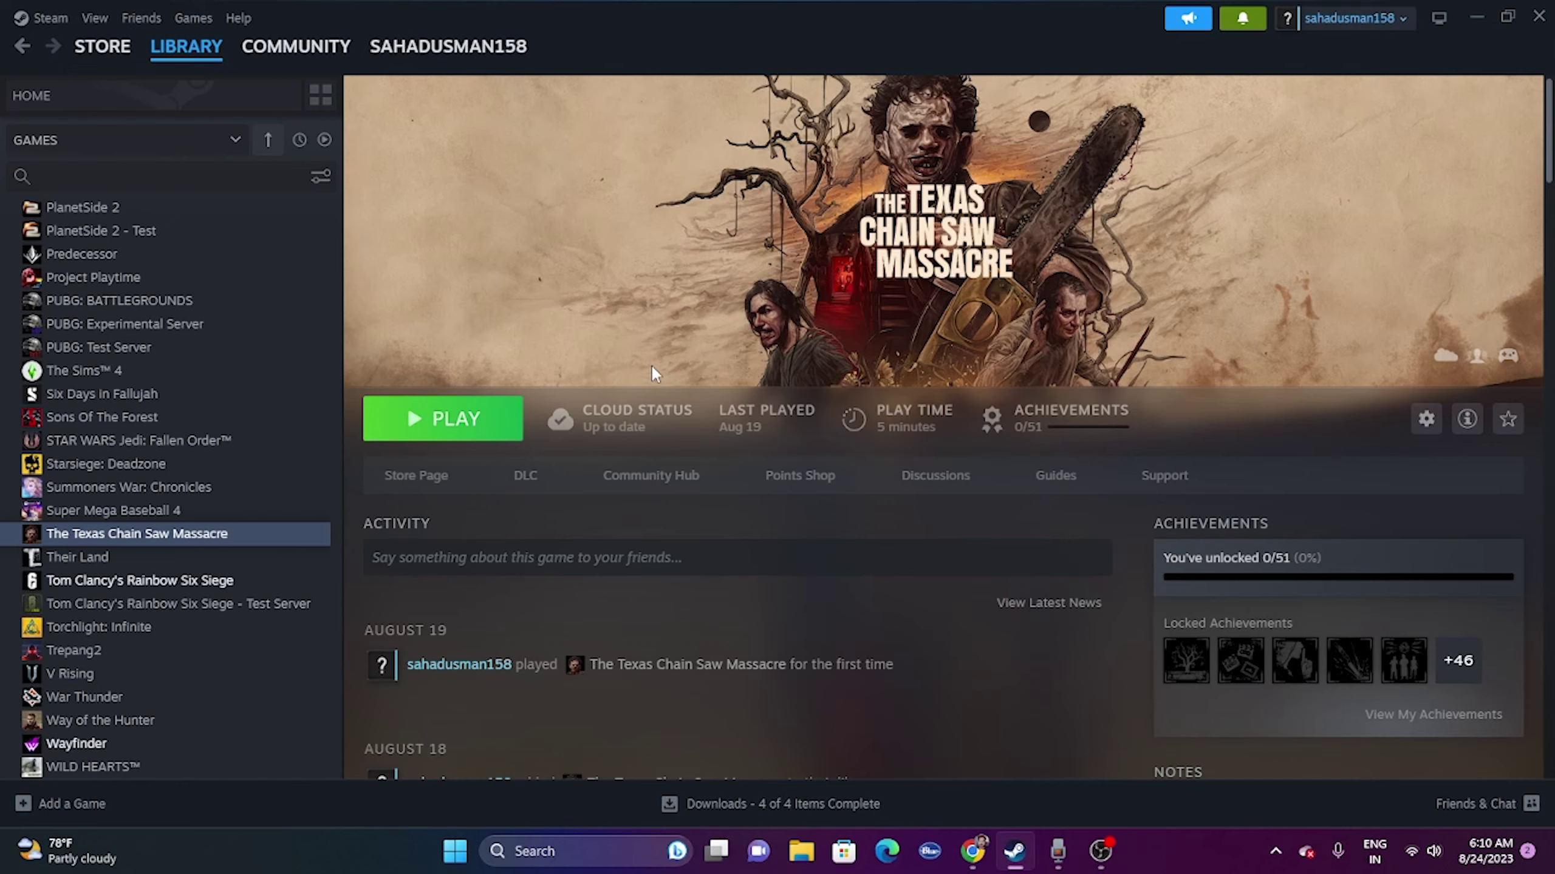
{"action": "left_click", "coordinate": [973, 851]}
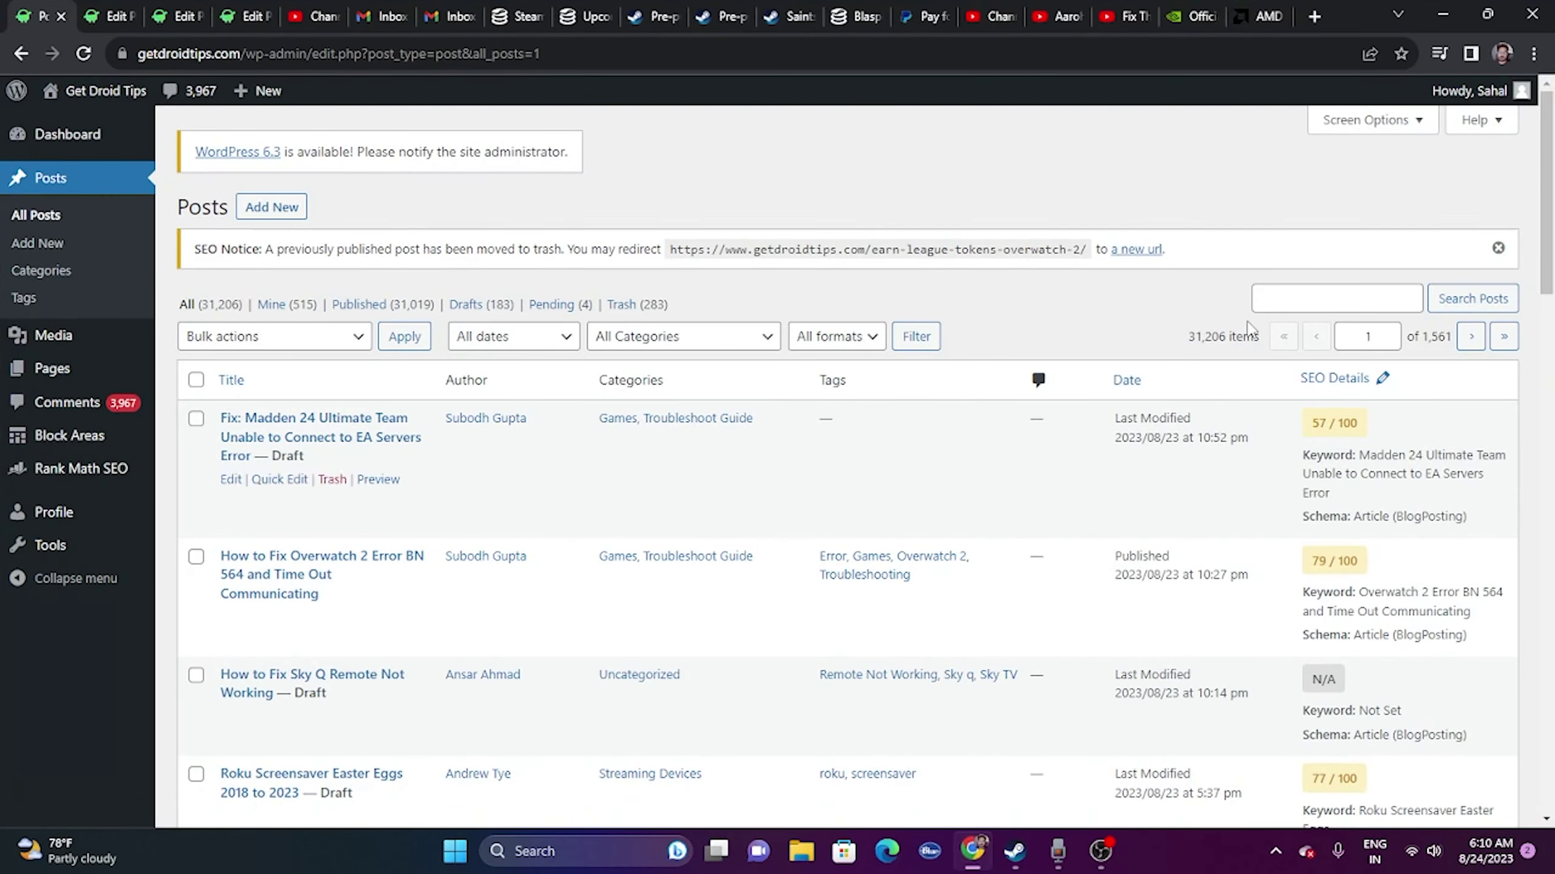
{"action": "left_click", "coordinate": [1178, 12]}
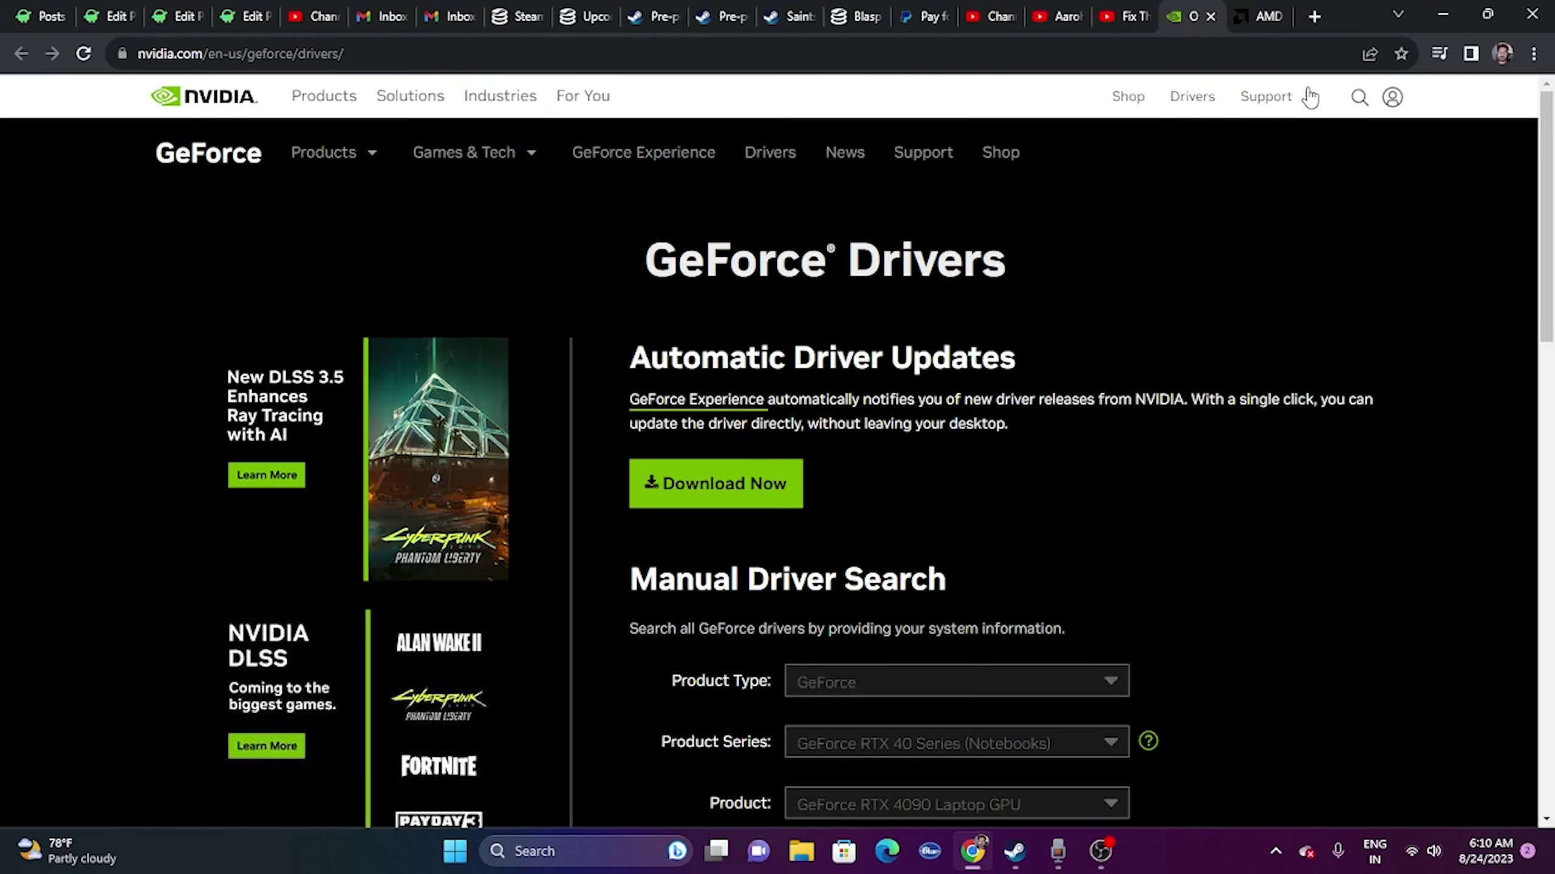
{"action": "left_click", "coordinate": [1262, 15]}
{"action": "left_click", "coordinate": [1198, 10]}
{"action": "scroll", "coordinate": [1429, 330], "scroll_direction": "down", "scroll_amount": 5}
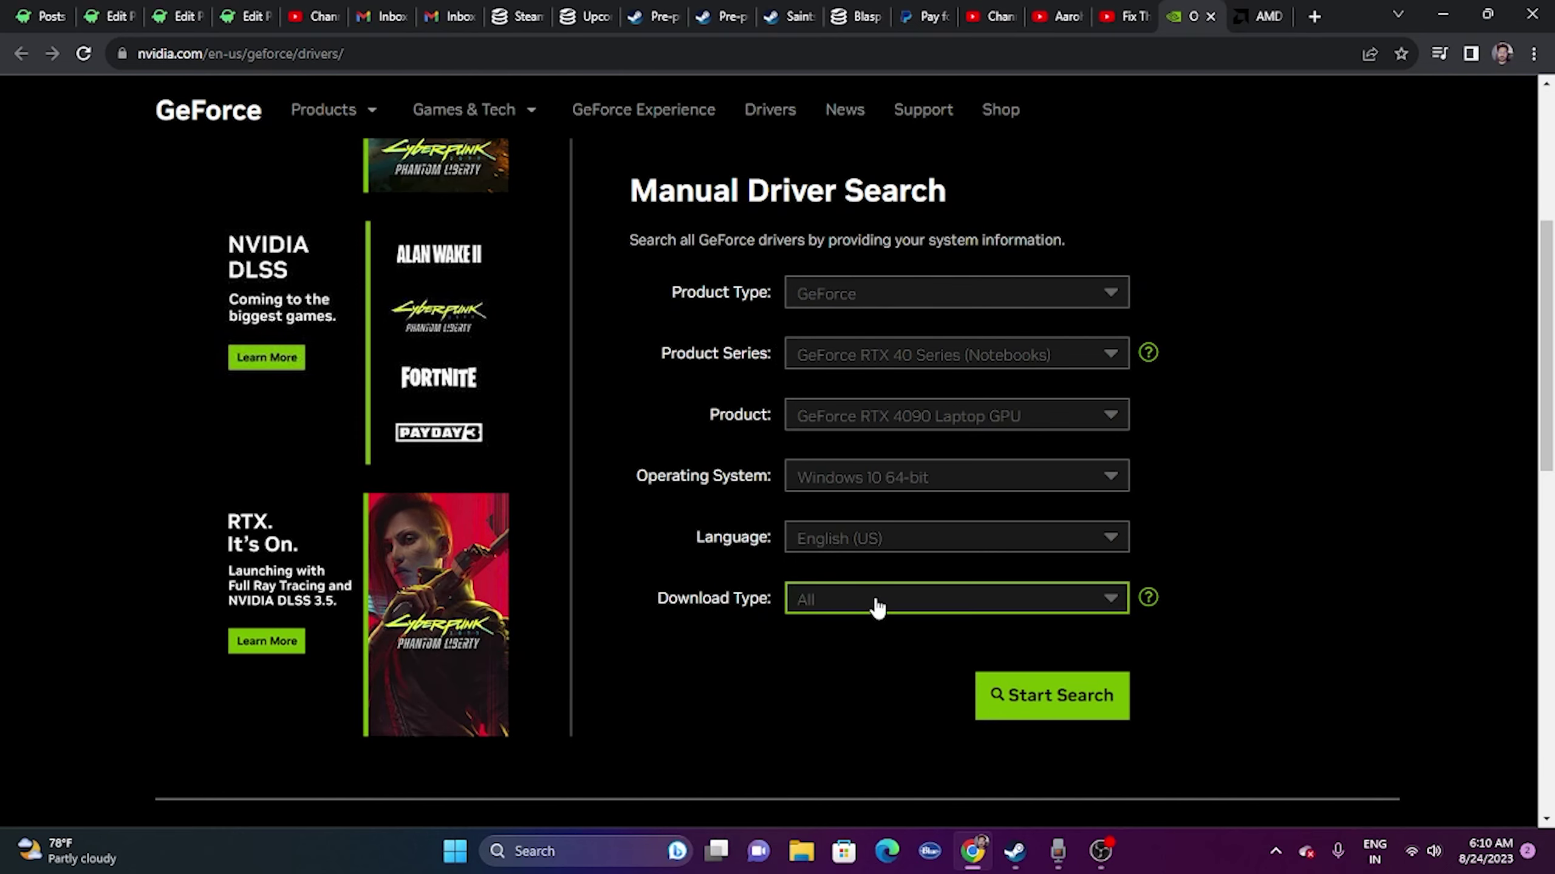
Search NVIDIA drivers for product type GeForce, GeForce RTX 40 Series, NVIDIA GeForce RTX 4090, on Windows 11
{"action": "left_click", "coordinate": [818, 313]}
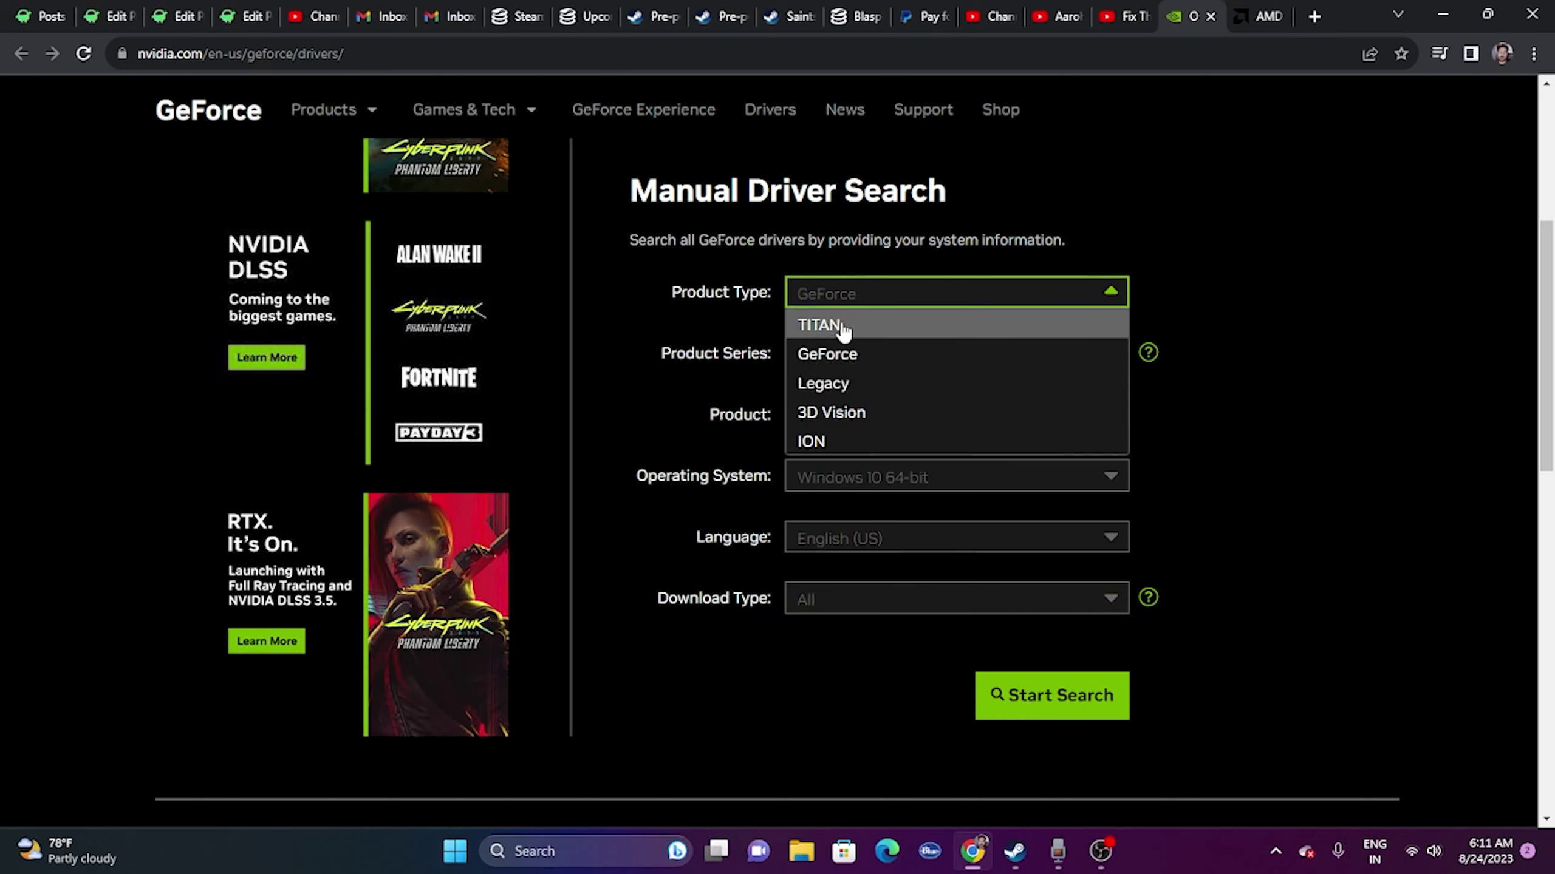
{"action": "left_click", "coordinate": [798, 358]}
{"action": "left_click", "coordinate": [872, 374]}
{"action": "left_click", "coordinate": [881, 414]}
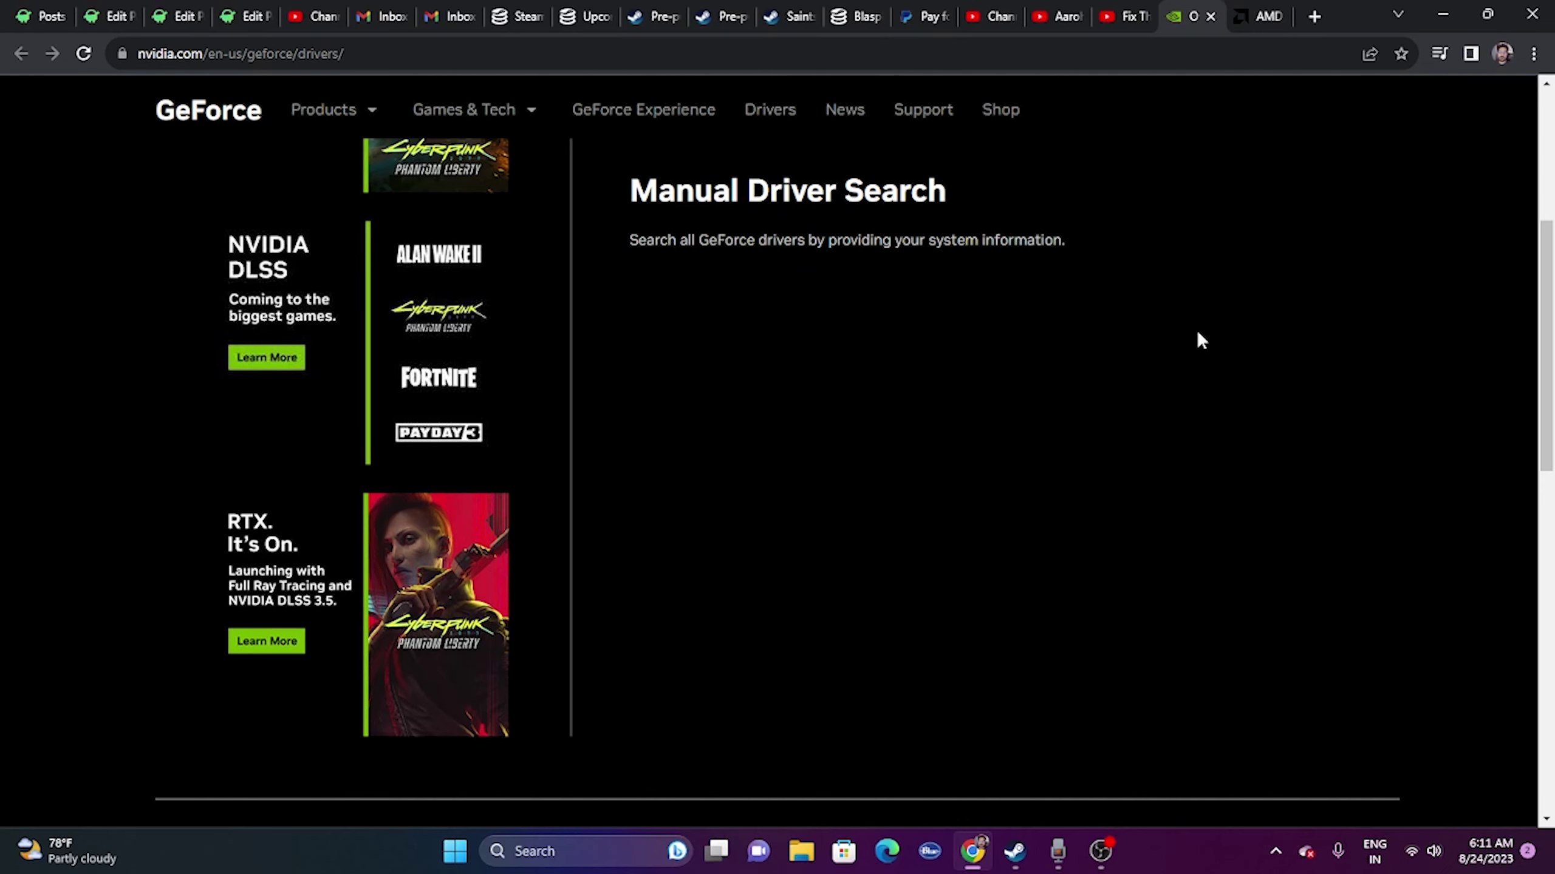
{"action": "left_click", "coordinate": [894, 484]}
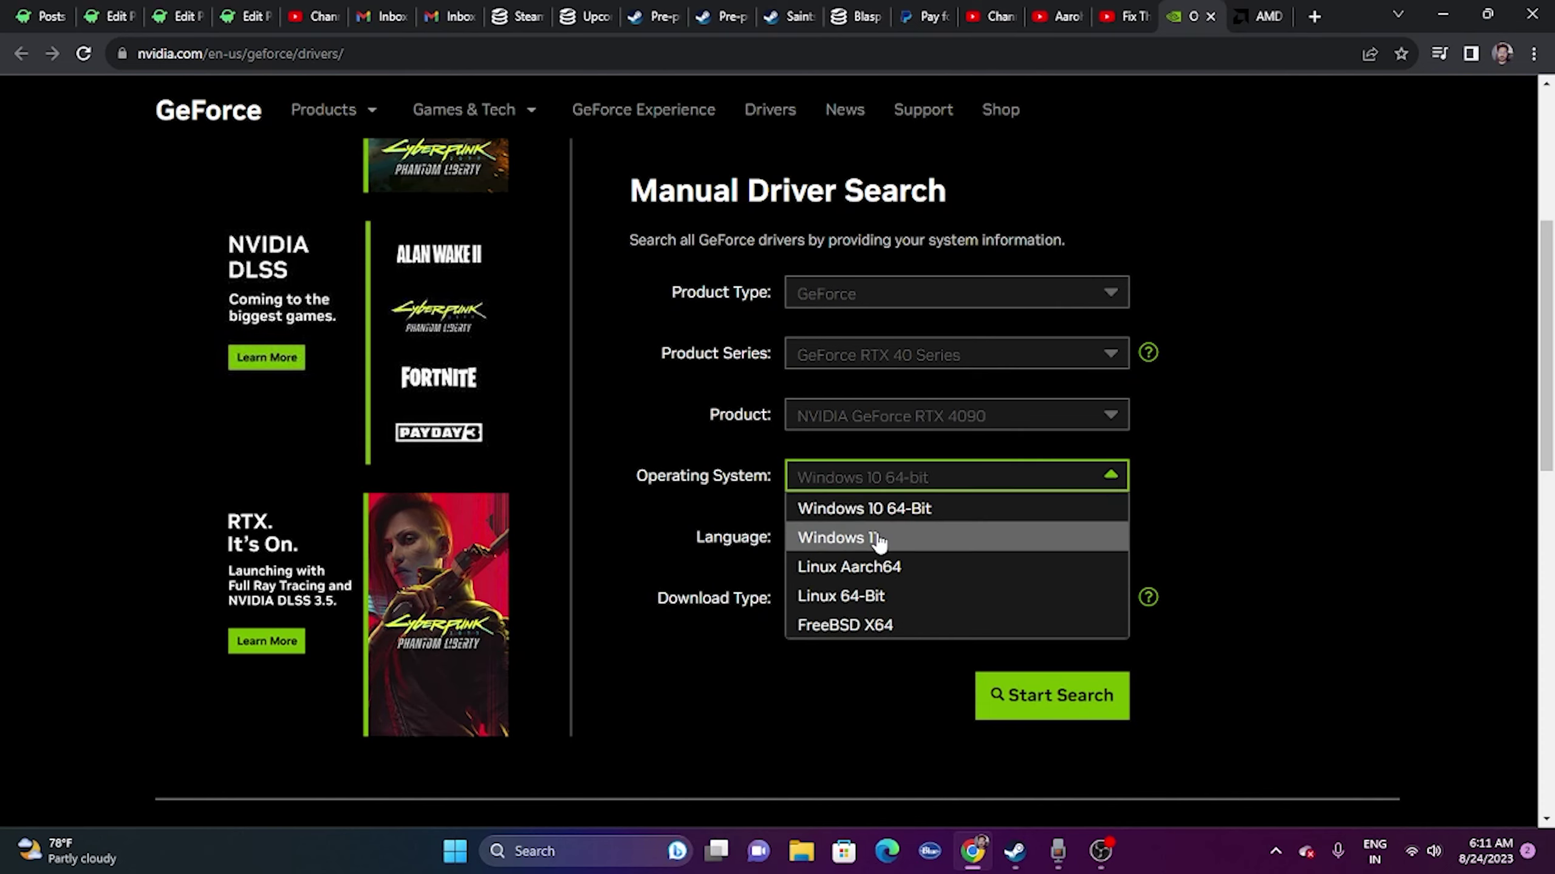
{"action": "left_click", "coordinate": [893, 536]}
{"action": "left_click", "coordinate": [1065, 704]}
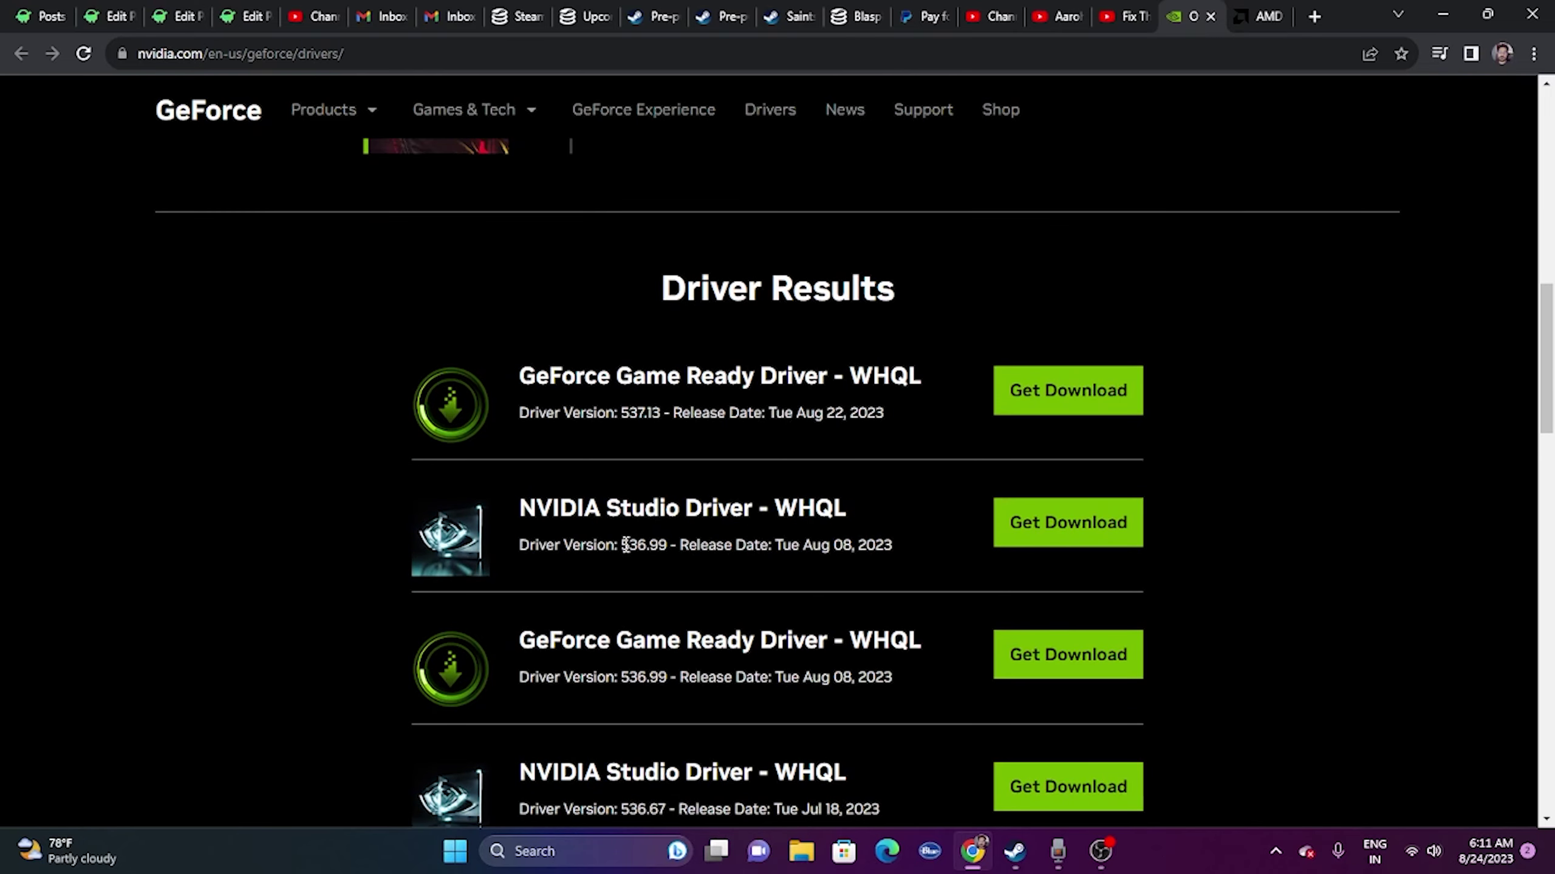
Check the version number and release date of the newest NVIDIA Studio Driver in the results
{"action": "left_click_drag", "start_coordinate": [622, 545], "coordinate": [671, 545]}
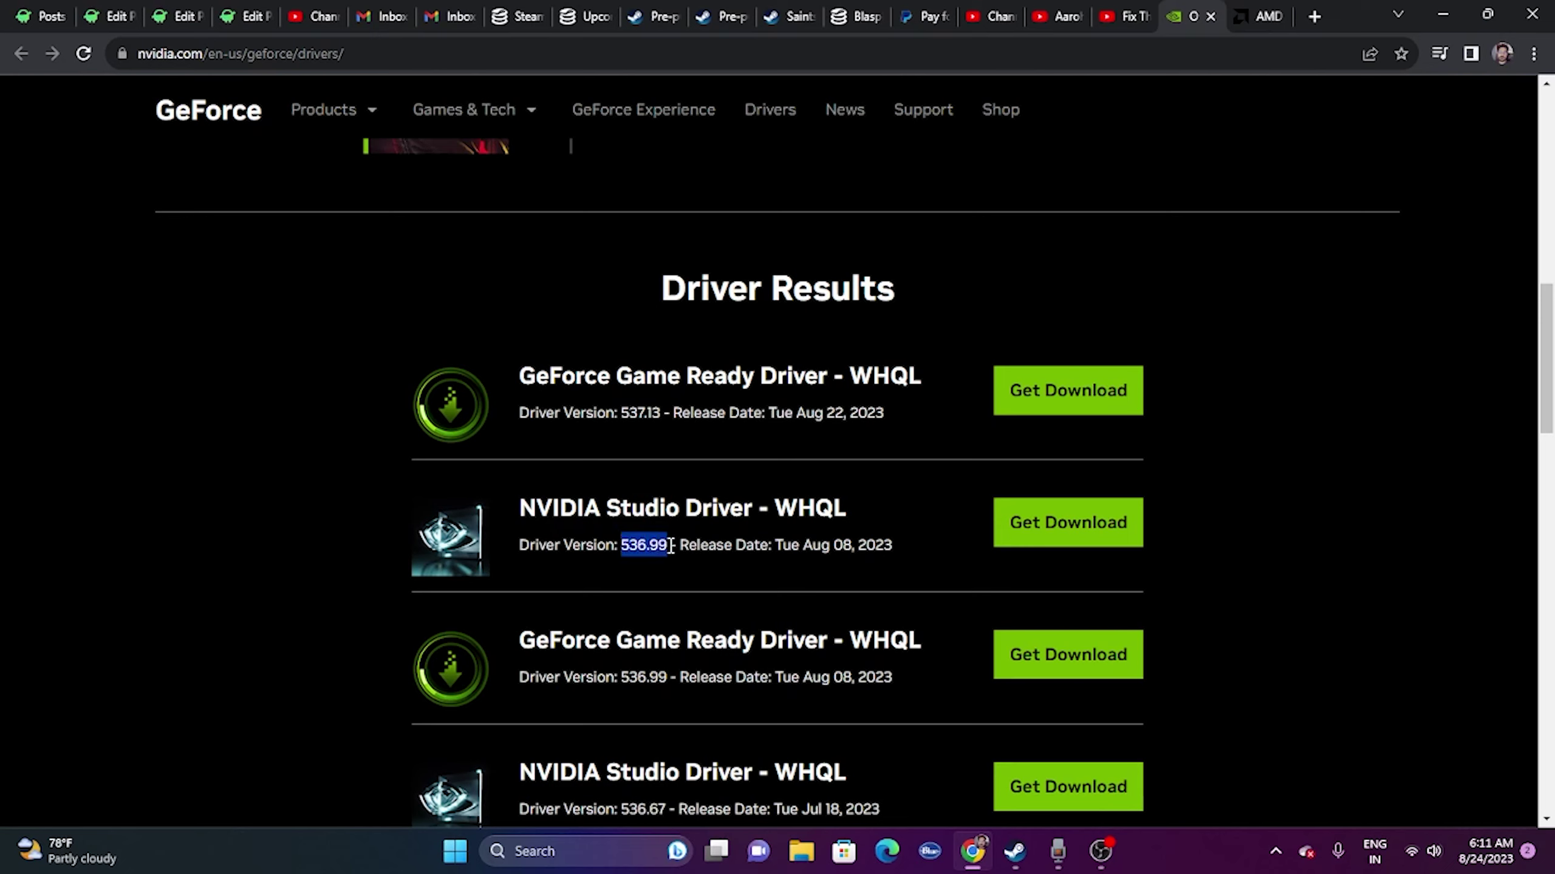
{"action": "left_click", "coordinate": [814, 561]}
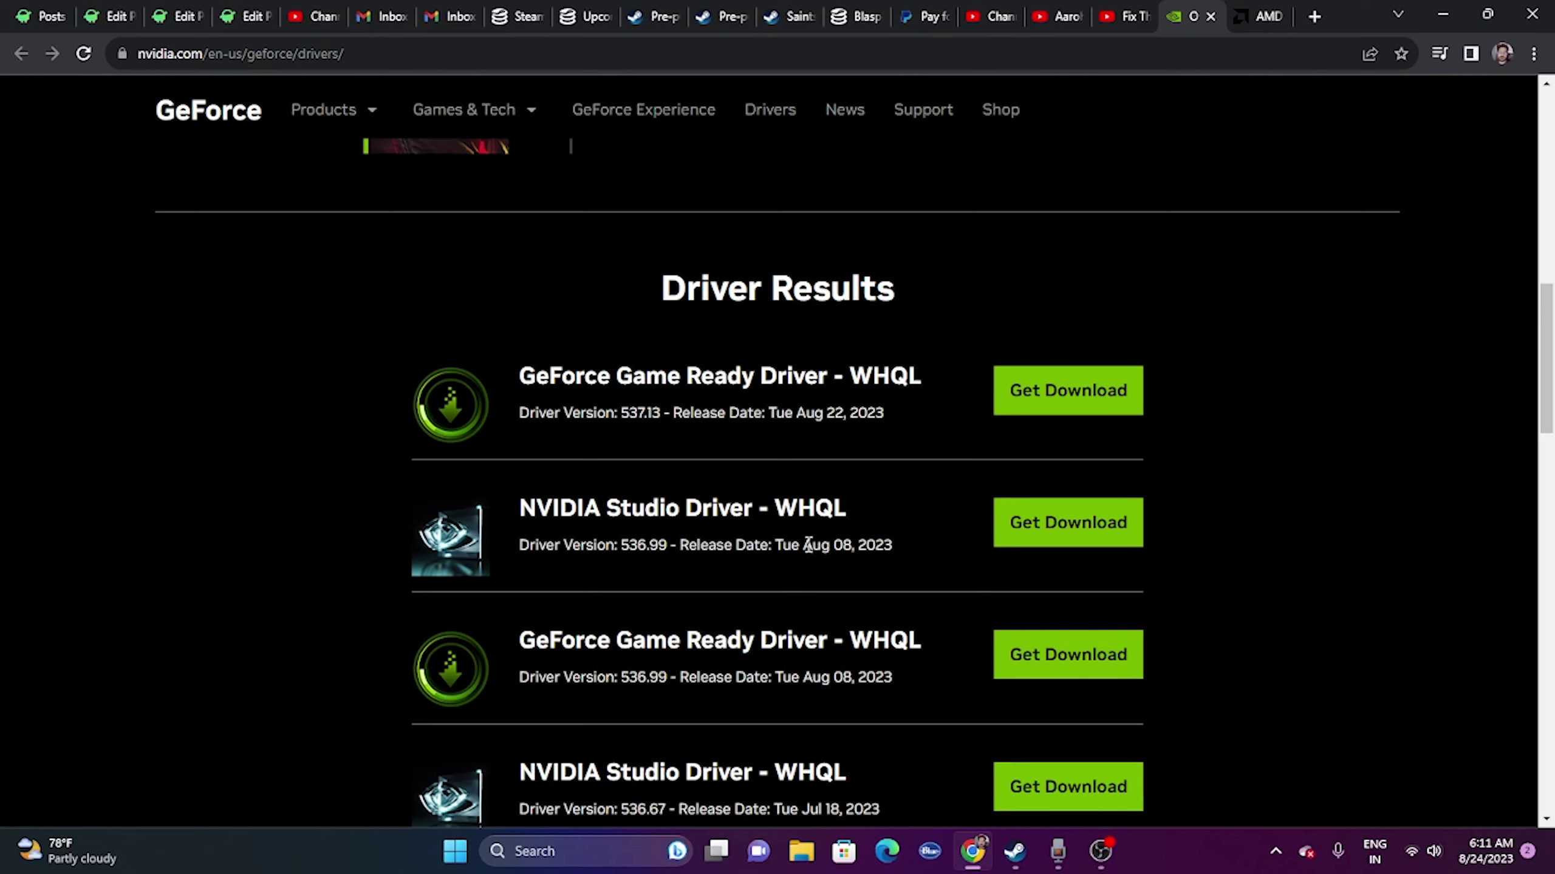
{"action": "left_click_drag", "start_coordinate": [808, 544], "coordinate": [885, 545]}
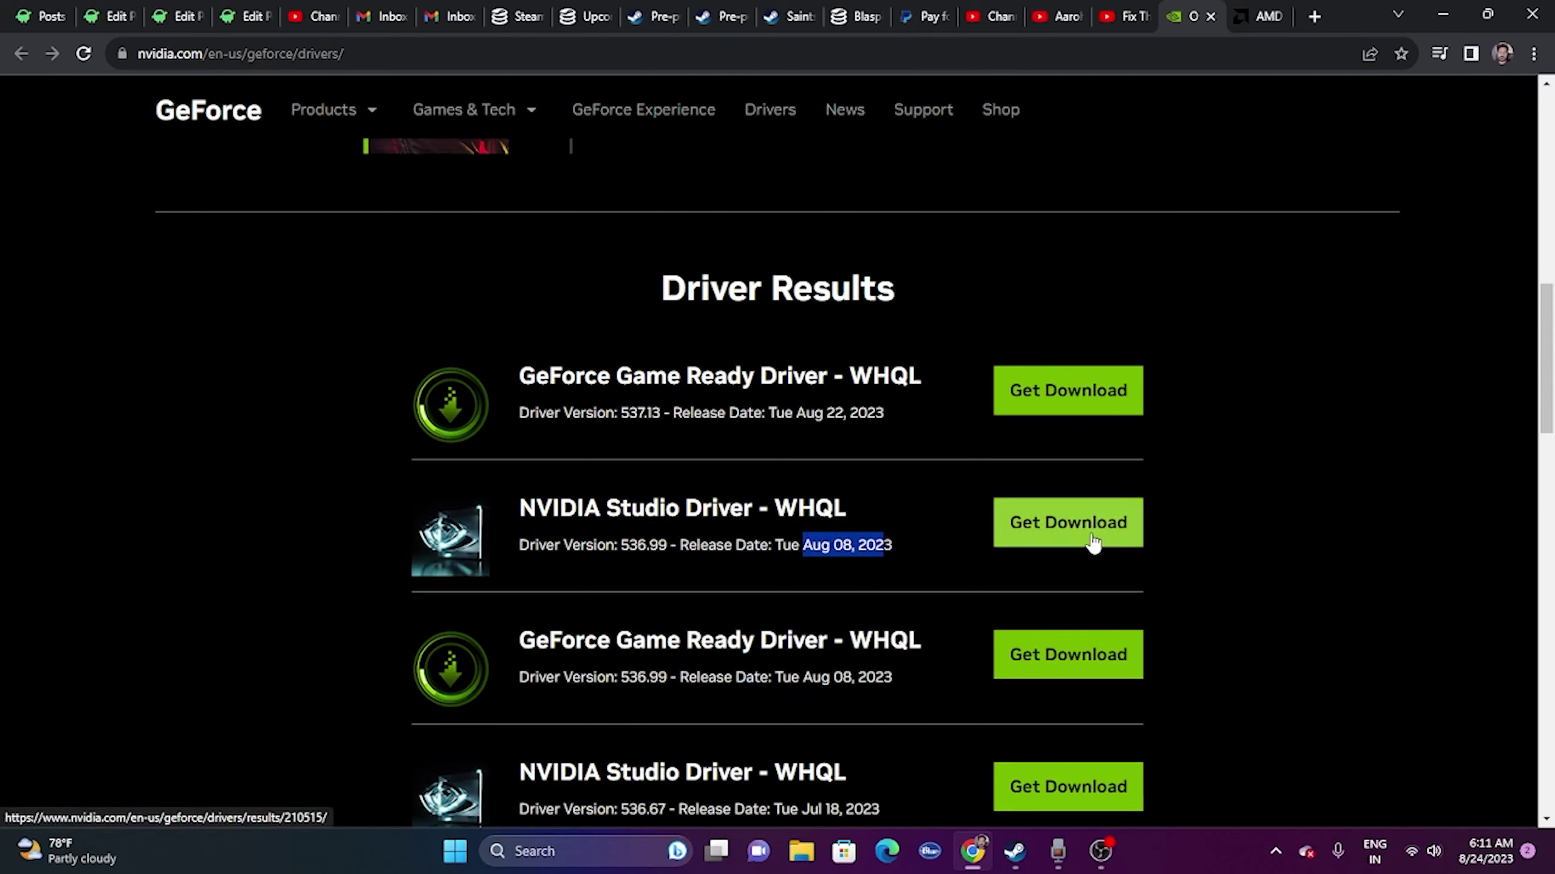
{"action": "left_click", "coordinate": [1283, 512]}
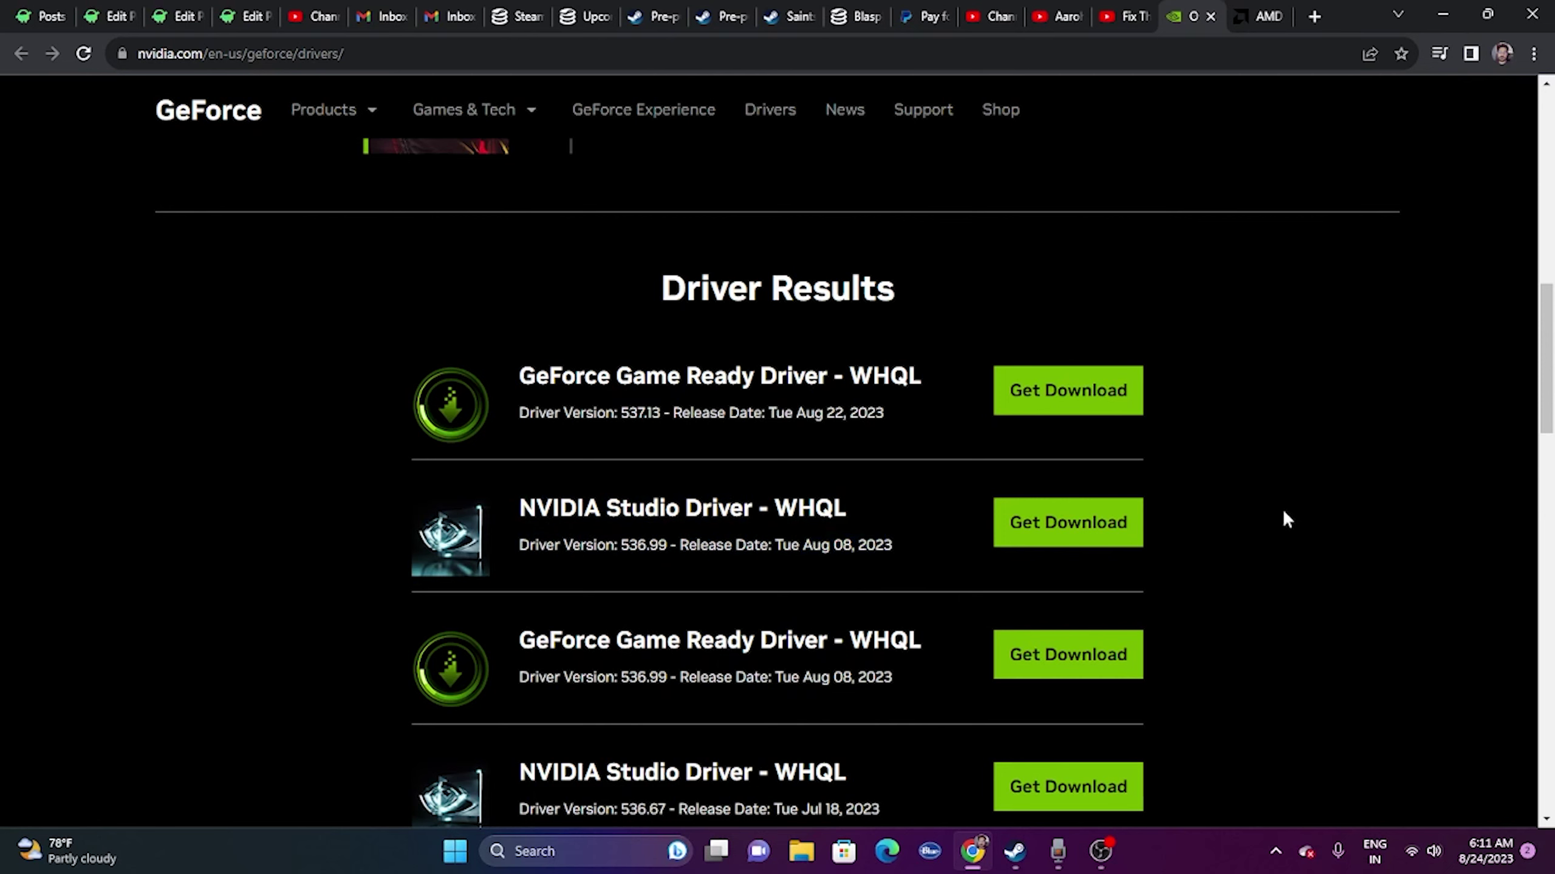
Look up AMD graphics drivers for the AMD Radeon RX 7600S in the RX 7000S Series and view the available Windows editions
{"action": "left_click", "coordinate": [1265, 16]}
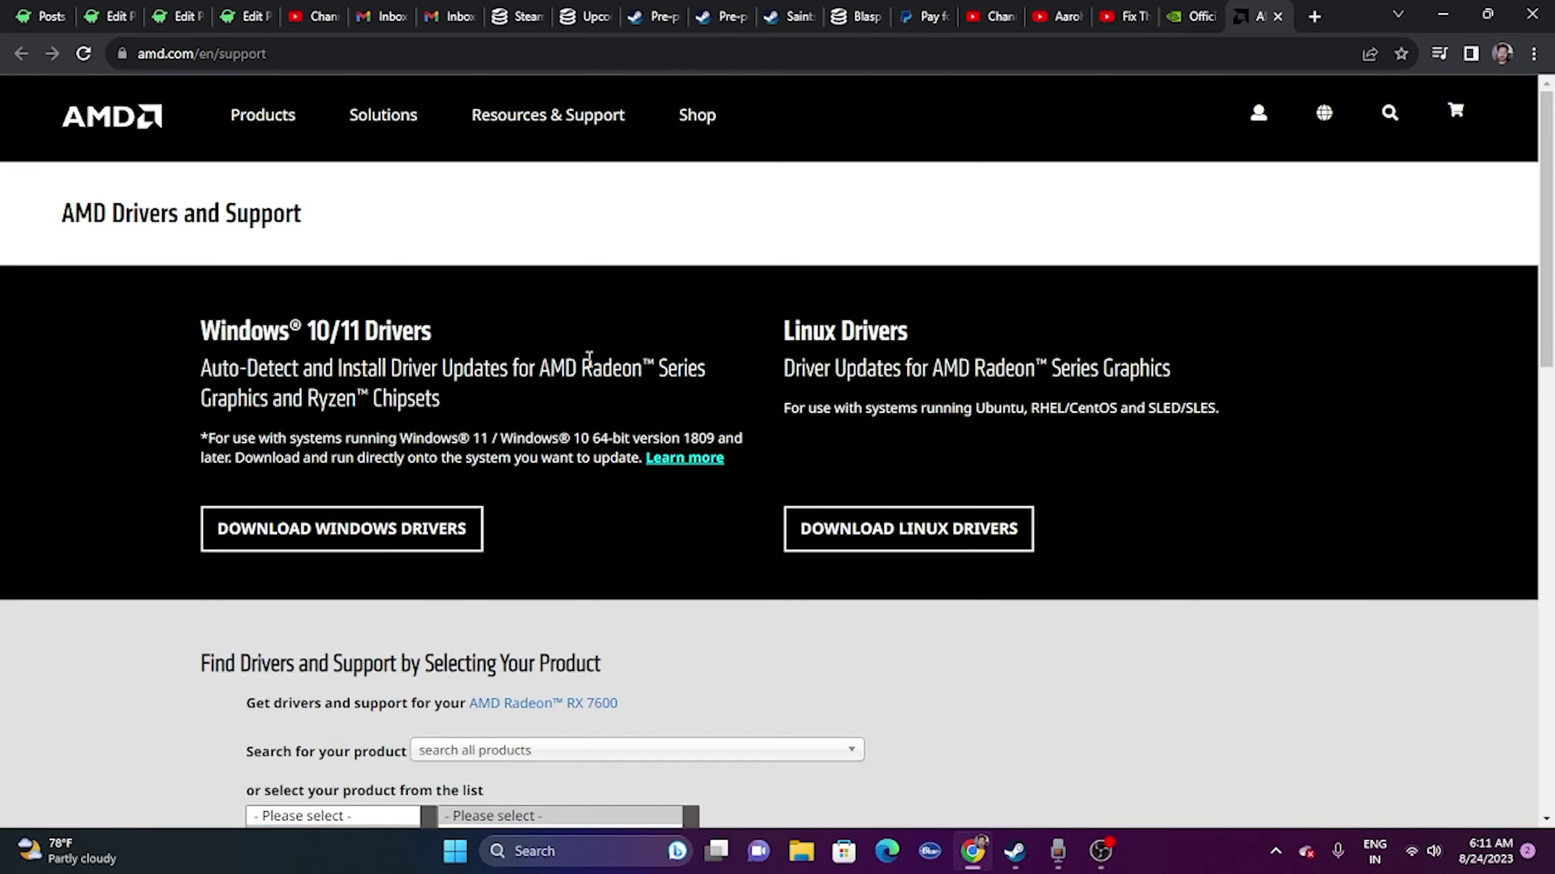
{"action": "scroll", "coordinate": [872, 440], "scroll_direction": "down", "scroll_amount": 3}
{"action": "scroll", "coordinate": [872, 440], "scroll_direction": "down", "scroll_amount": 3}
{"action": "left_click", "coordinate": [293, 449]}
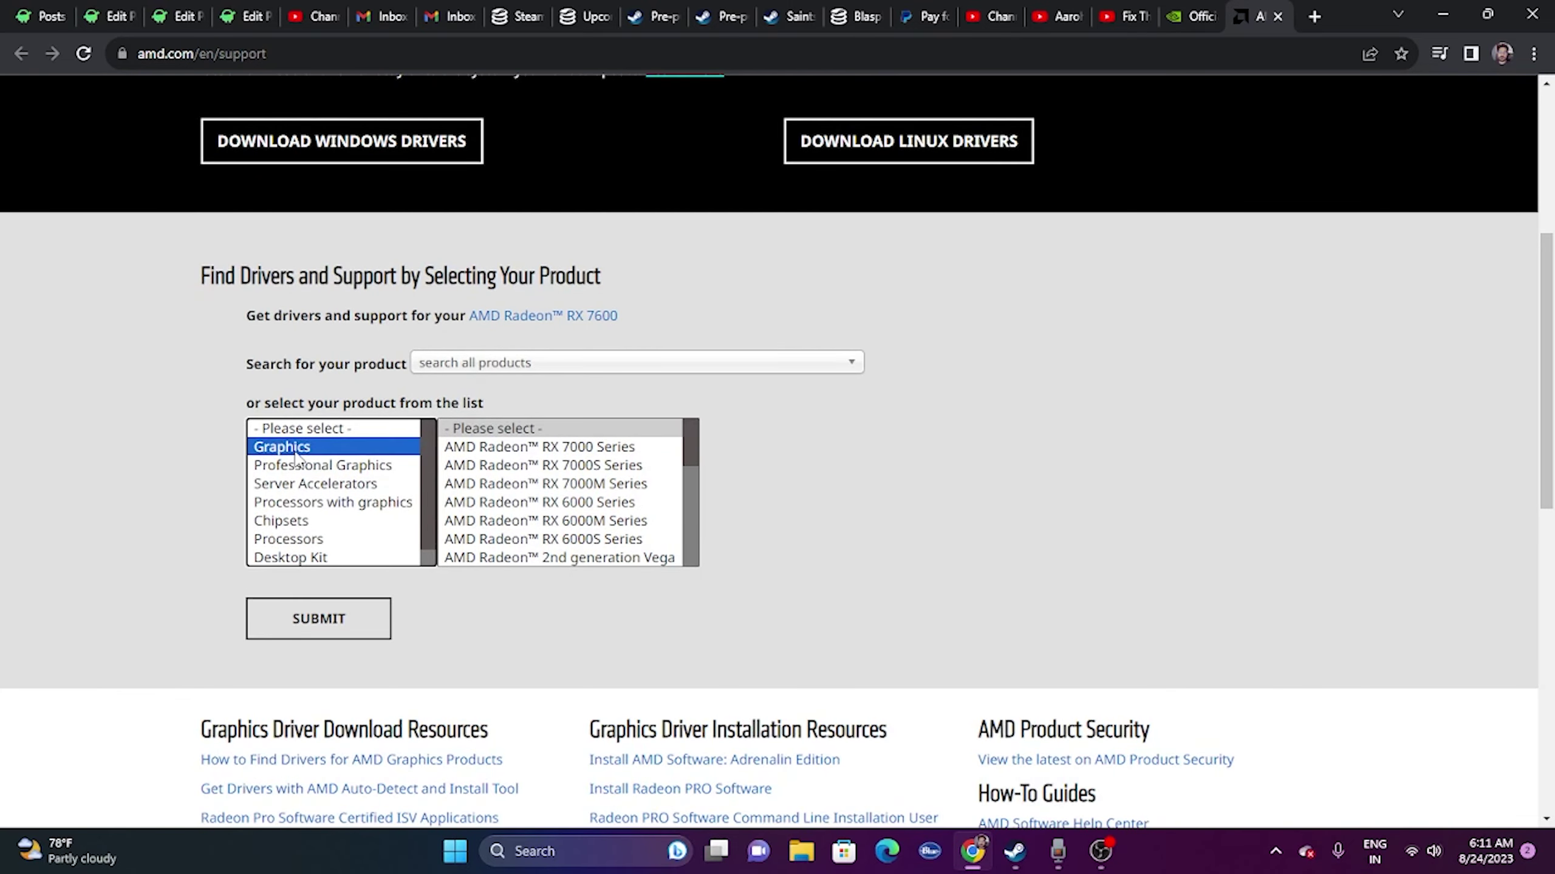
{"action": "left_click", "coordinate": [493, 465]}
{"action": "left_click", "coordinate": [759, 447]}
{"action": "left_click", "coordinate": [1015, 465]}
{"action": "left_click", "coordinate": [330, 618]}
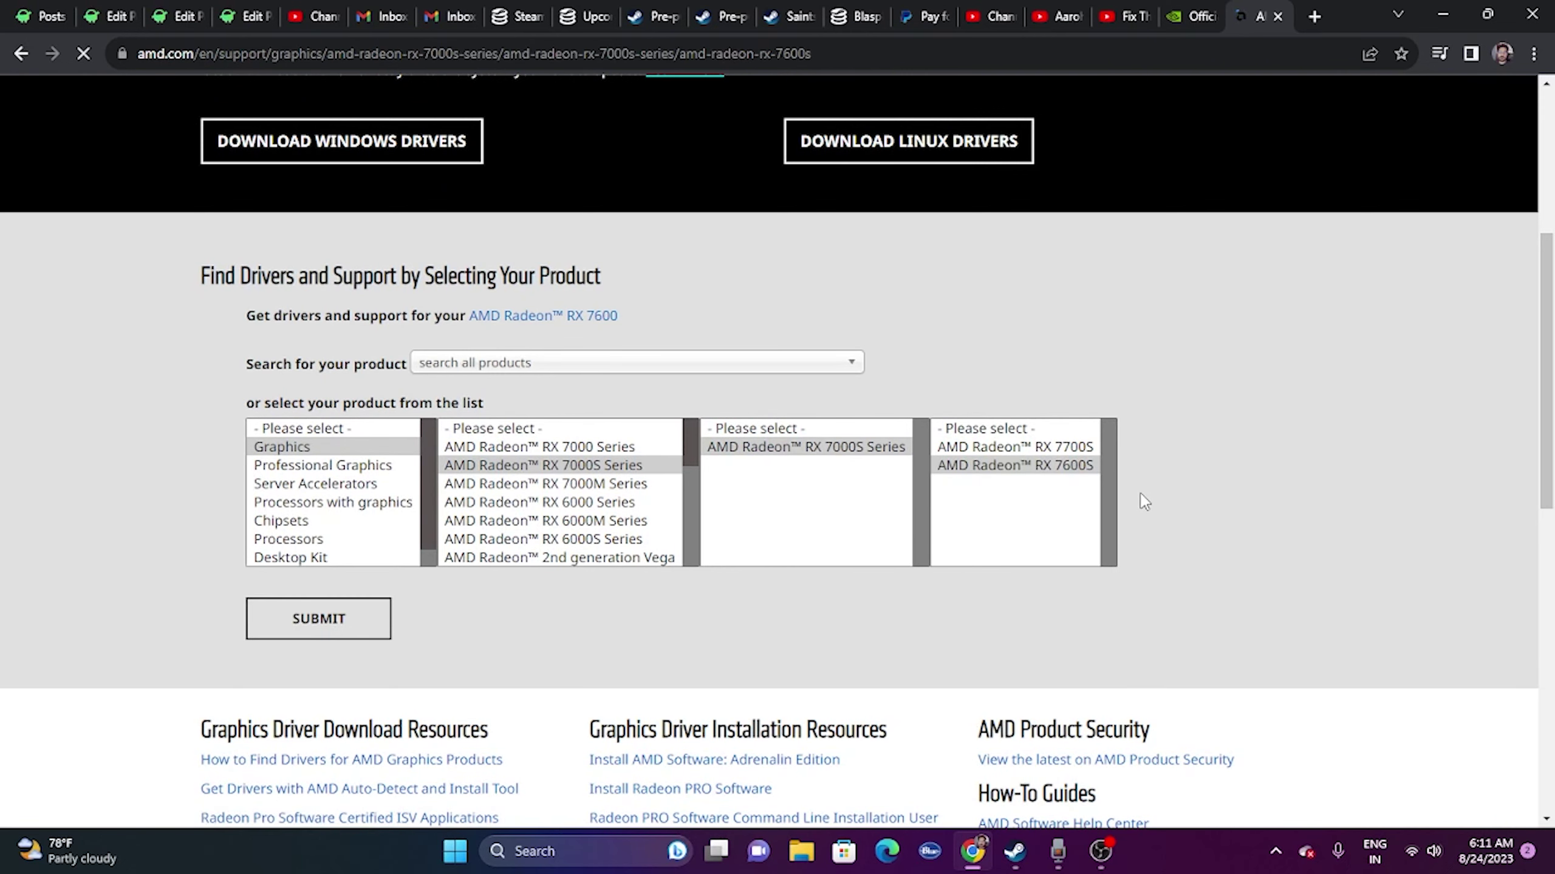
{"action": "scroll", "coordinate": [262, 440], "scroll_direction": "down", "scroll_amount": 3}
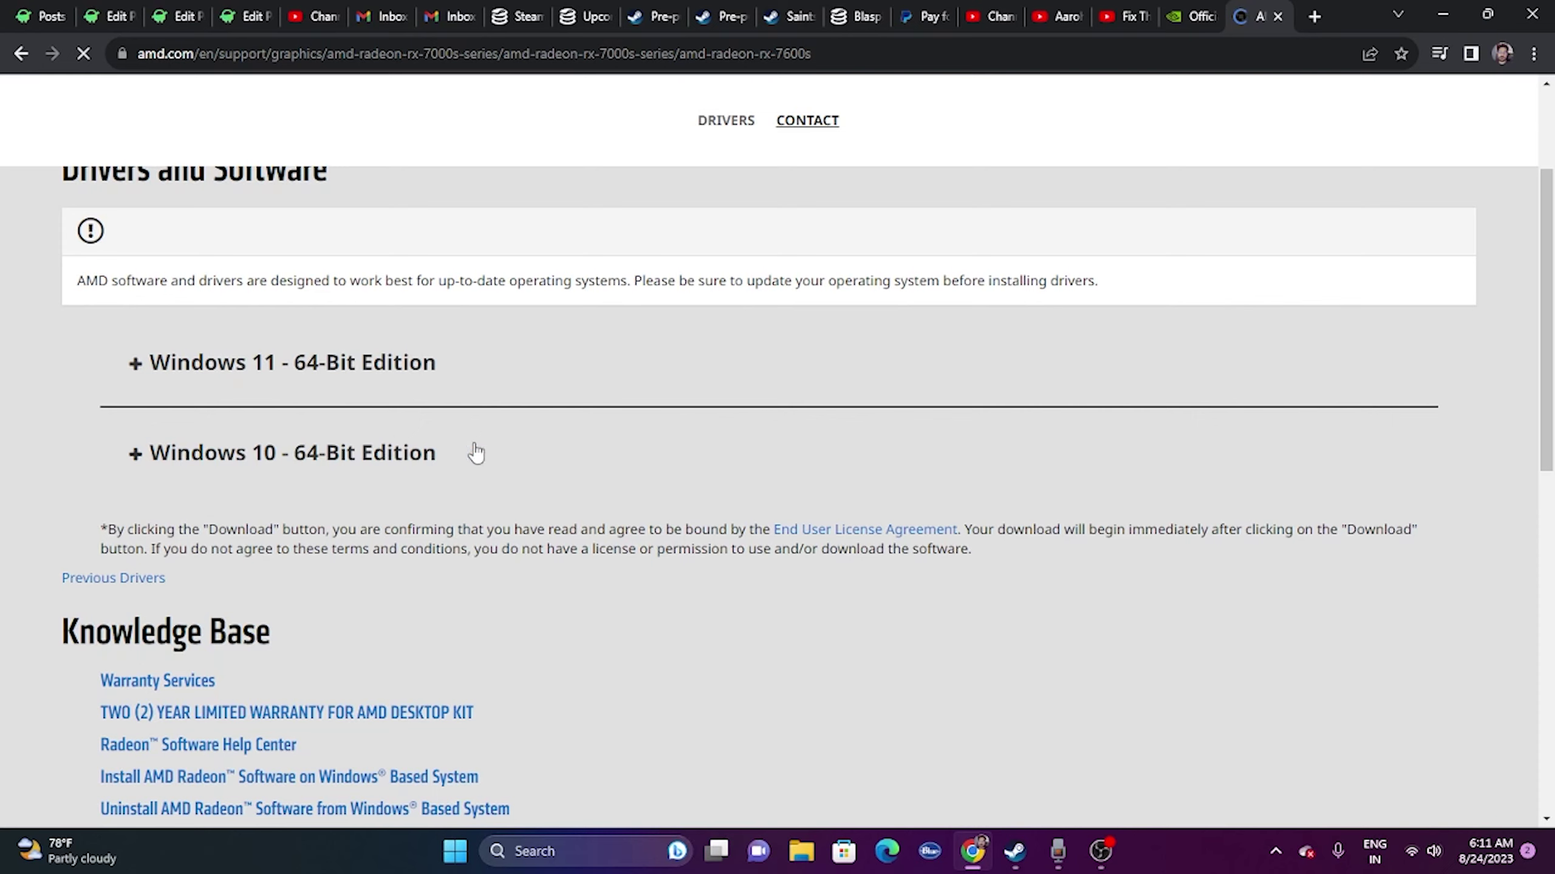
Minimize Chrome and Steam, and open the Virtual Memory settings through the advanced system performance options
{"action": "left_click", "coordinate": [1435, 20]}
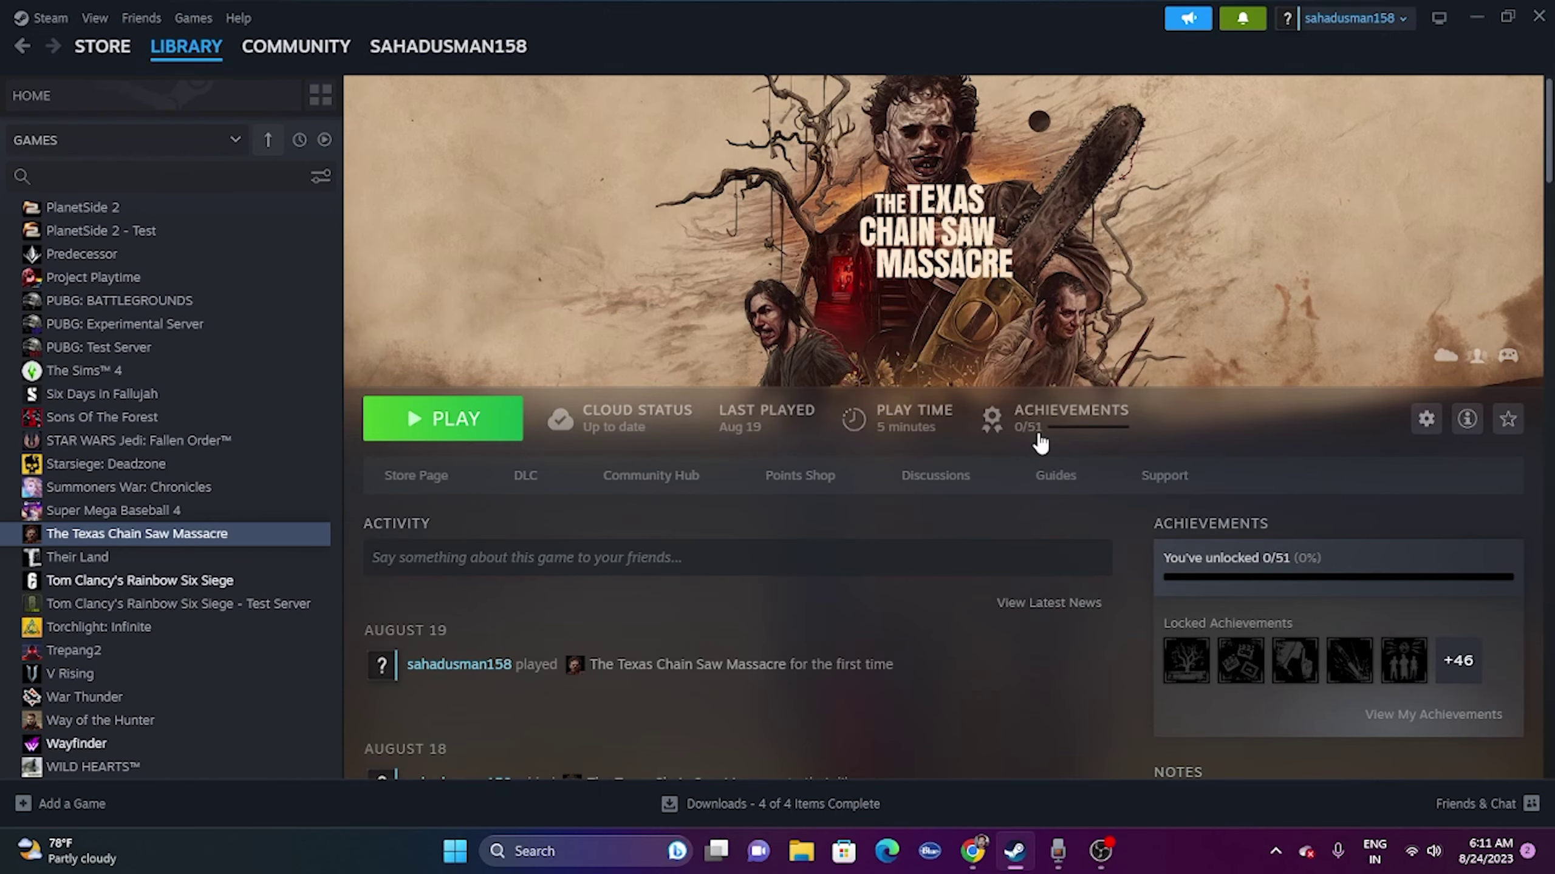
{"action": "left_click", "coordinate": [1476, 17]}
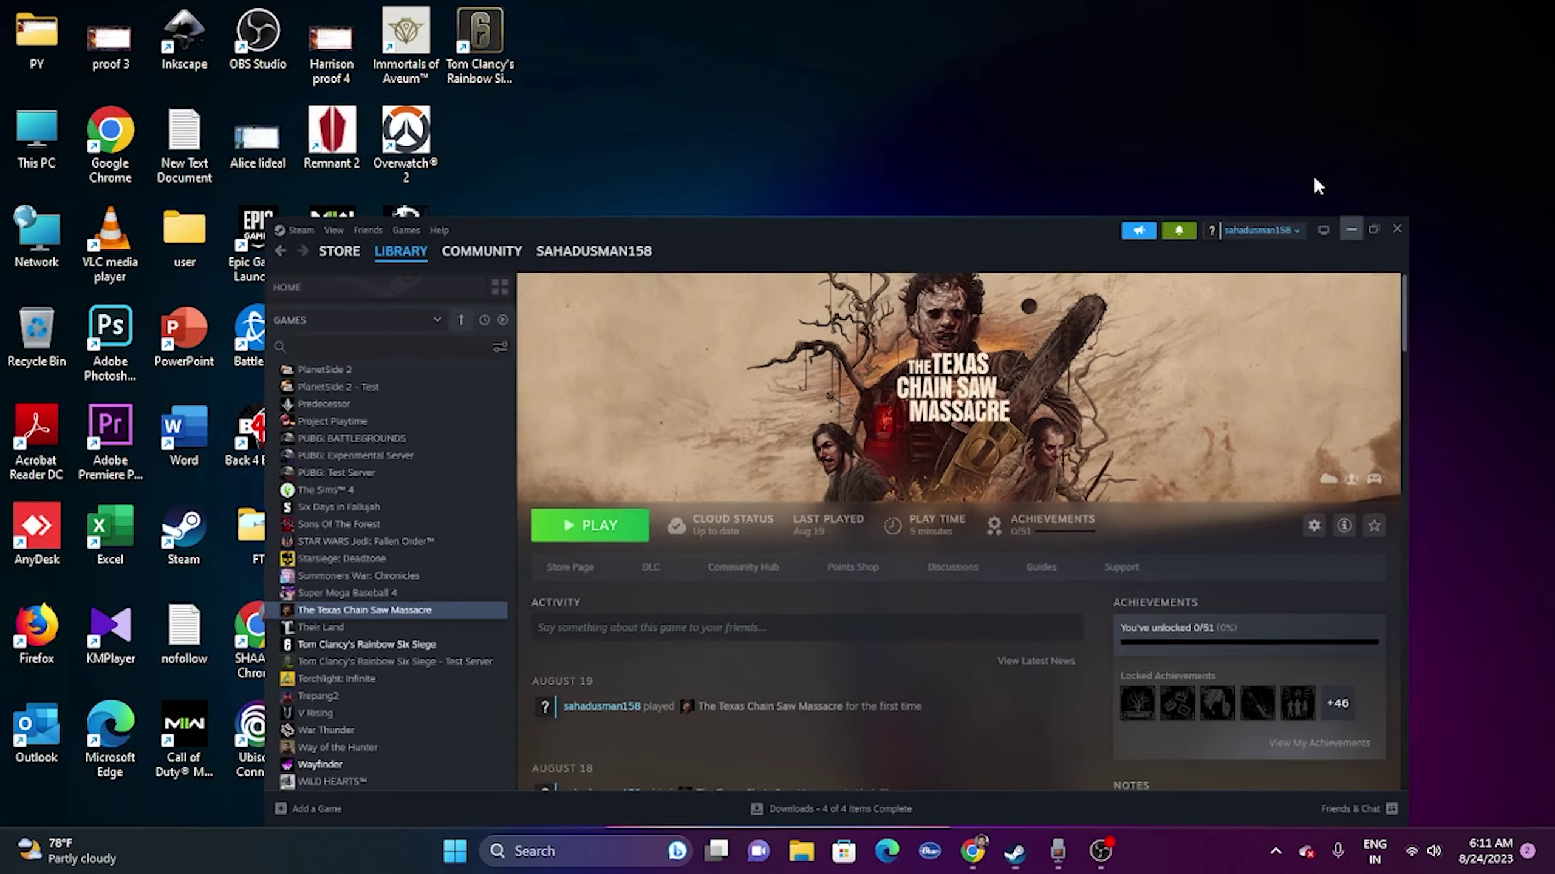
{"action": "left_click", "coordinate": [555, 856]}
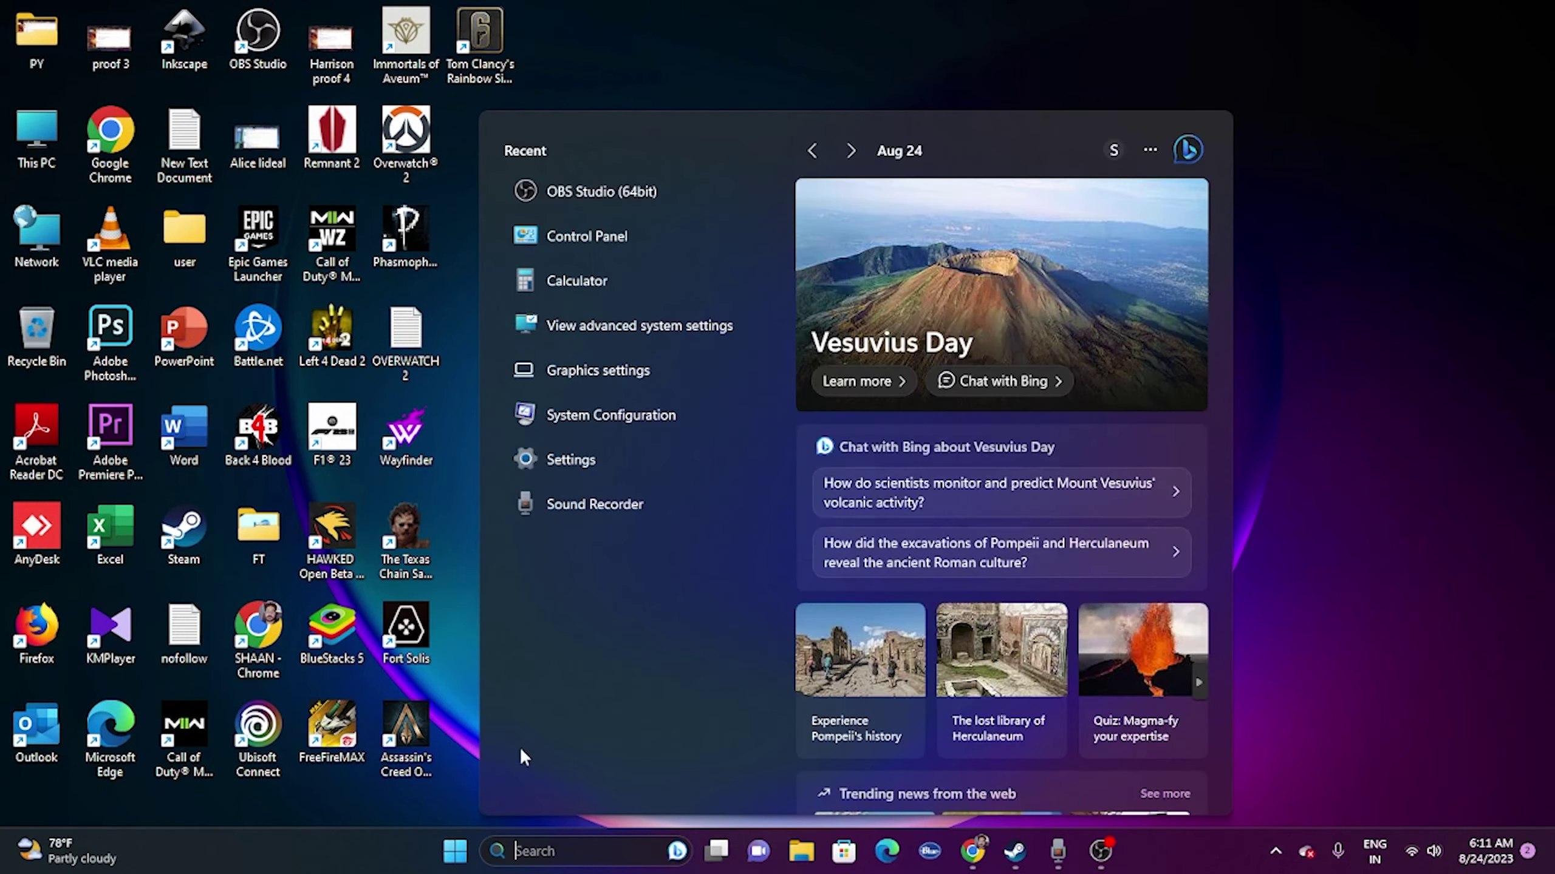
{"action": "left_click", "coordinate": [671, 341]}
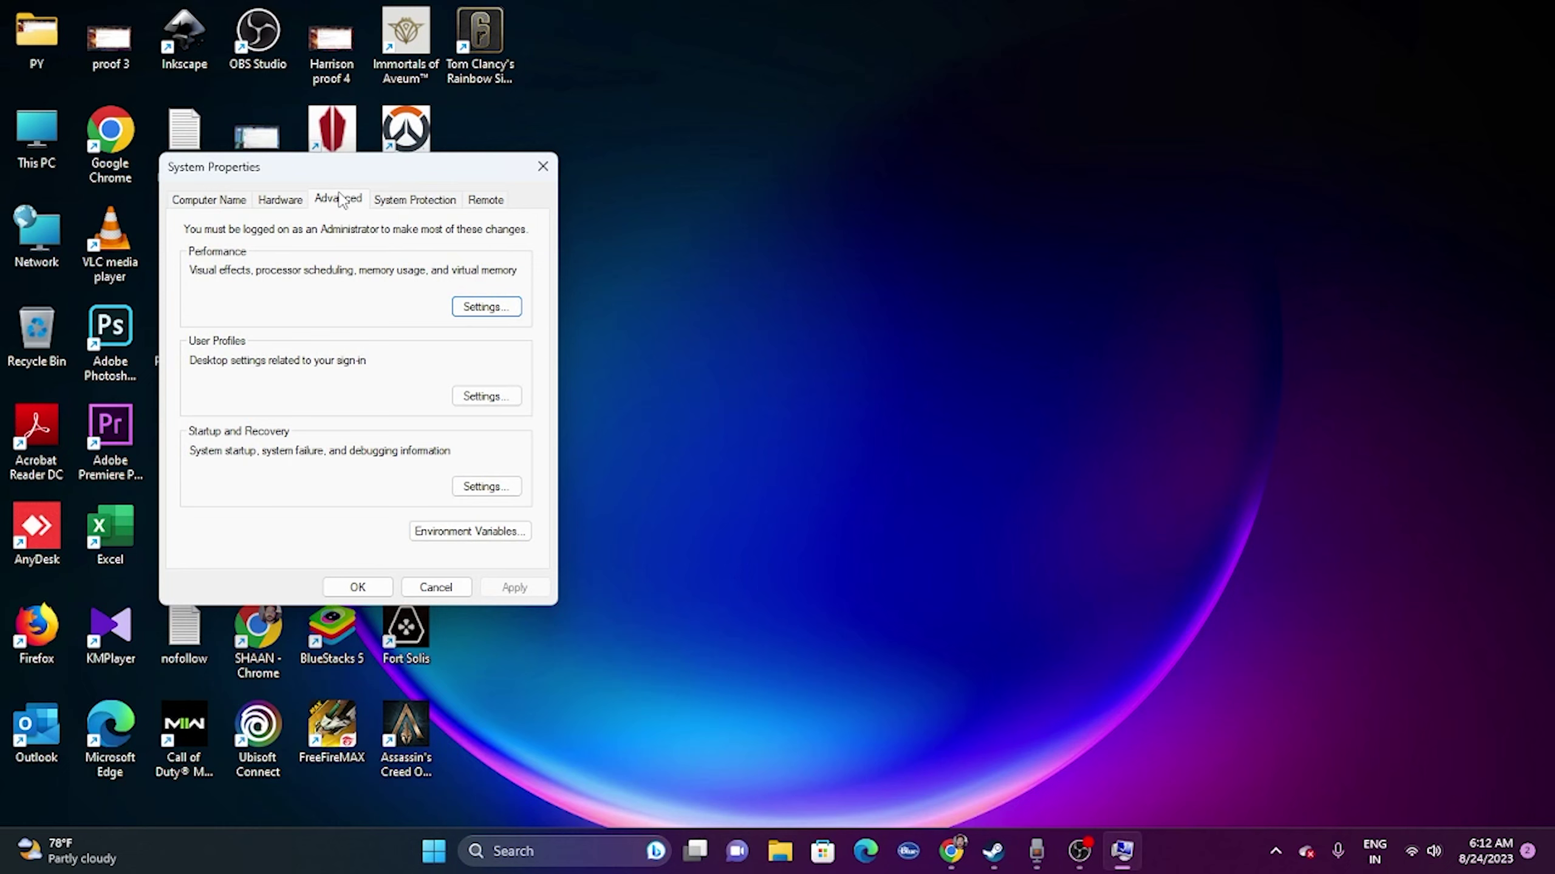
{"action": "left_click", "coordinate": [466, 306]}
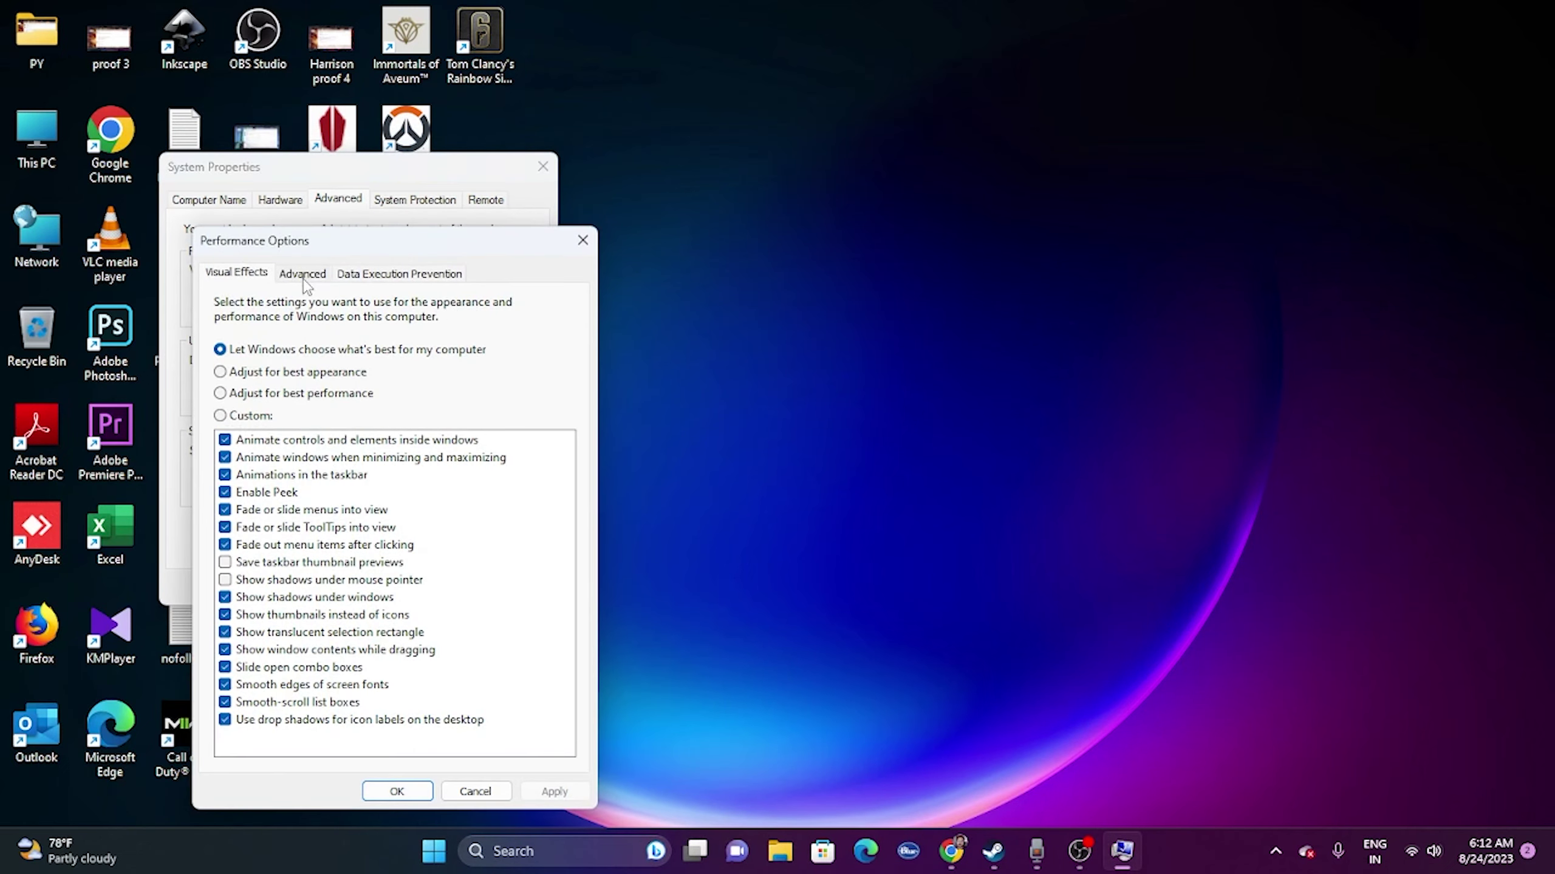
{"action": "left_click", "coordinate": [304, 276]}
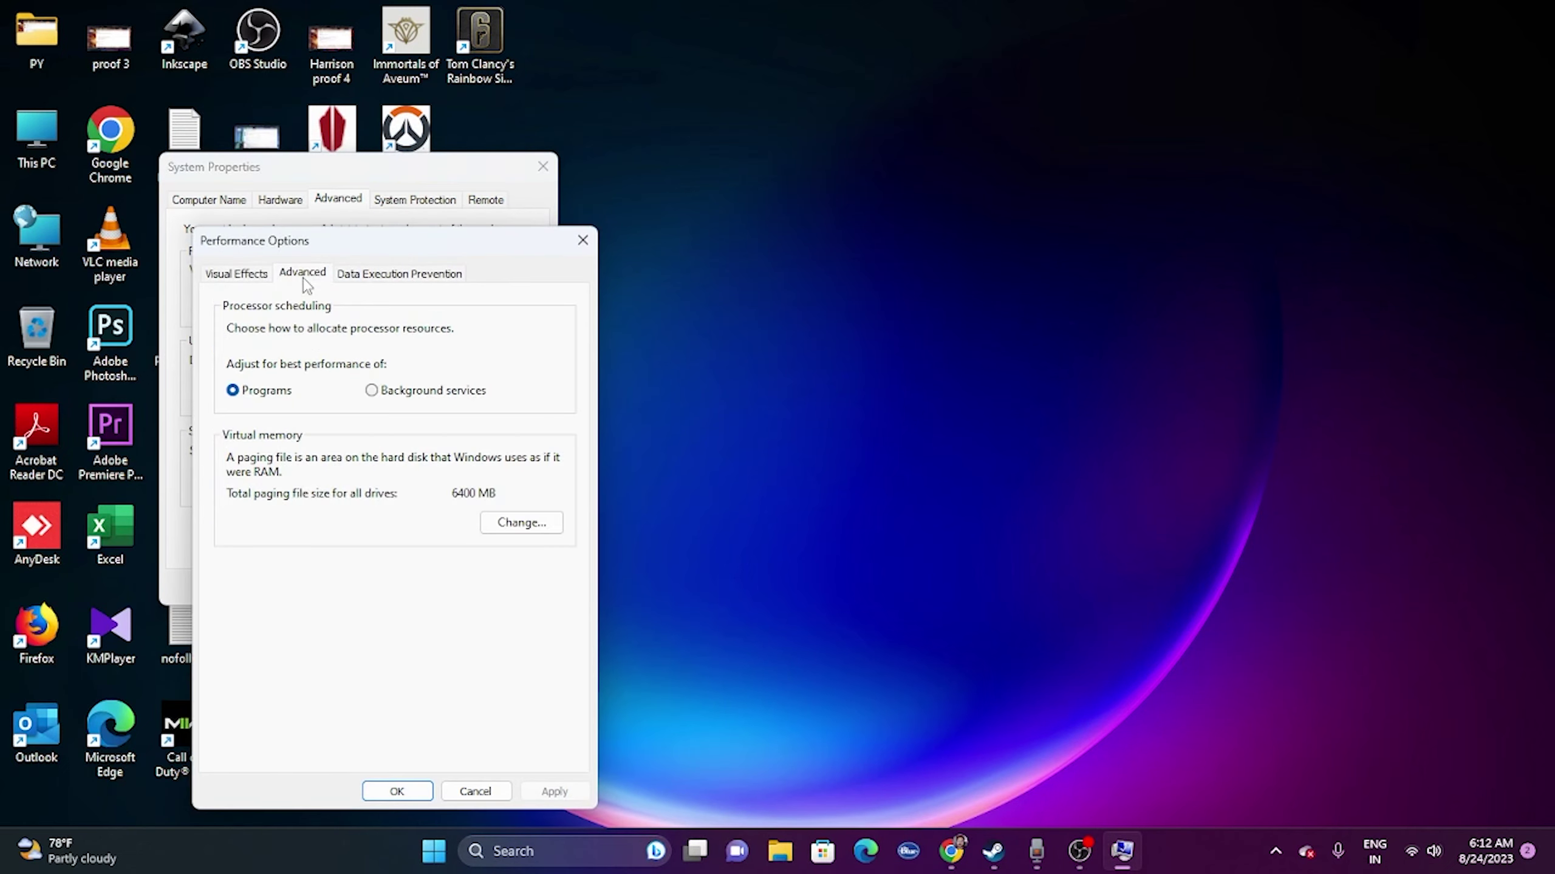
{"action": "left_click", "coordinate": [507, 524]}
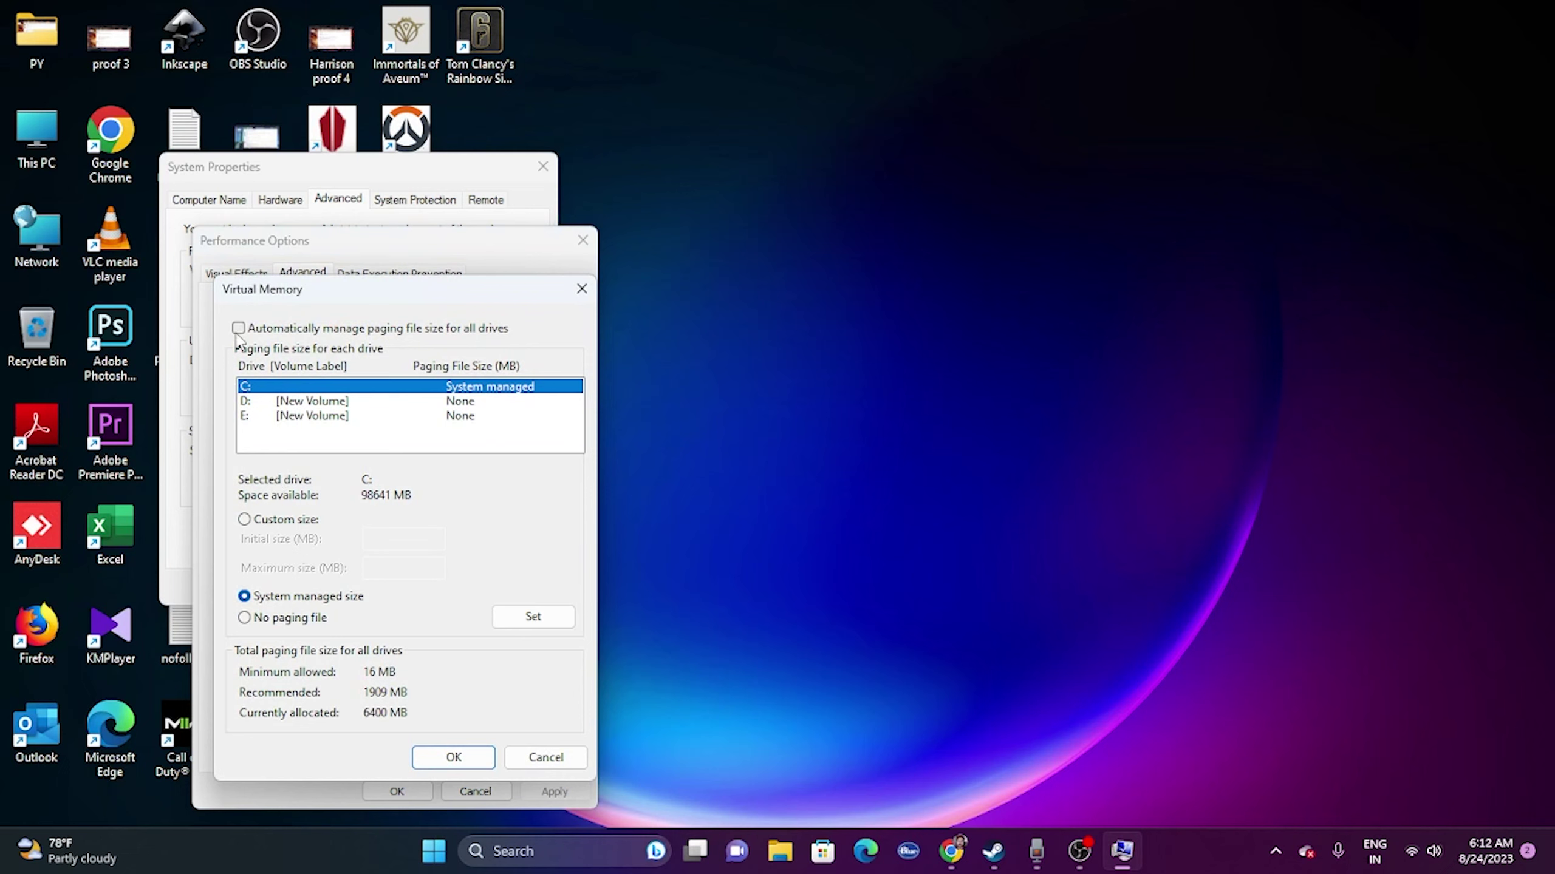
Select drive D: and switch its paging file to a custom size
{"action": "left_click", "coordinate": [248, 403]}
{"action": "left_click", "coordinate": [245, 520]}
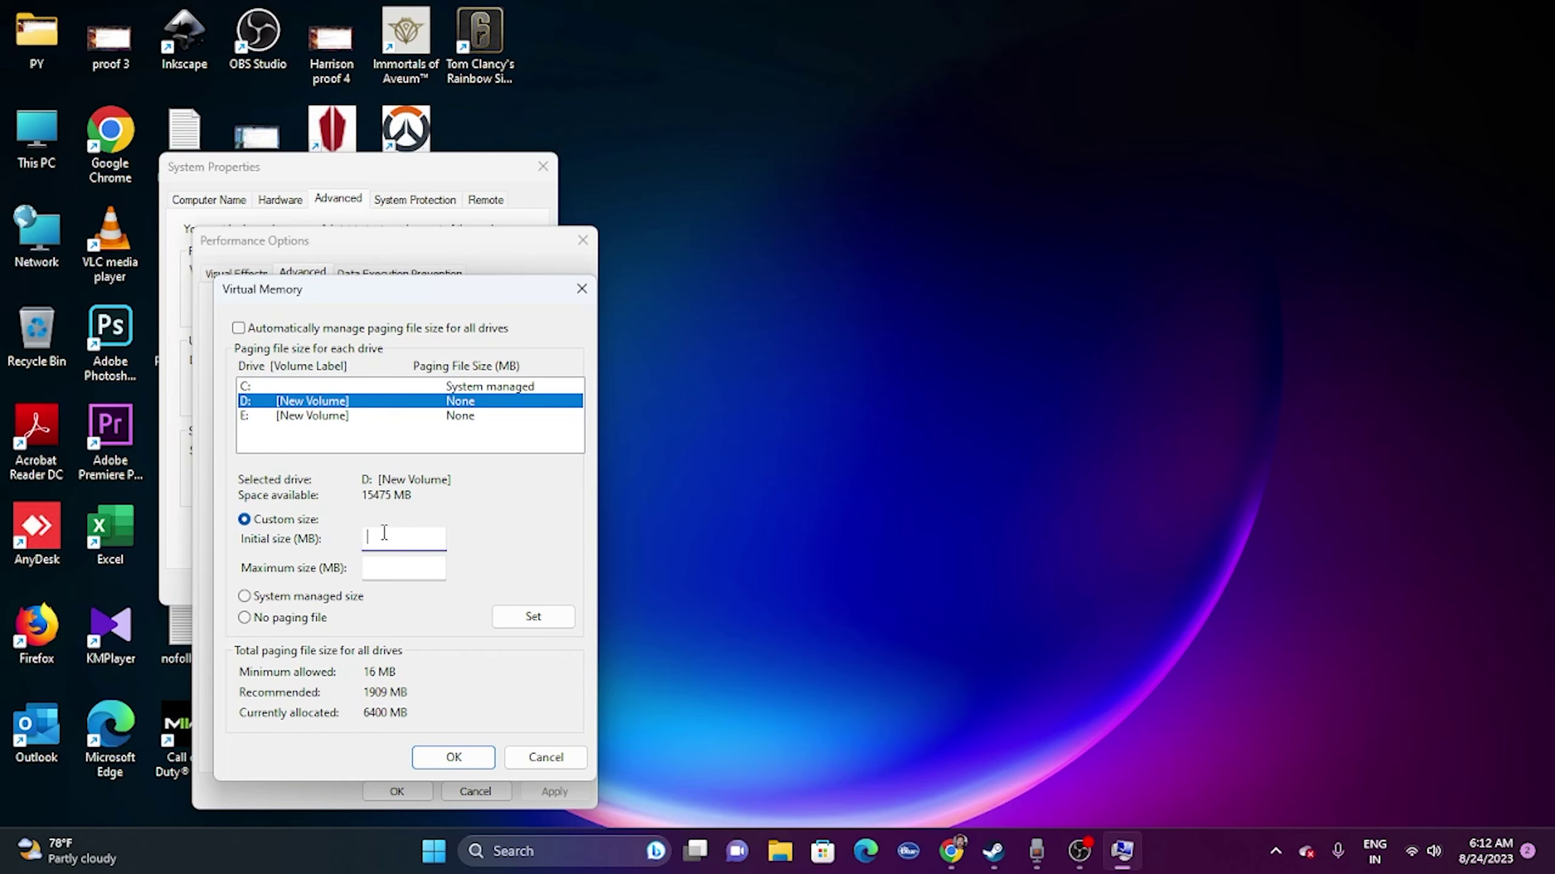
{"action": "left_click", "coordinate": [382, 566]}
Open Calculator, place it beside the Virtual Memory dialog, and multiply 32 by 1024
{"action": "left_click", "coordinate": [522, 850]}
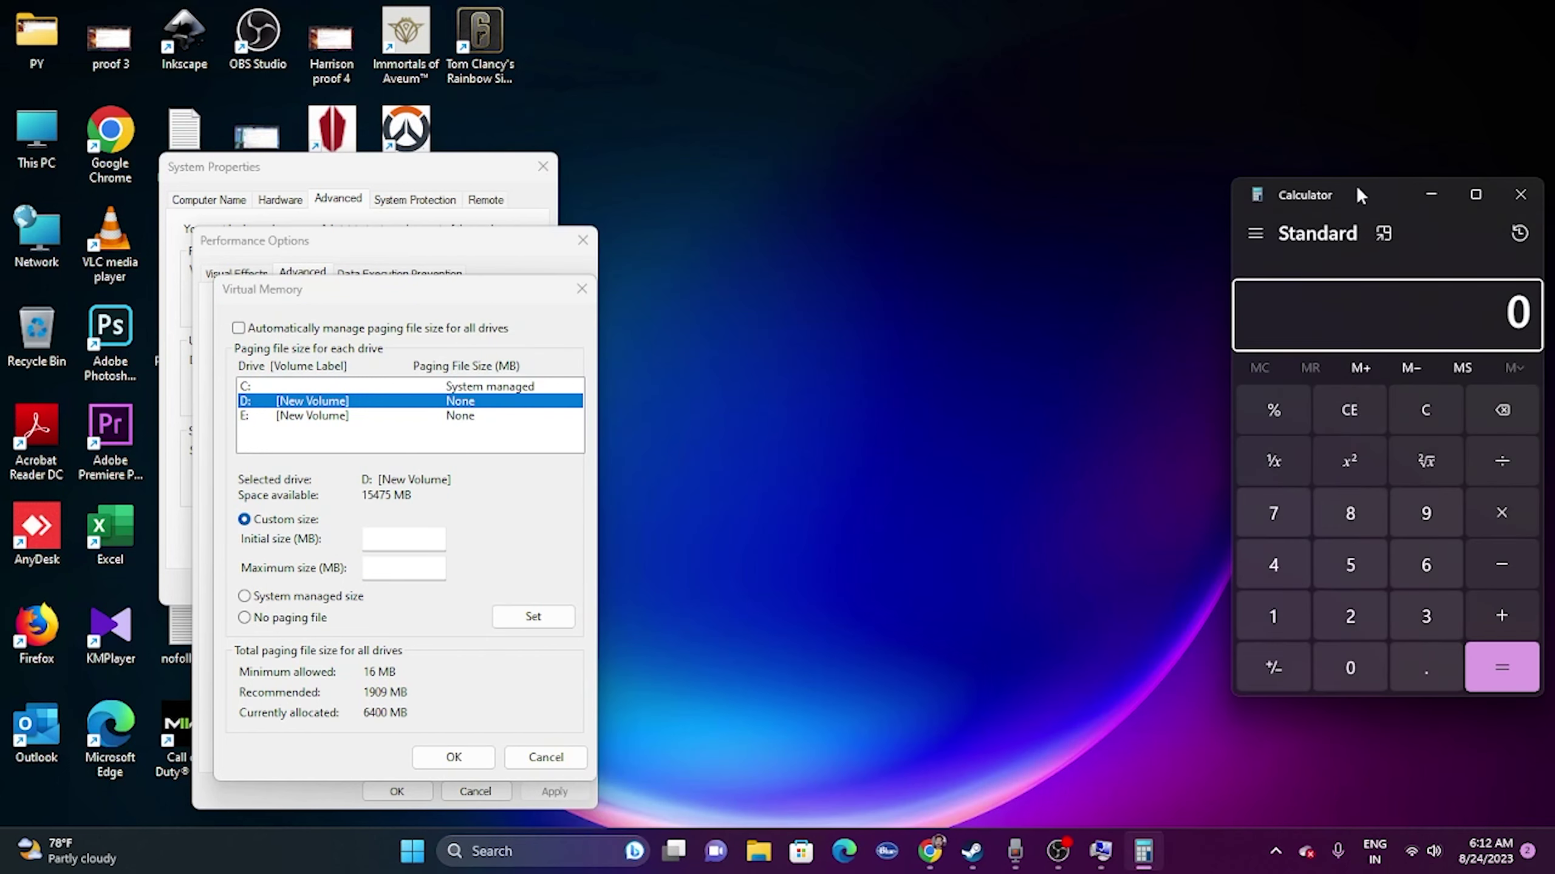
{"action": "left_click_drag", "start_coordinate": [1356, 188], "coordinate": [935, 124]}
{"action": "left_click", "coordinate": [1003, 552]}
{"action": "left_click", "coordinate": [928, 552]}
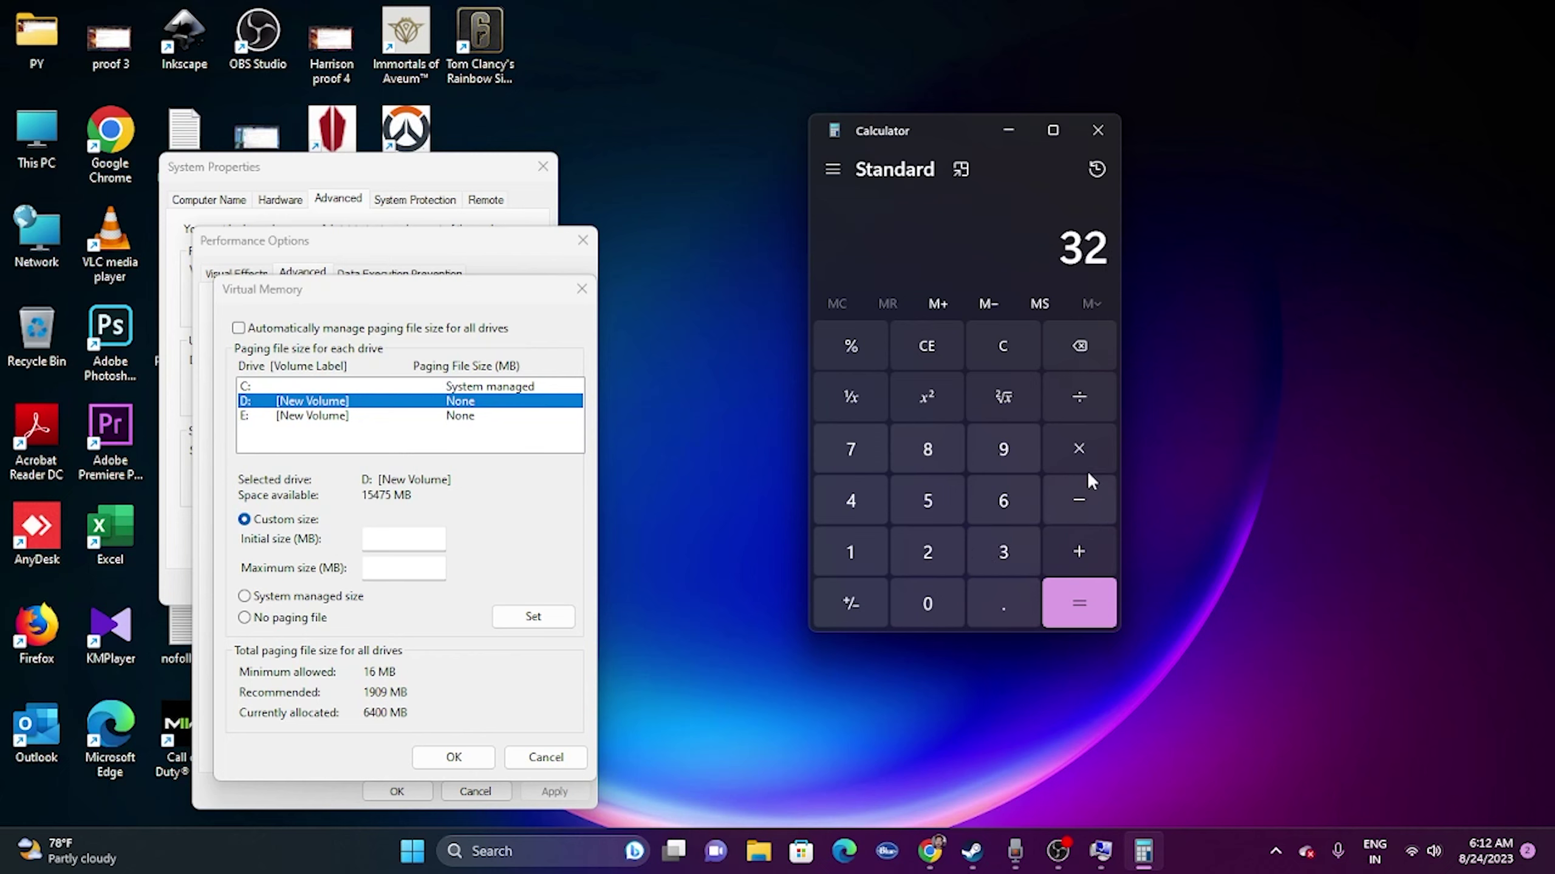
{"action": "left_click", "coordinate": [1097, 452]}
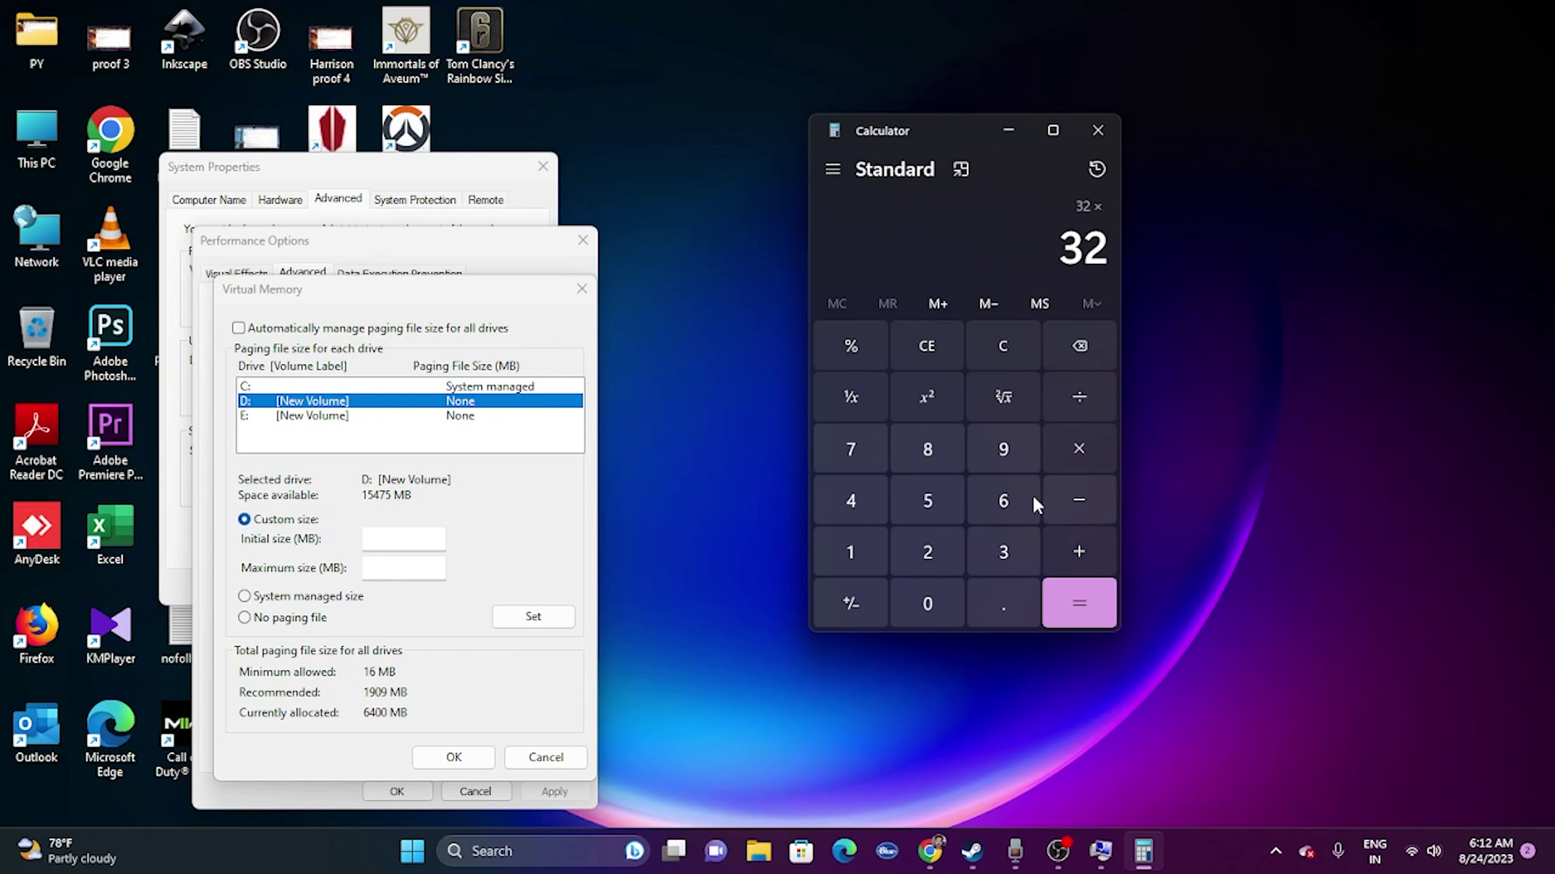
{"action": "left_click", "coordinate": [851, 552]}
{"action": "left_click", "coordinate": [923, 604]}
{"action": "left_click", "coordinate": [928, 551]}
{"action": "left_click", "coordinate": [860, 513]}
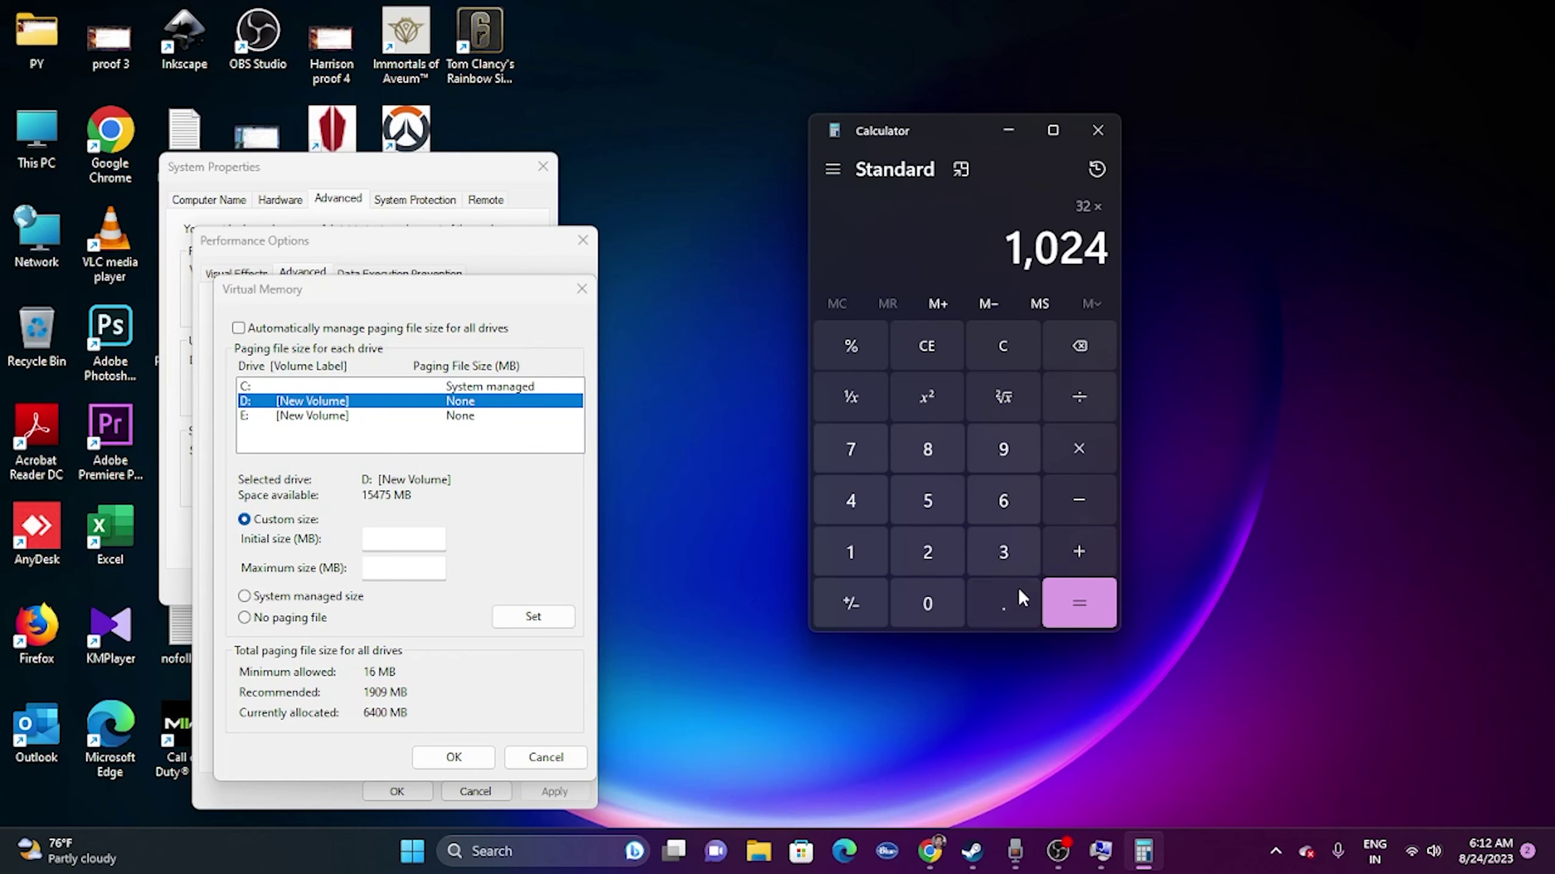
{"action": "left_click", "coordinate": [1045, 598]}
Multiply the calculated product by 1.5 to get the initial paging file size
{"action": "left_click", "coordinate": [1071, 453]}
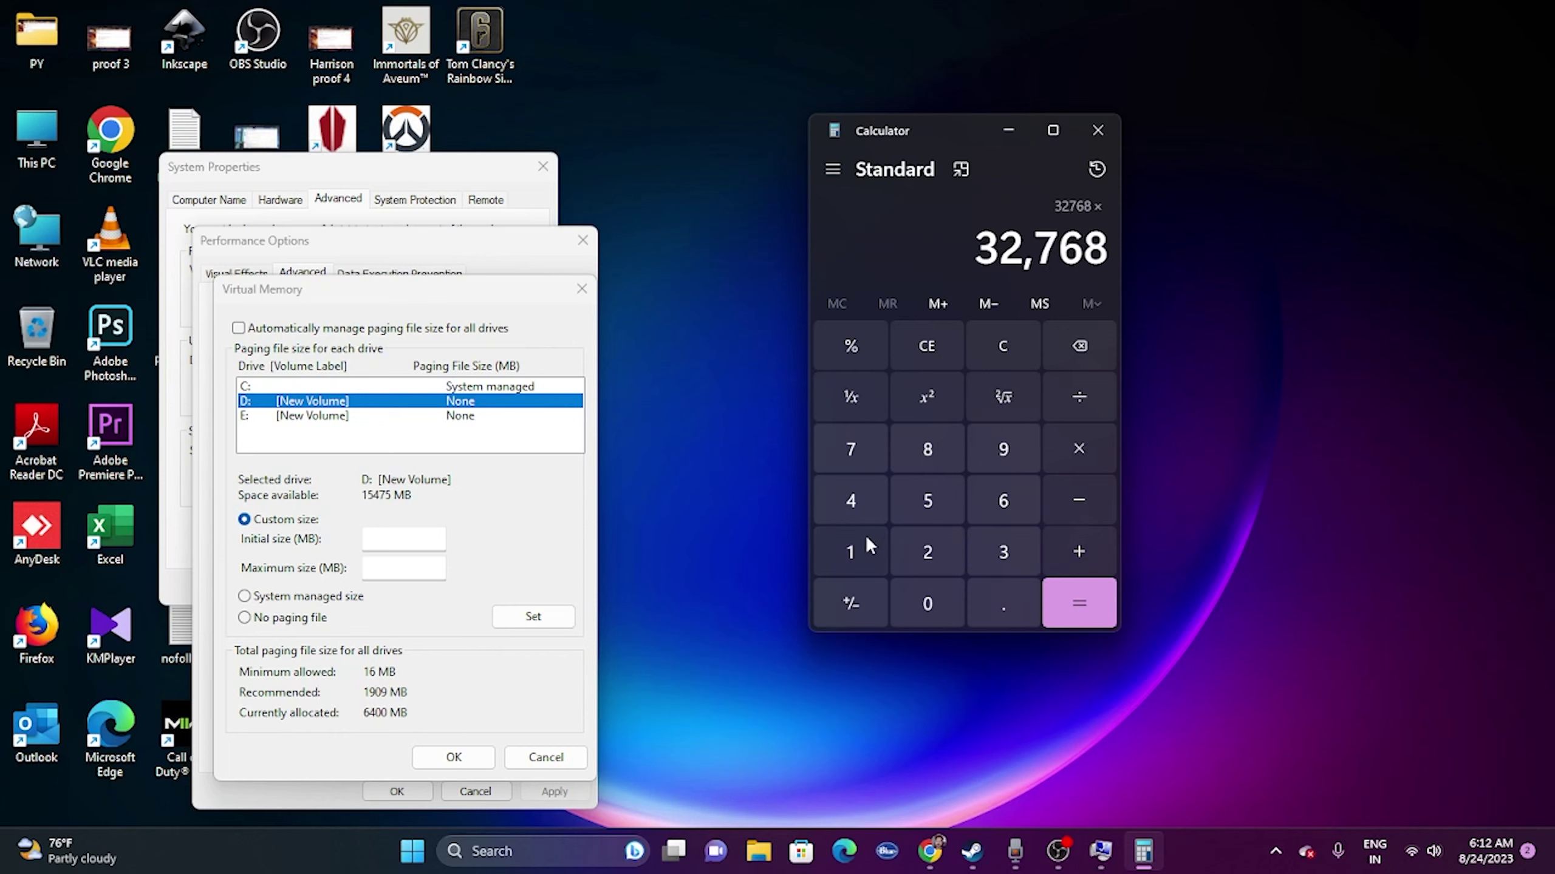
{"action": "left_click", "coordinate": [851, 548]}
{"action": "left_click", "coordinate": [987, 594]}
{"action": "left_click", "coordinate": [925, 514]}
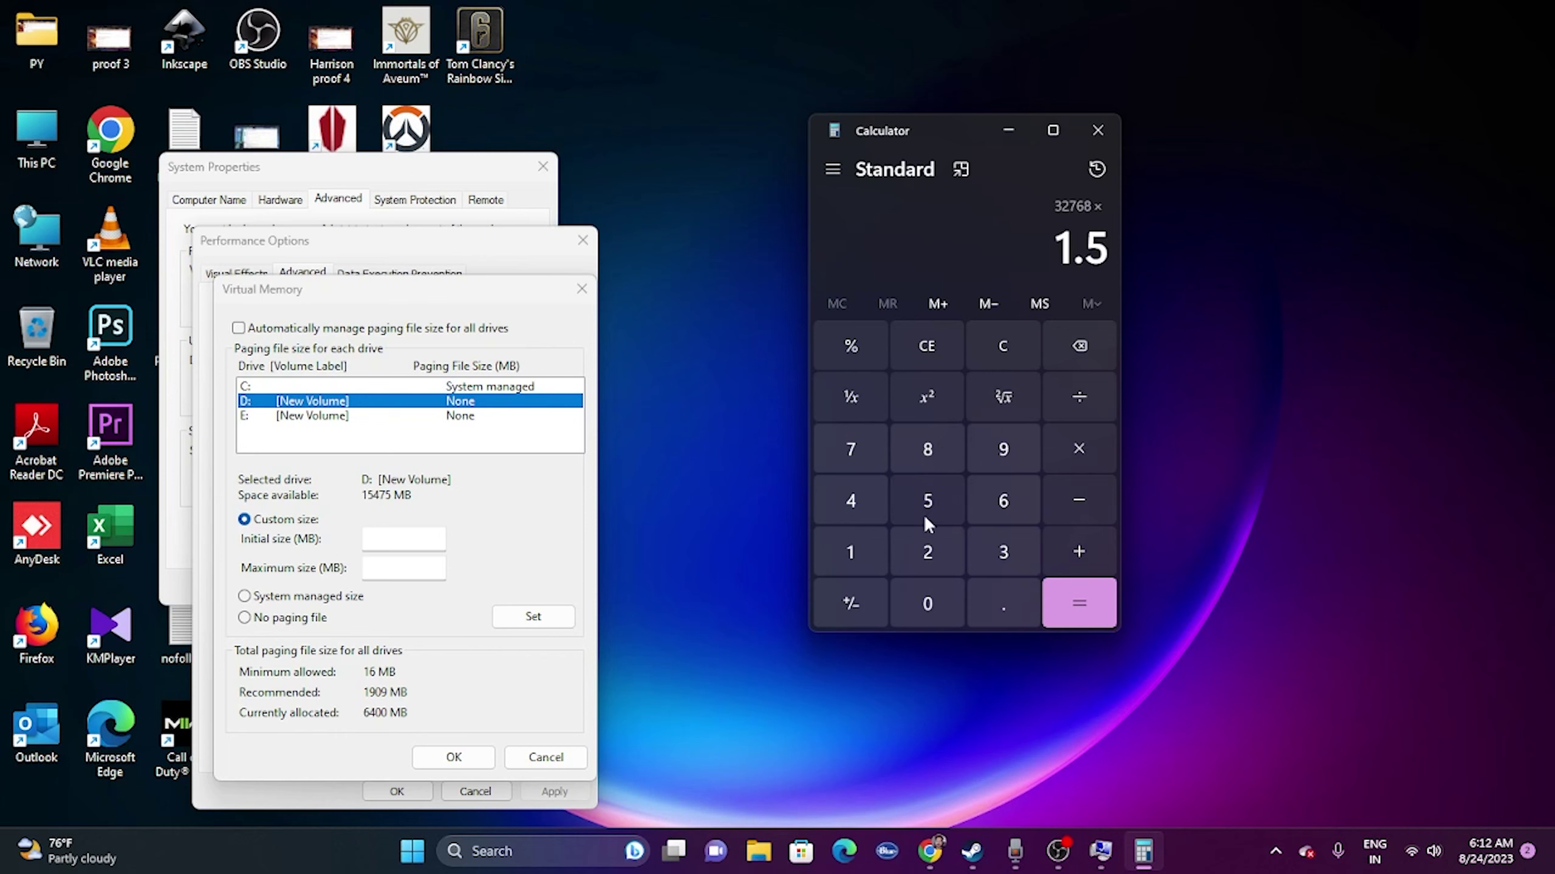
{"action": "left_click", "coordinate": [1060, 591]}
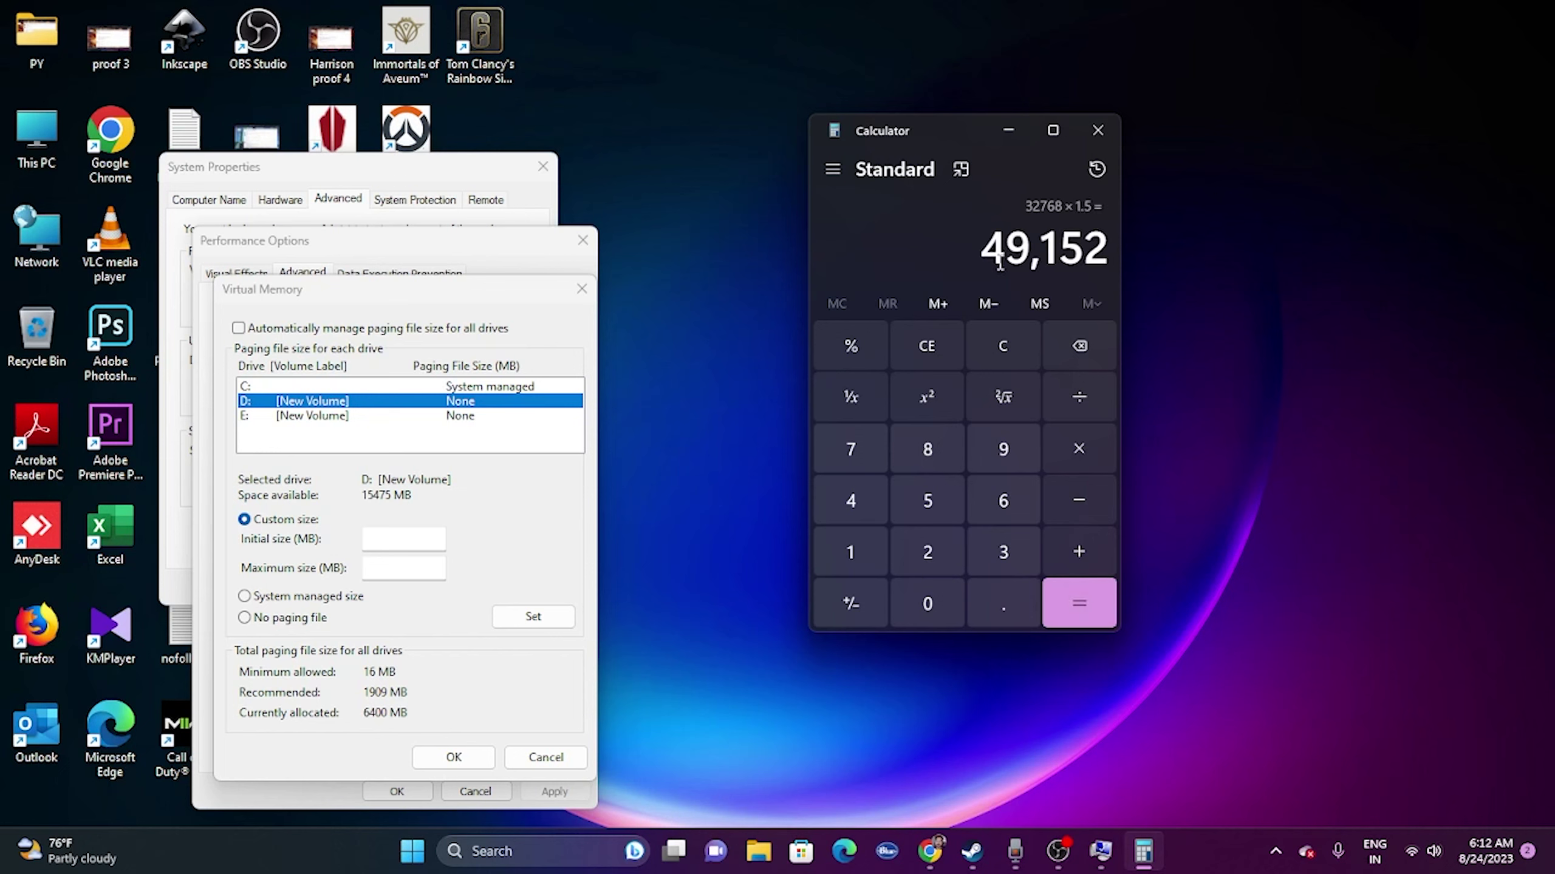
Copy the calculated 49,152 into the initial paging file size for drive D:
{"action": "left_click_drag", "start_coordinate": [984, 248], "coordinate": [1105, 247]}
{"action": "key", "text": "ctrl+c"}
{"action": "right_click", "coordinate": [1075, 252]}
{"action": "left_click", "coordinate": [1101, 273]}
{"action": "right_click", "coordinate": [396, 541]}
{"action": "left_click", "coordinate": [453, 626]}
{"action": "left_click", "coordinate": [386, 568]}
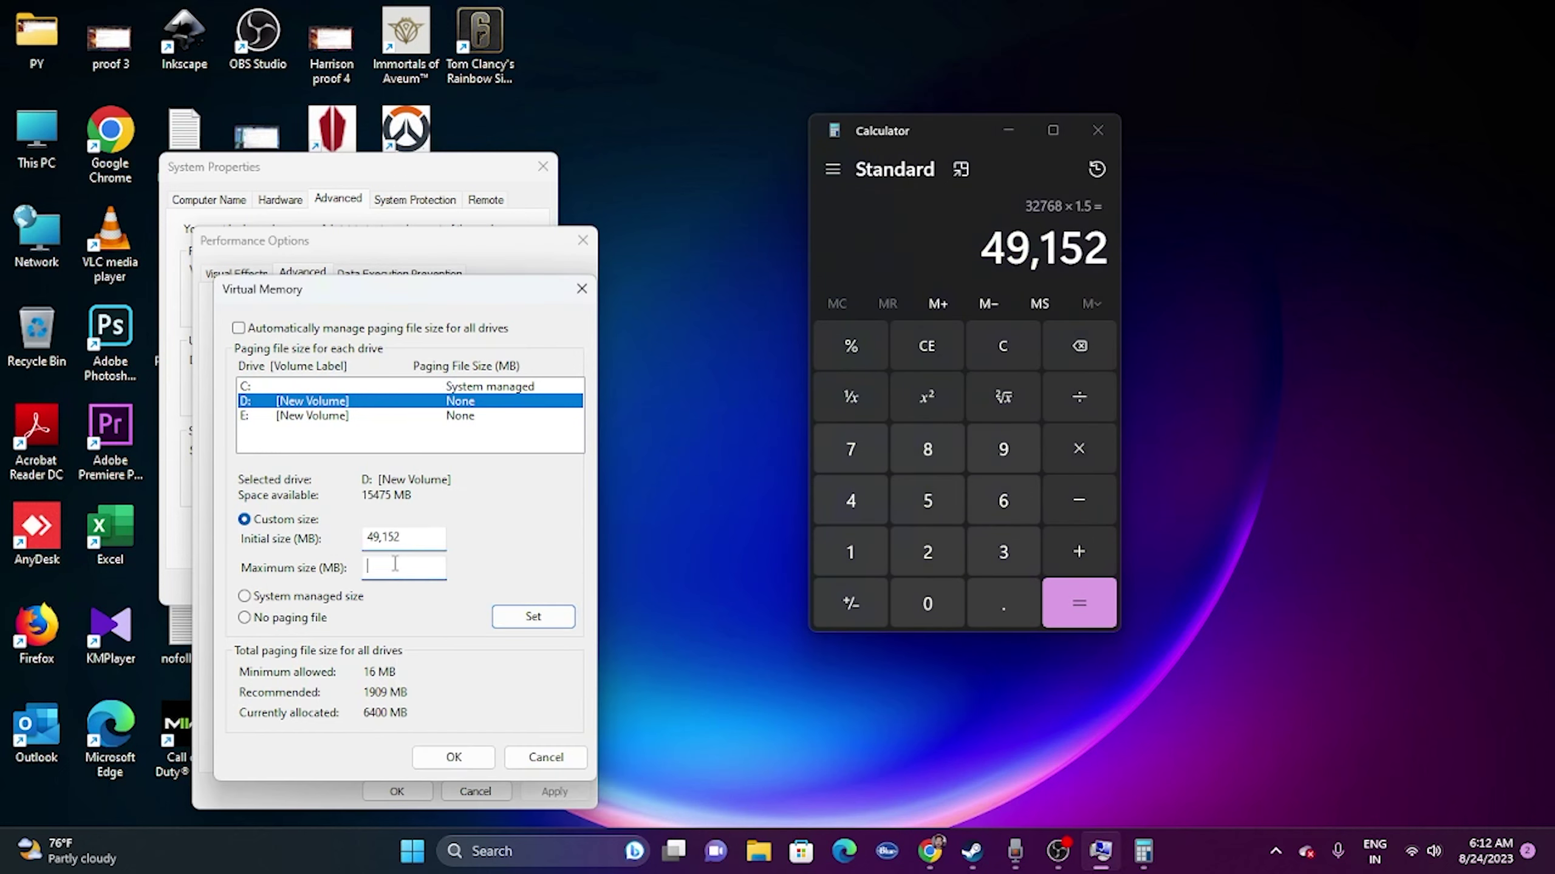
Clear the calculator and multiply 32 by 1024 again for the maximum paging file size
{"action": "left_click", "coordinate": [1083, 348]}
{"action": "left_click", "coordinate": [1008, 358]}
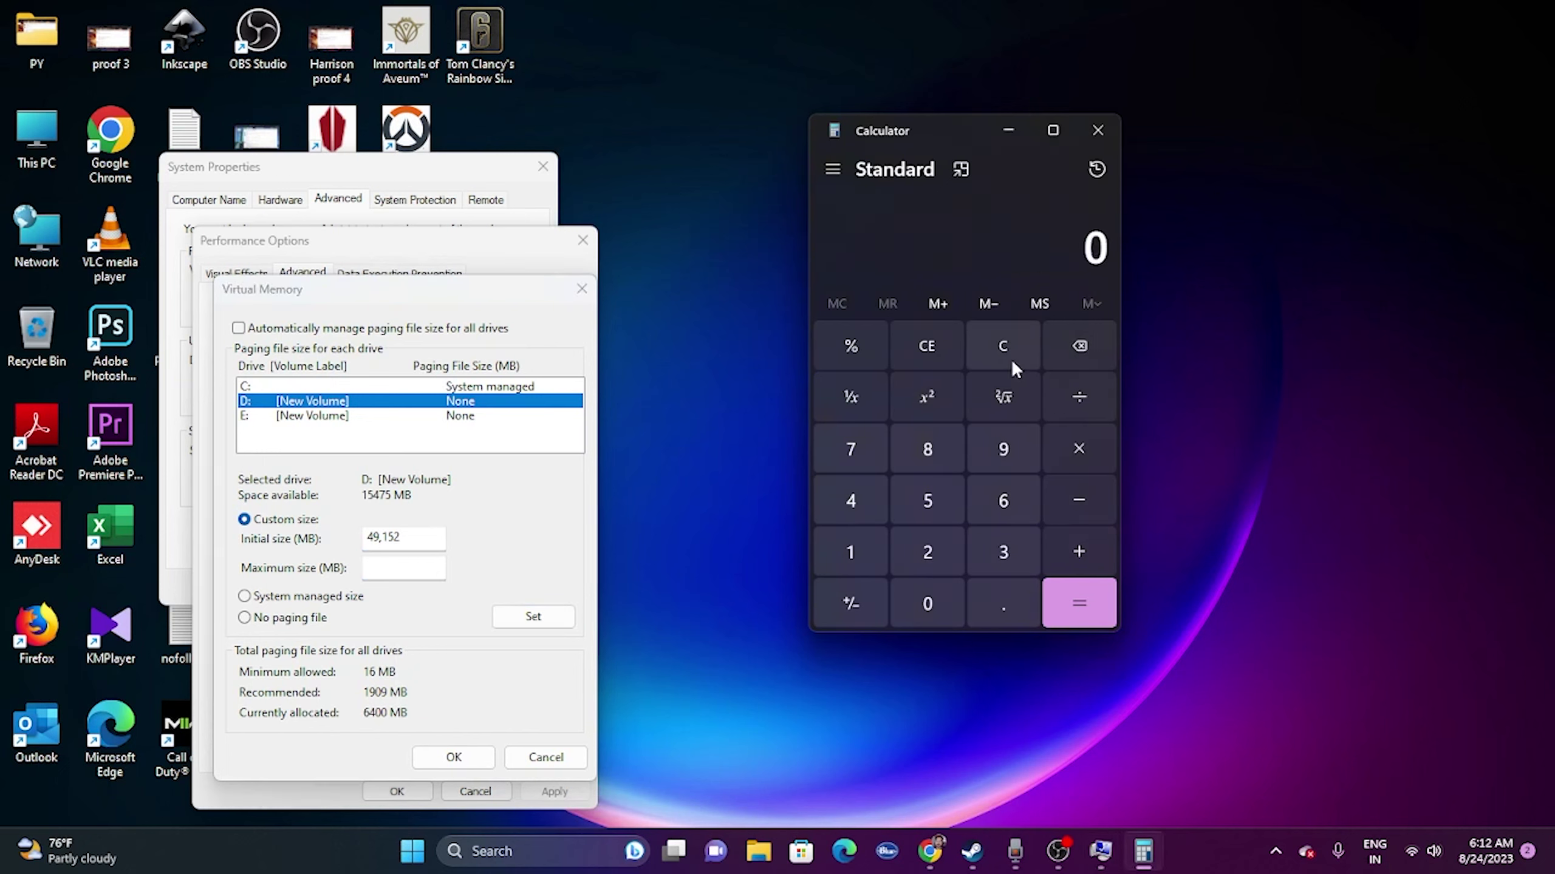
{"action": "left_click", "coordinate": [1005, 541]}
{"action": "left_click", "coordinate": [940, 539]}
{"action": "left_click", "coordinate": [1053, 453]}
{"action": "left_click", "coordinate": [869, 548]}
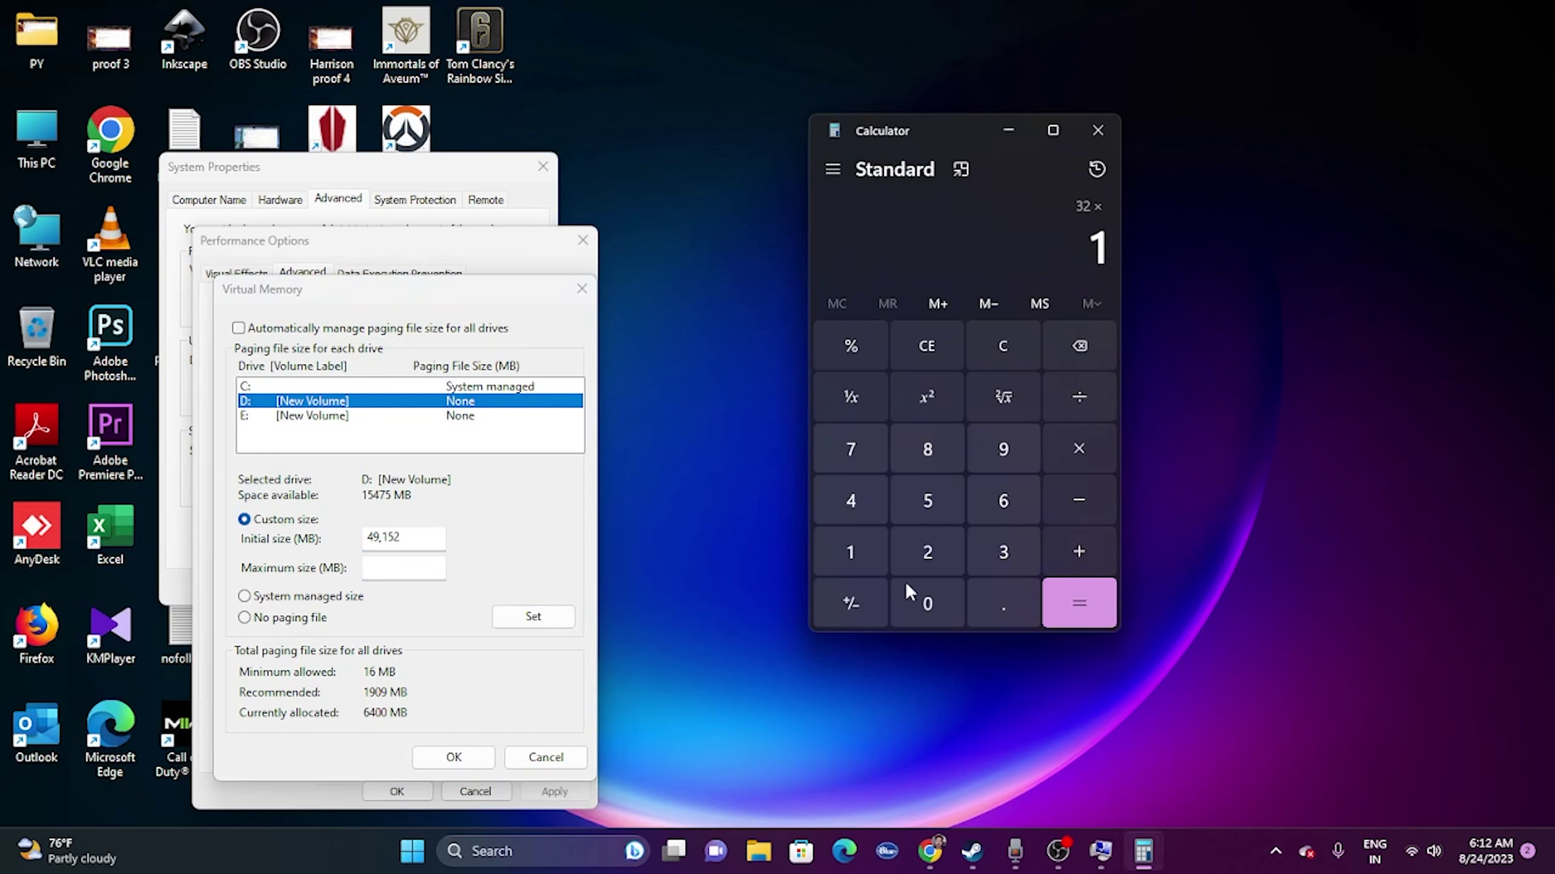
{"action": "left_click", "coordinate": [912, 589]}
{"action": "left_click", "coordinate": [927, 554]}
{"action": "left_click", "coordinate": [857, 501]}
{"action": "left_click", "coordinate": [1077, 601]}
Multiply the new product by 3 and copy the result for the maximum paging file size
{"action": "left_click", "coordinate": [1076, 456]}
{"action": "left_click", "coordinate": [1017, 555]}
{"action": "left_click", "coordinate": [1075, 598]}
{"action": "left_click_drag", "start_coordinate": [973, 247], "coordinate": [1107, 248]}
{"action": "key", "text": "ctrl+c"}
{"action": "right_click", "coordinate": [1098, 247]}
{"action": "left_click", "coordinate": [1139, 271]}
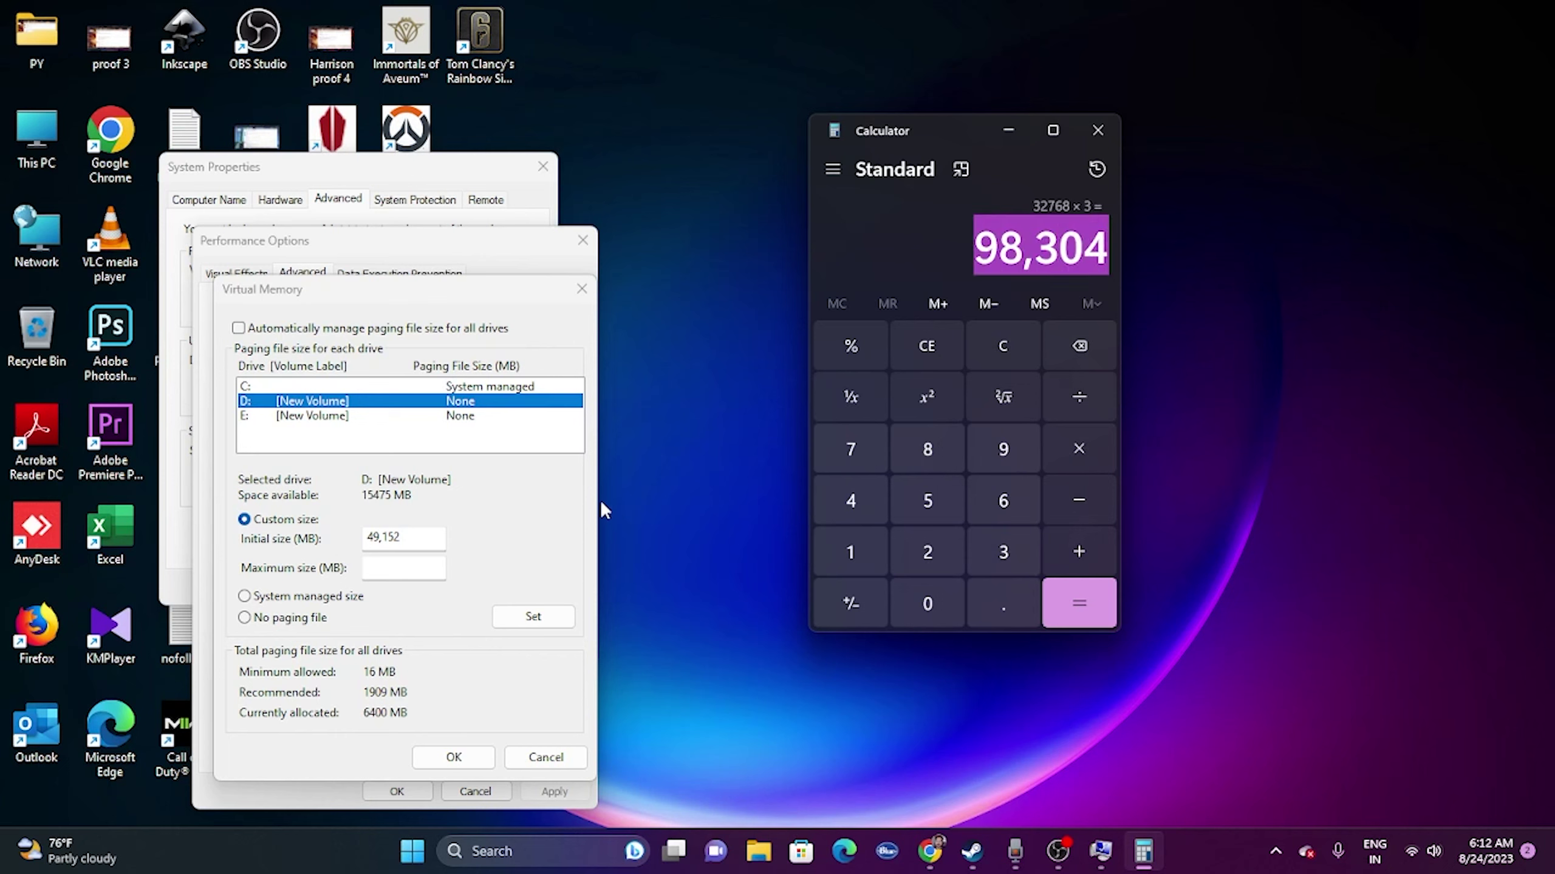
Enter 98,304 MB as drive D:'s maximum paging file size, and close the system settings dialogs and Calculator
{"action": "right_click", "coordinate": [420, 574]}
{"action": "left_click", "coordinate": [486, 401]}
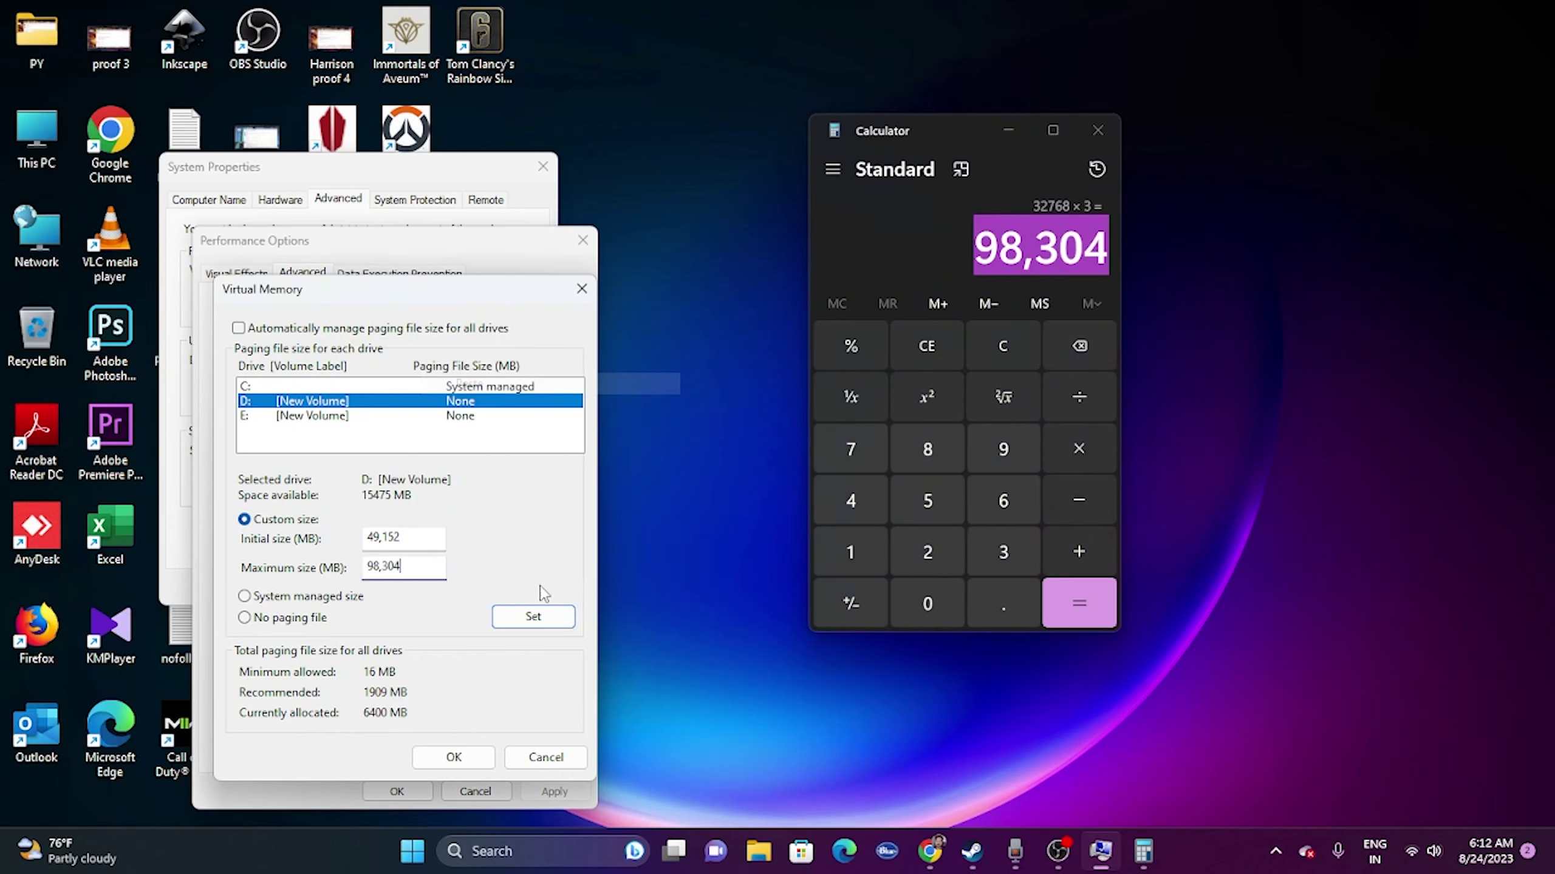
{"action": "left_click", "coordinate": [450, 757]}
{"action": "left_click", "coordinate": [416, 795]}
{"action": "left_click", "coordinate": [542, 167]}
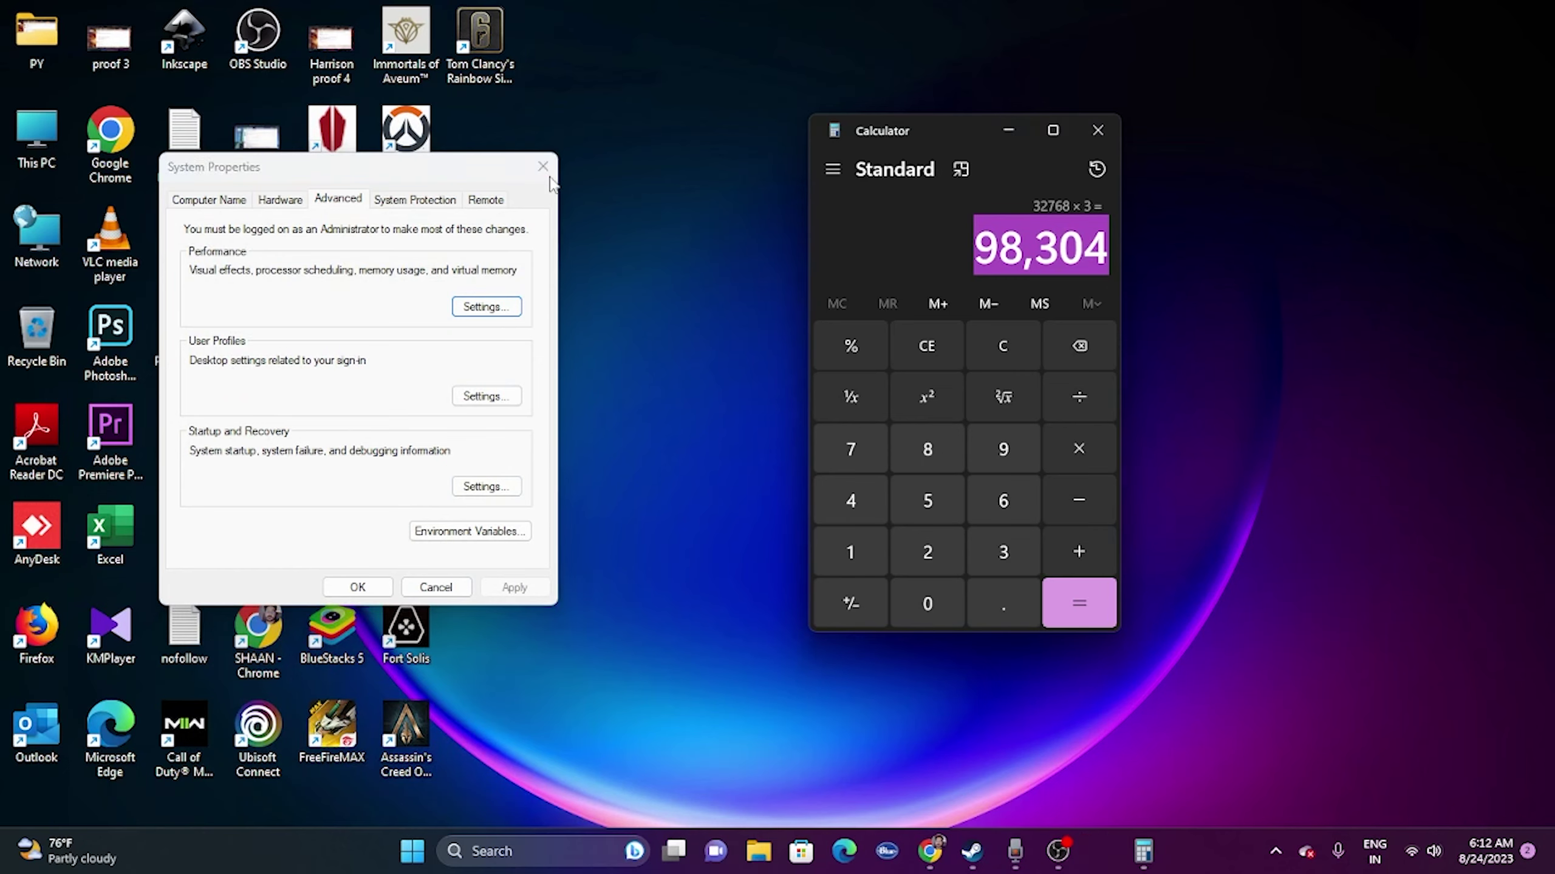
{"action": "left_click", "coordinate": [1097, 130]}
Switch to Steam to view The Texas Chain Saw Massacre's library page, and minimize the window
{"action": "left_click", "coordinate": [1015, 852]}
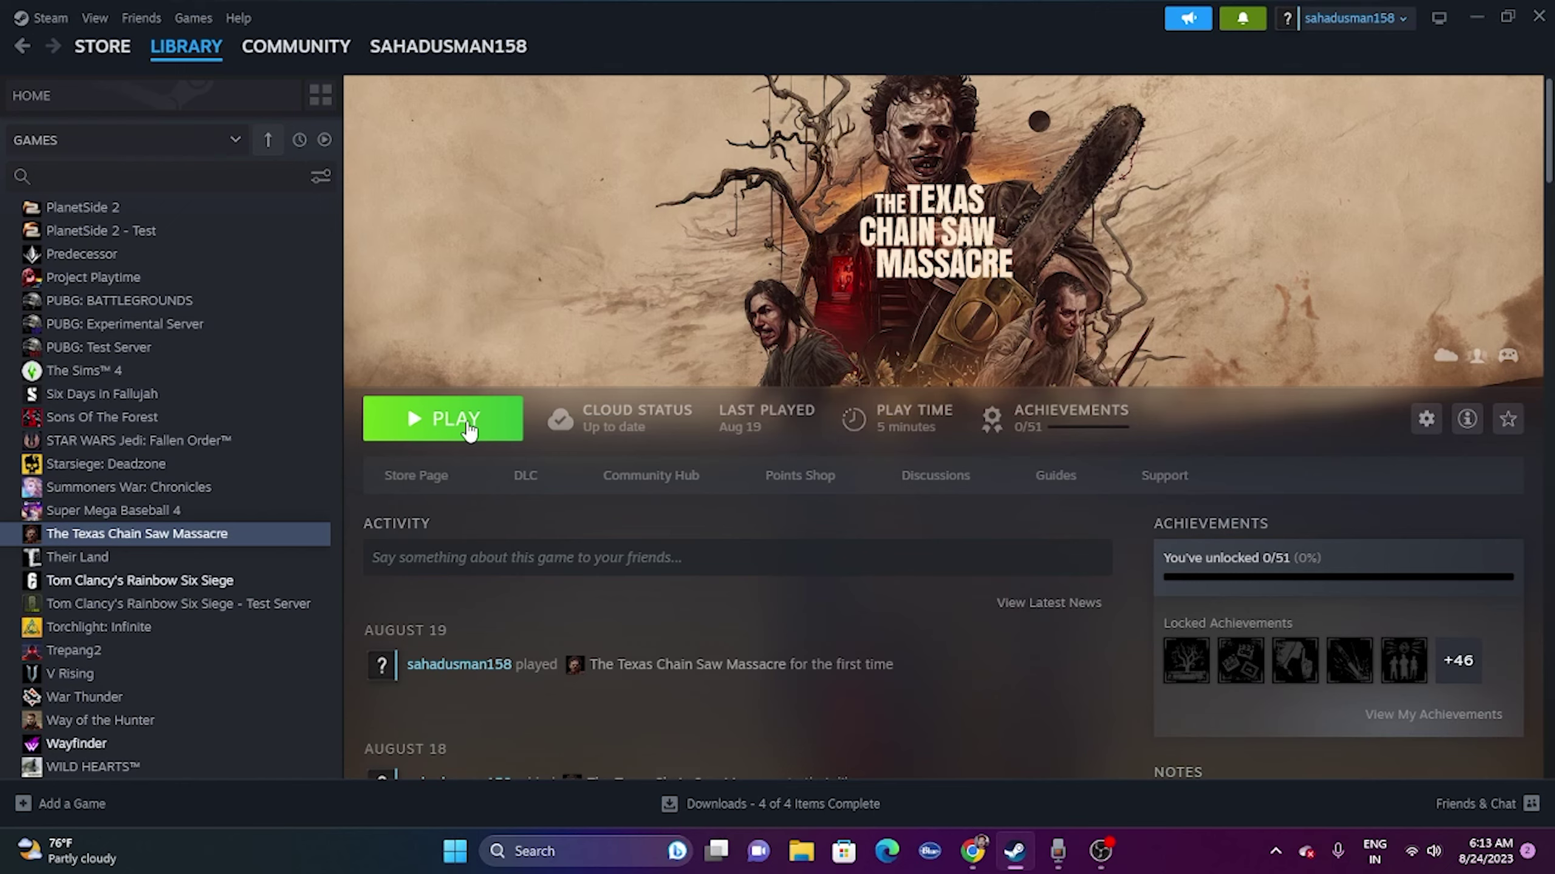
{"action": "left_click", "coordinate": [1476, 17]}
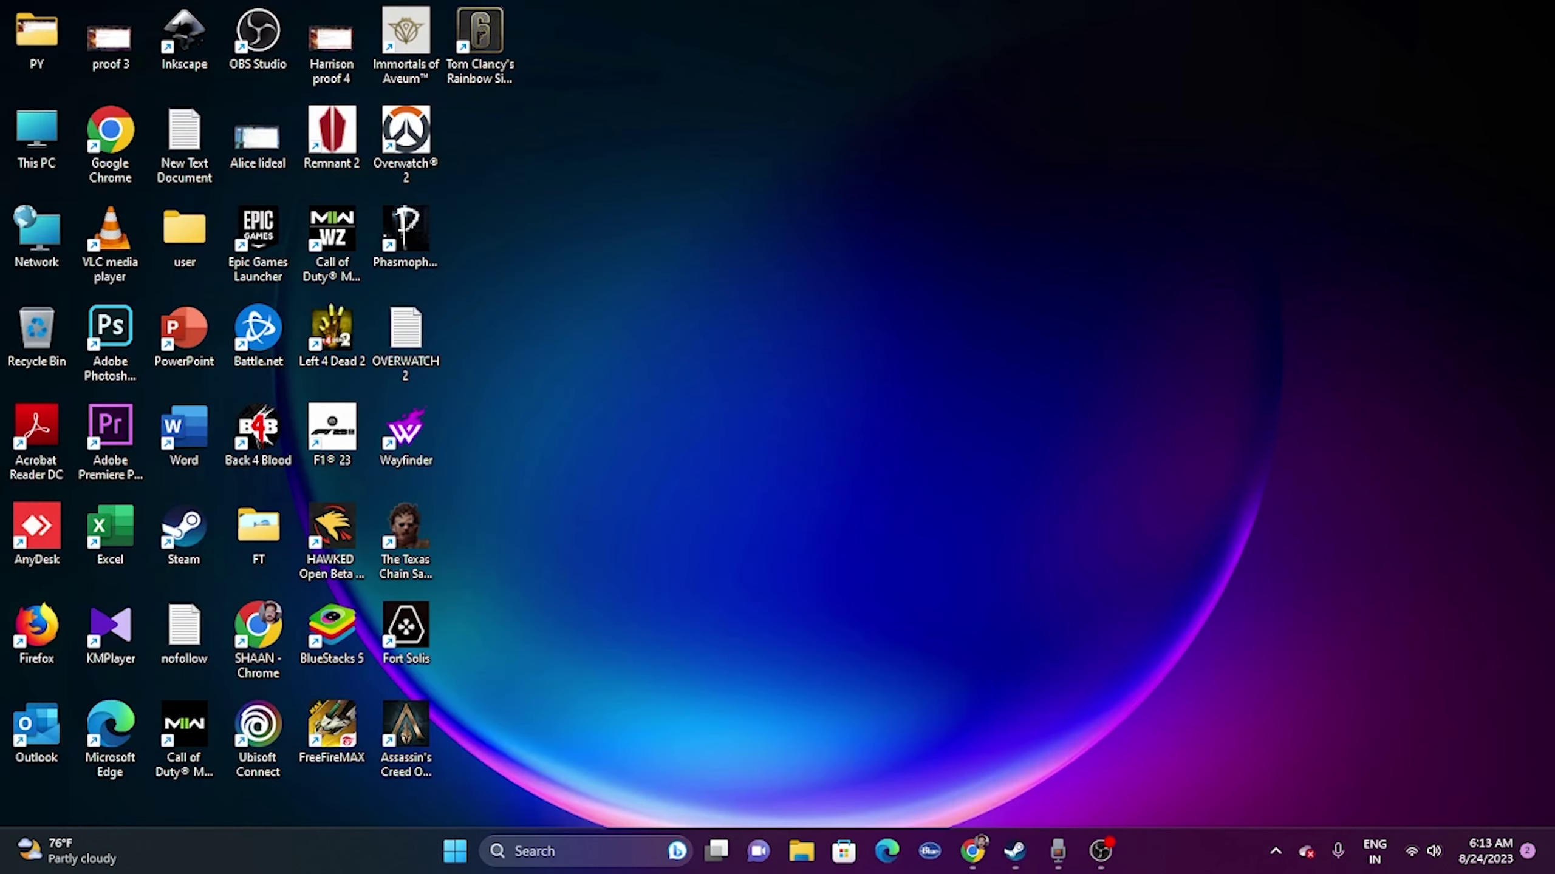
Review the Windows Update page in Settings, and return to The Texas Chain Saw Massacre's library page in Steam
{"action": "left_click", "coordinate": [611, 852]}
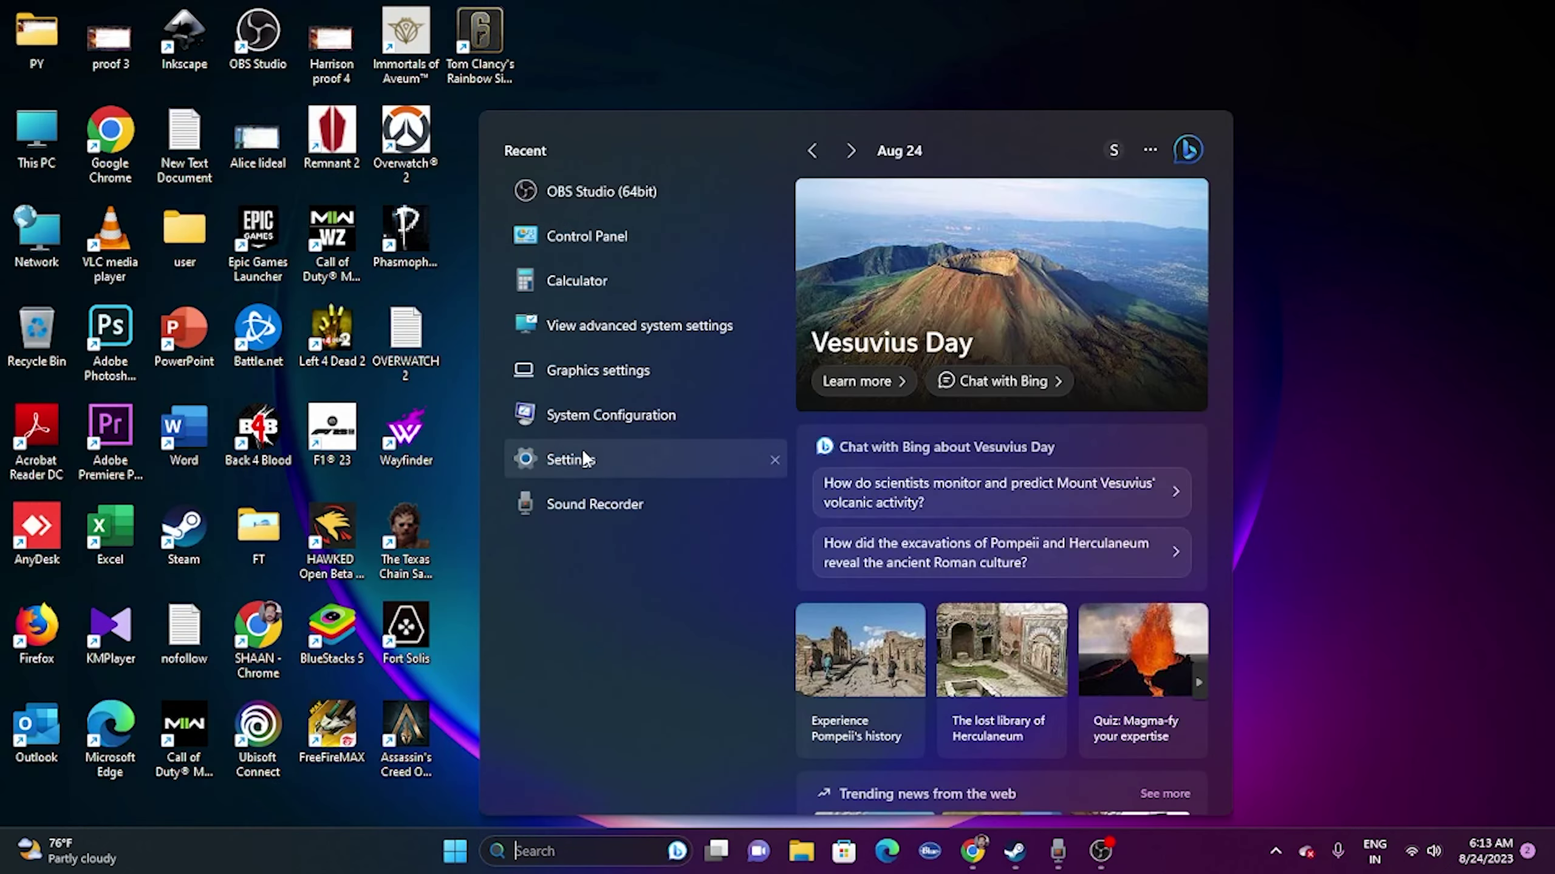
{"action": "left_click", "coordinate": [569, 459]}
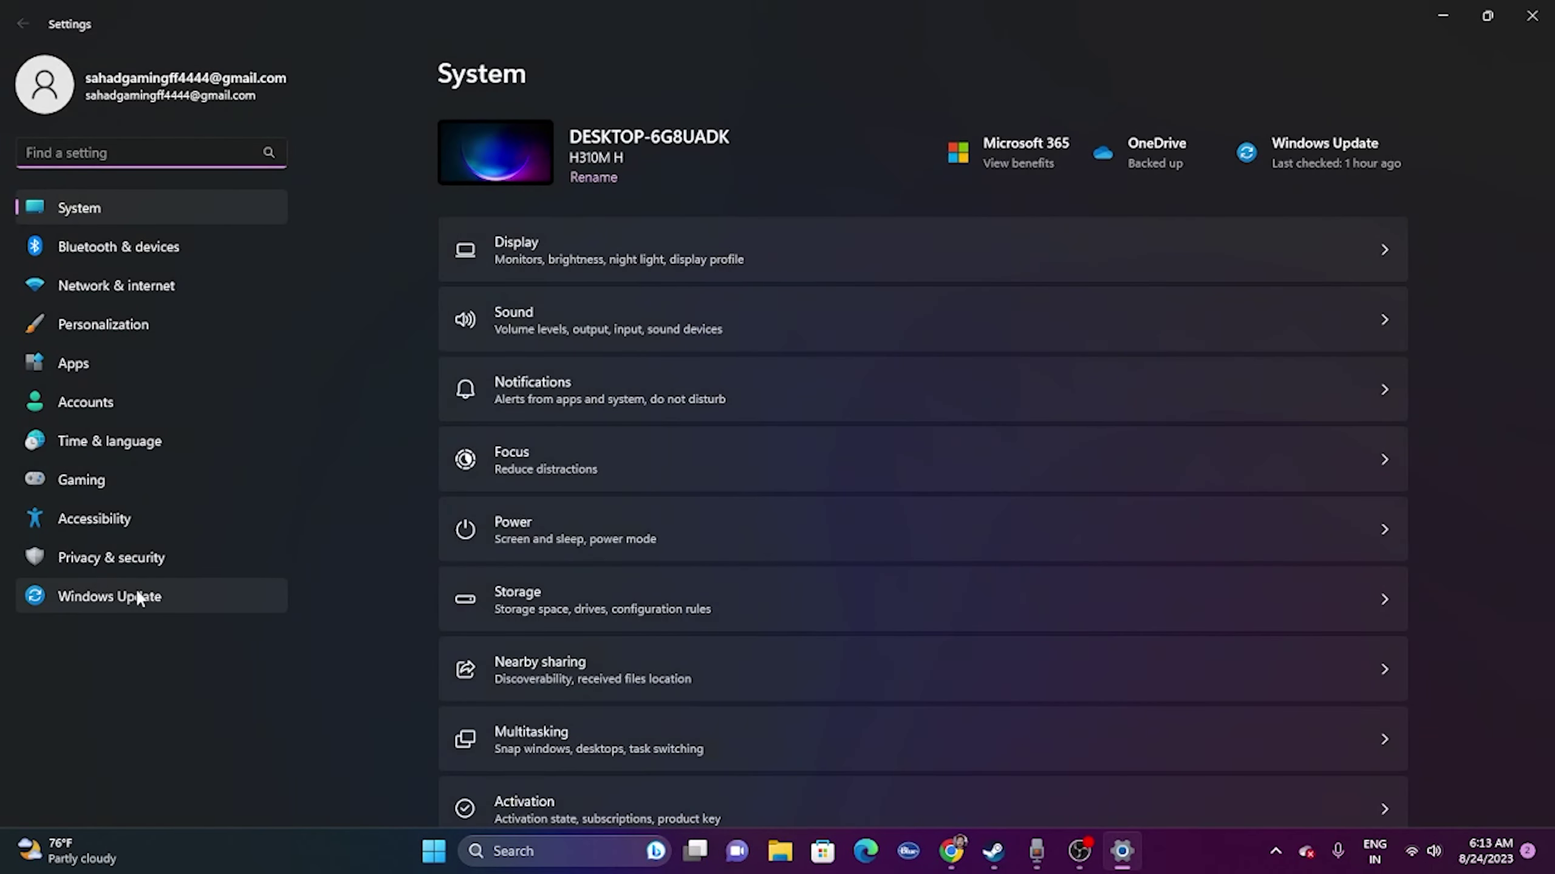
{"action": "left_click", "coordinate": [139, 596]}
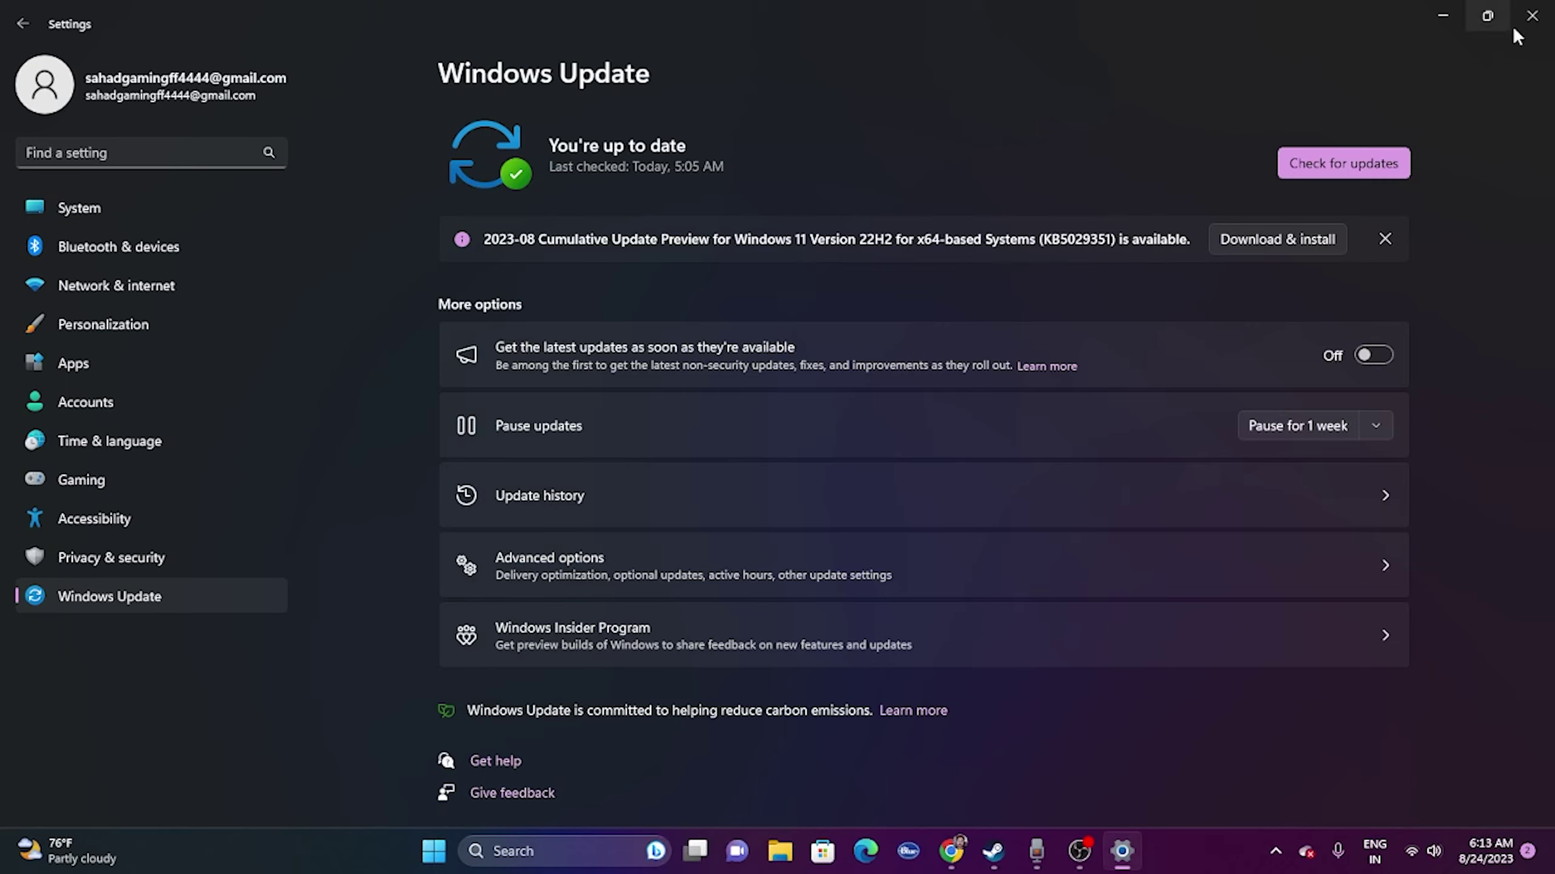
{"action": "left_click", "coordinate": [1531, 16]}
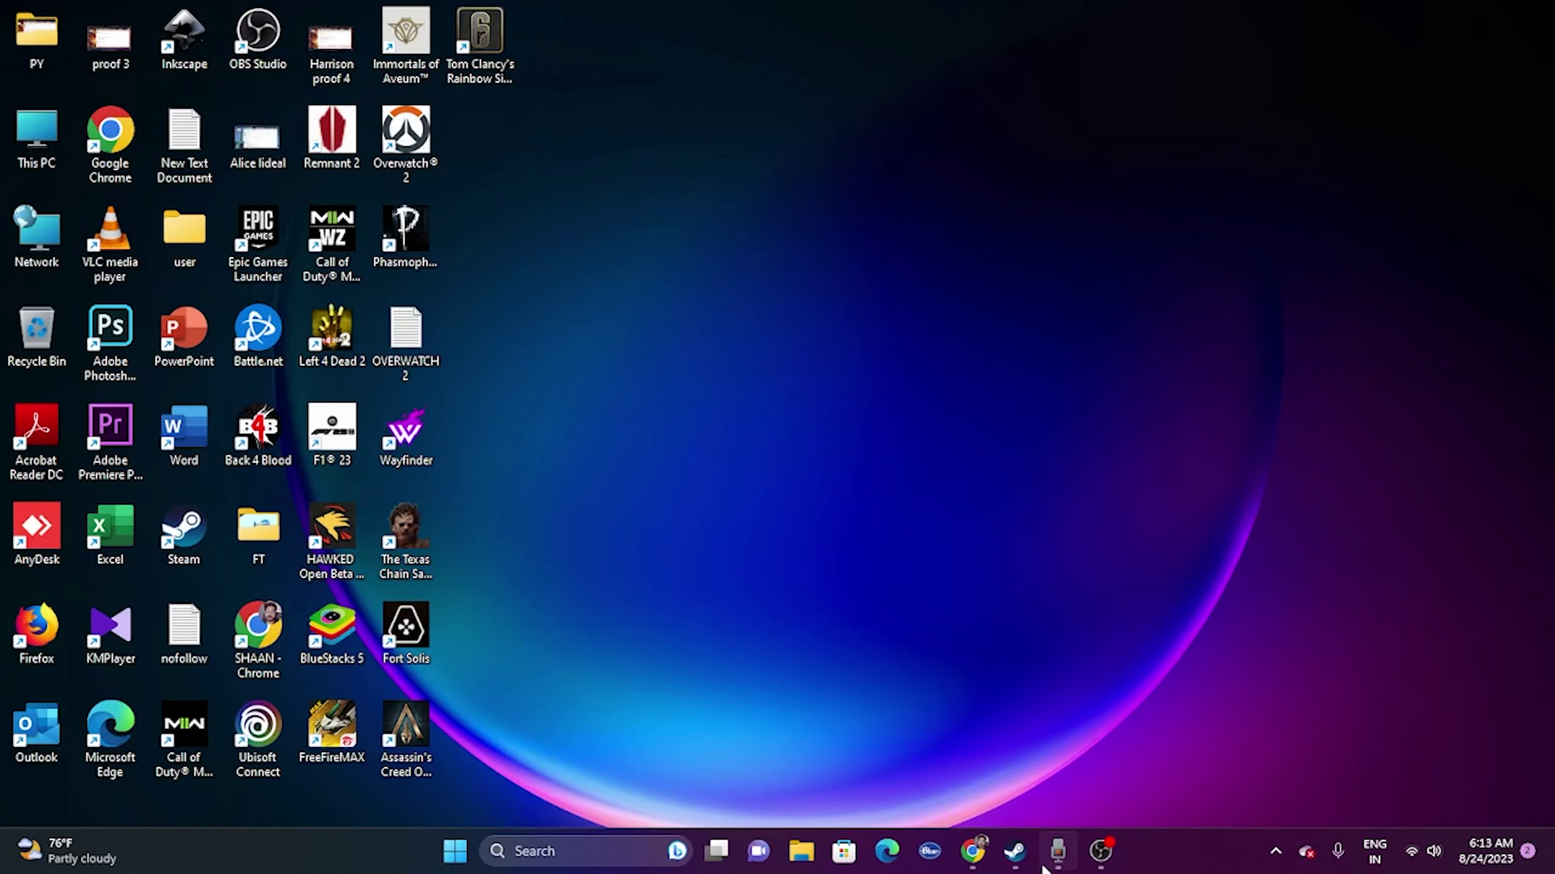
{"action": "left_click", "coordinate": [1014, 852]}
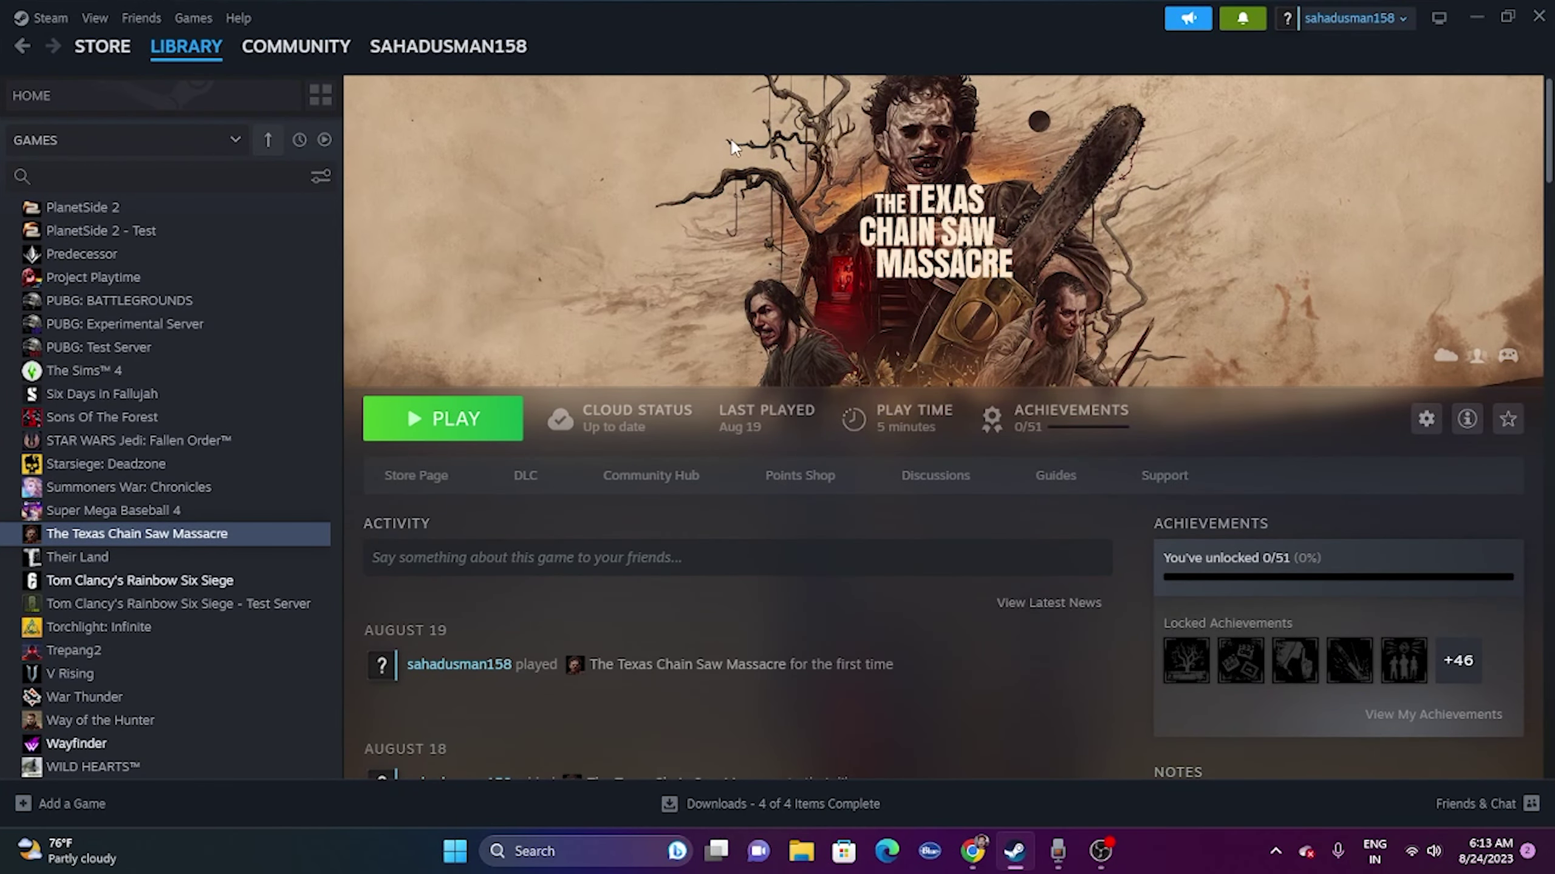